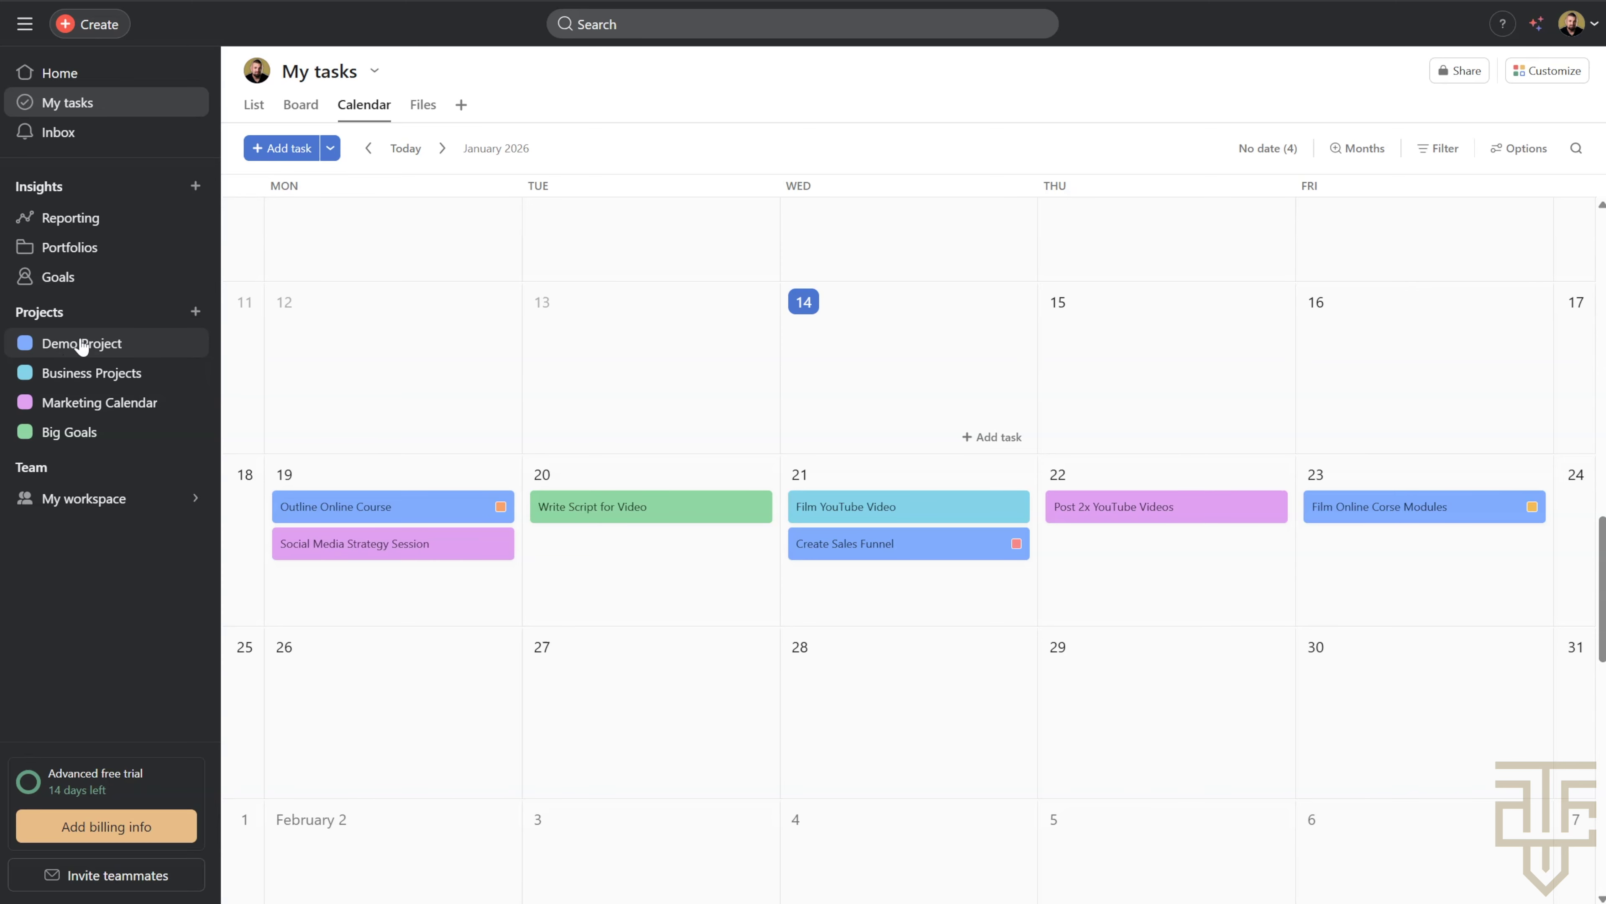
Open the Demo Project's list view and add a section named Things To Do below the existing sections
left_click(108, 344)
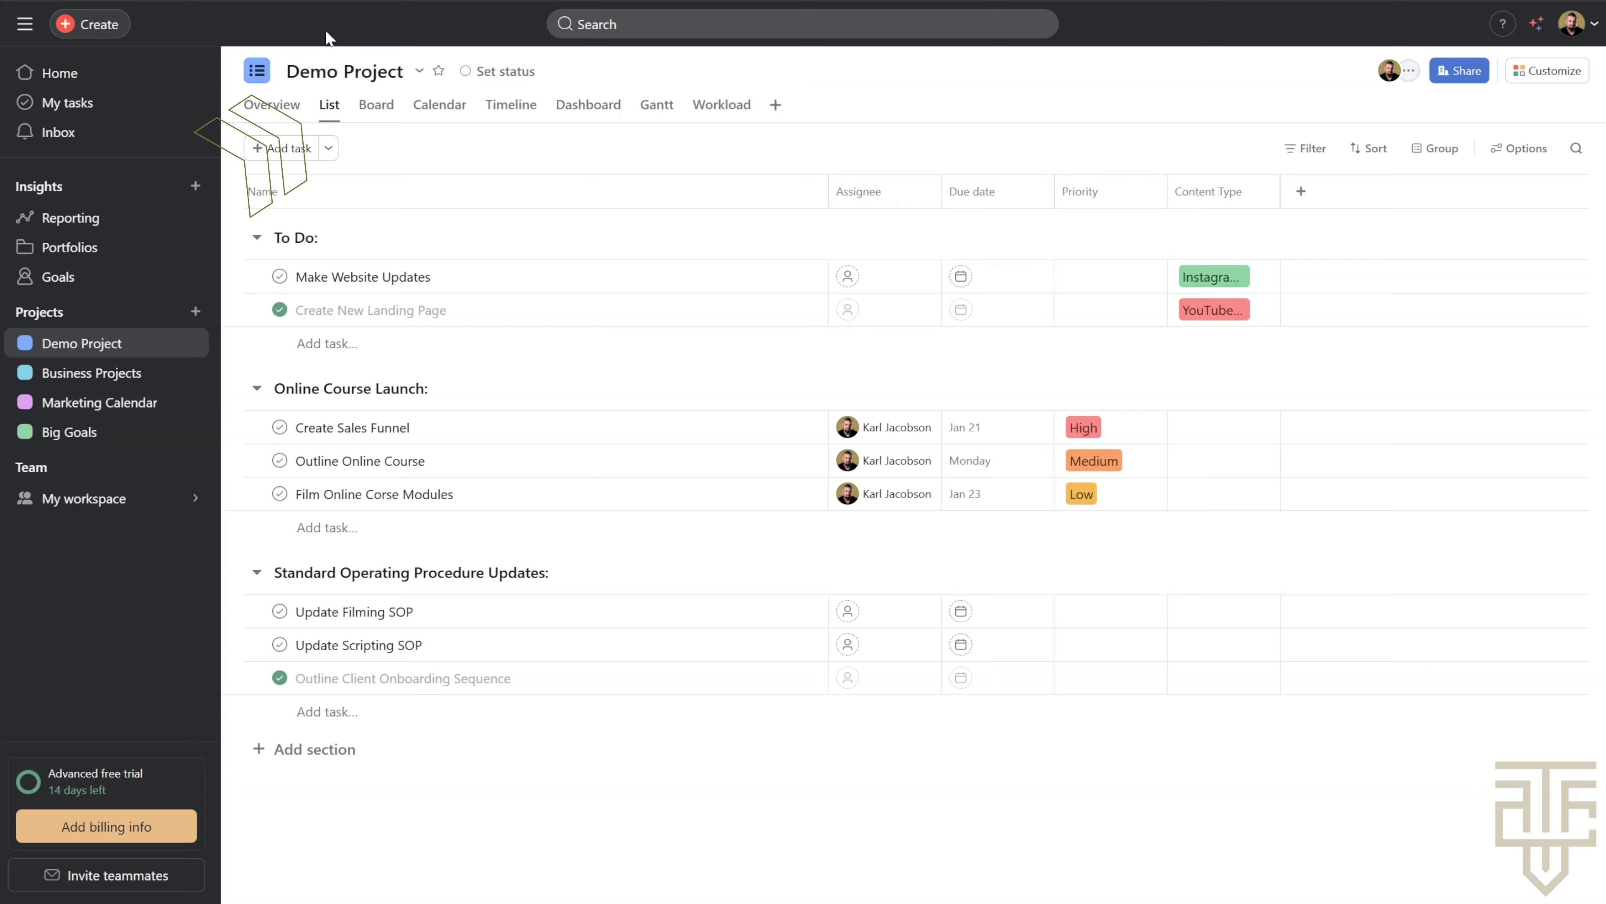
left_click(376, 108)
left_click(329, 109)
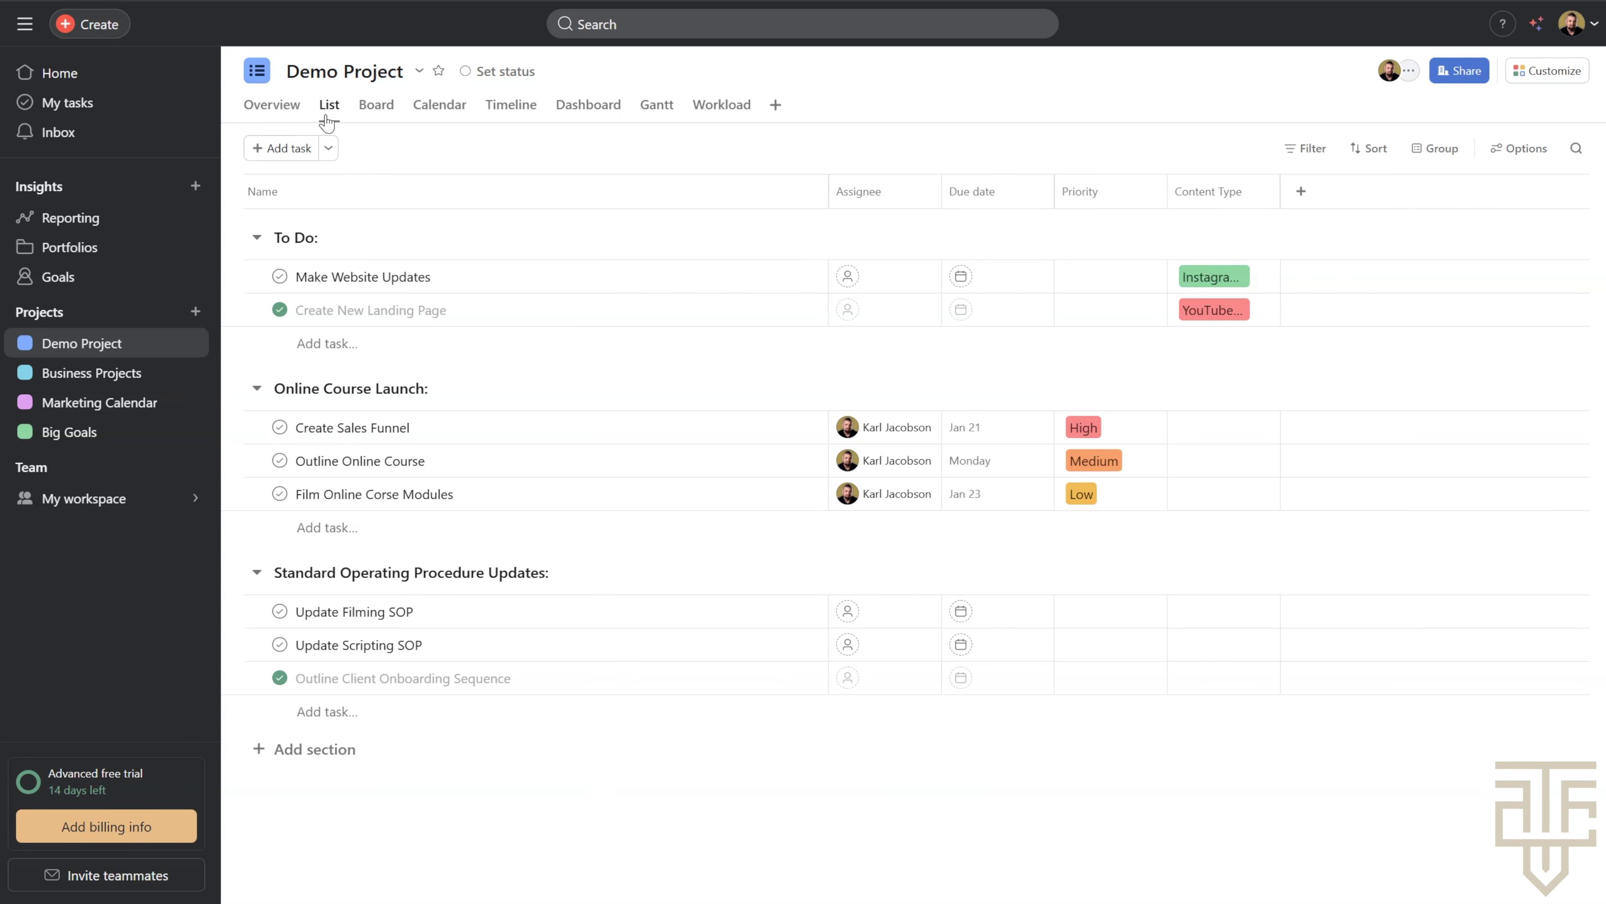
left_click(313, 750)
type("Things To Do")
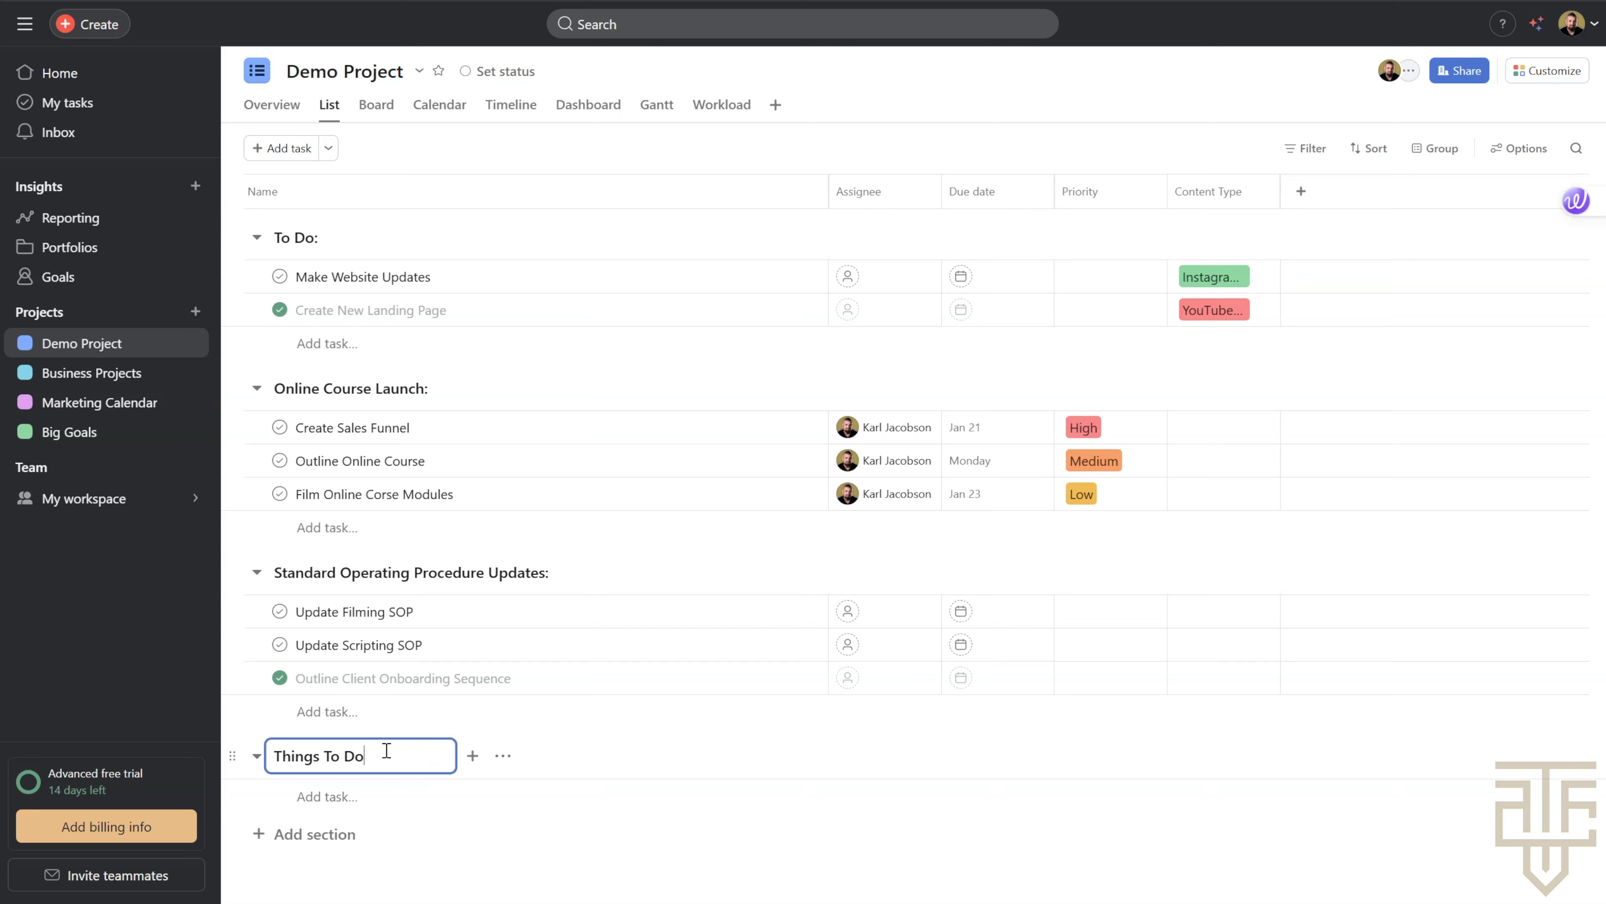
key("Return")
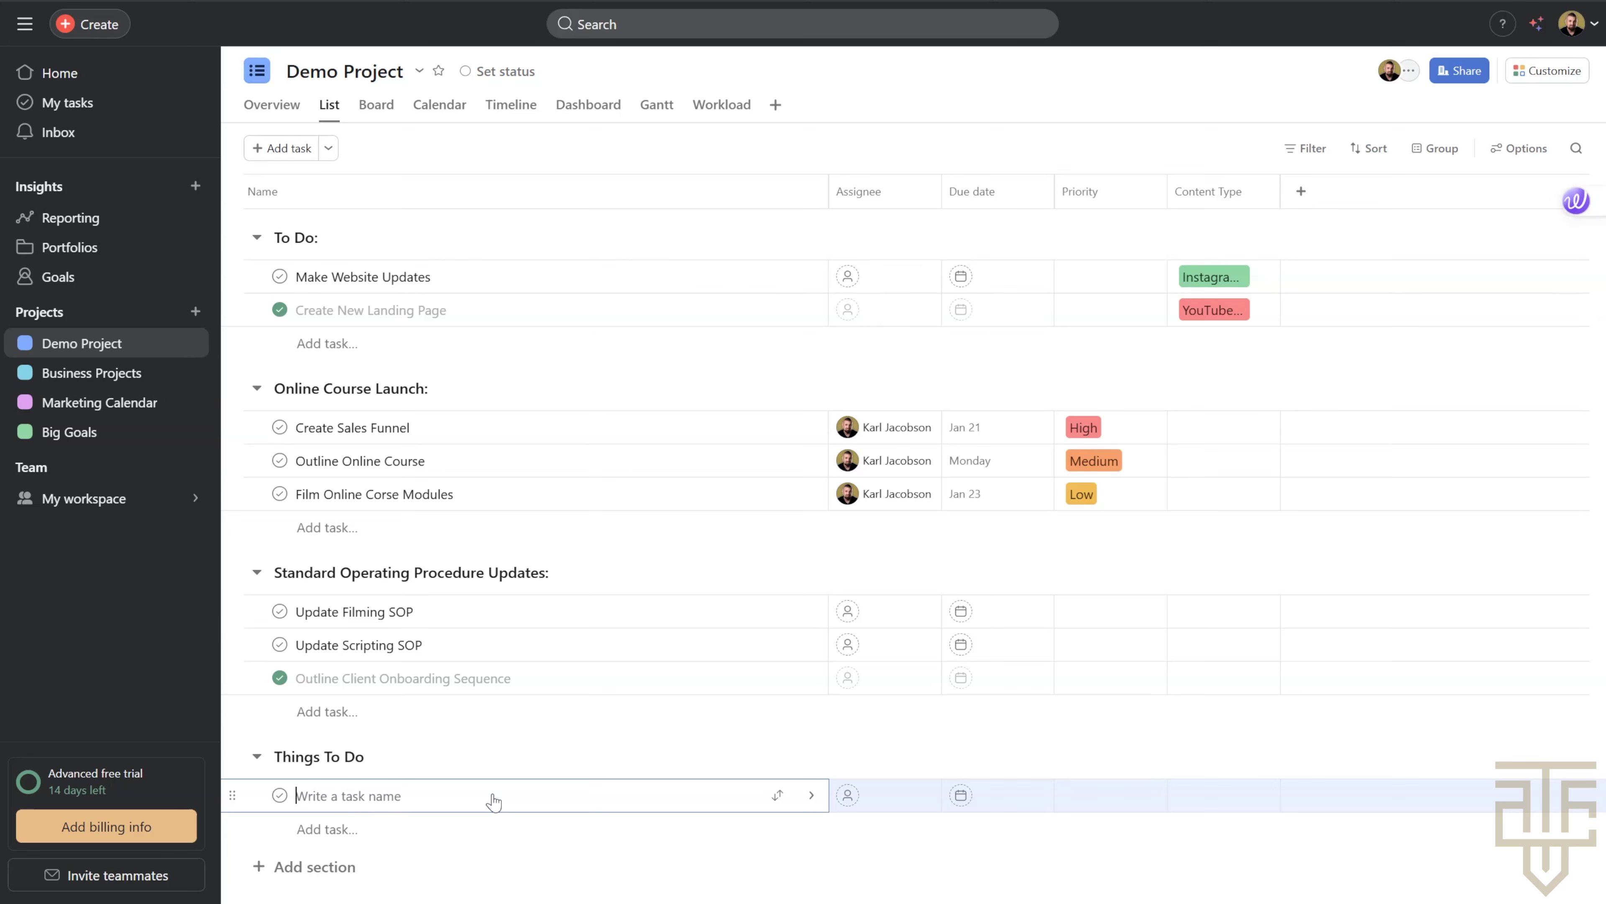
Add an unnamed section below Things To Do and delete it again
key("Tab+n")
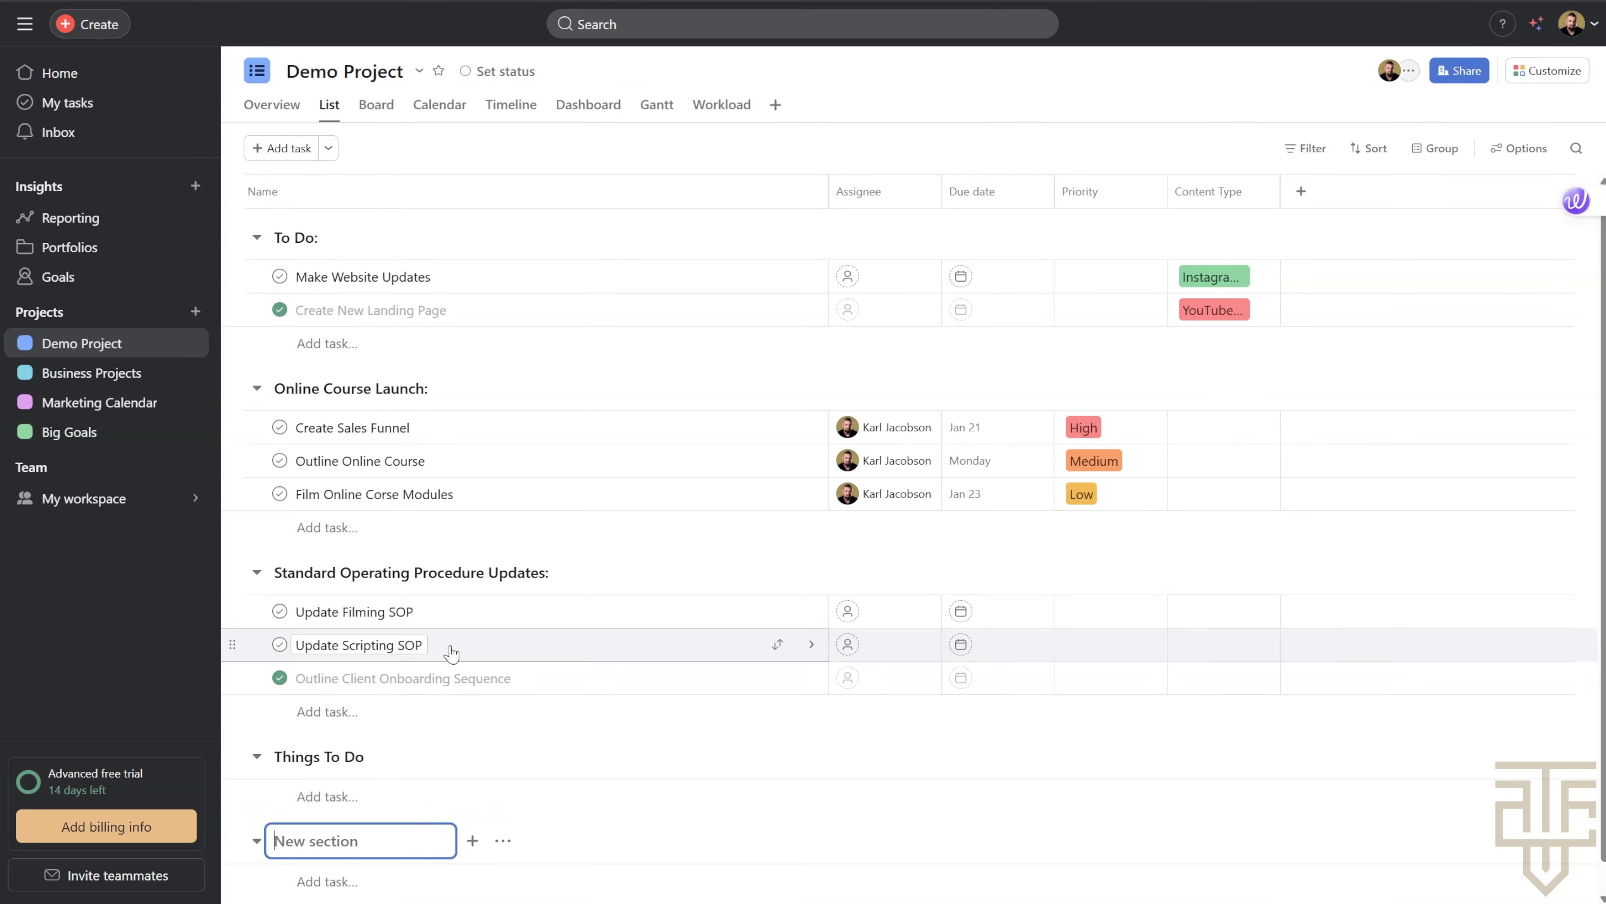
scroll(448, 652, "down", 1)
left_click(678, 820)
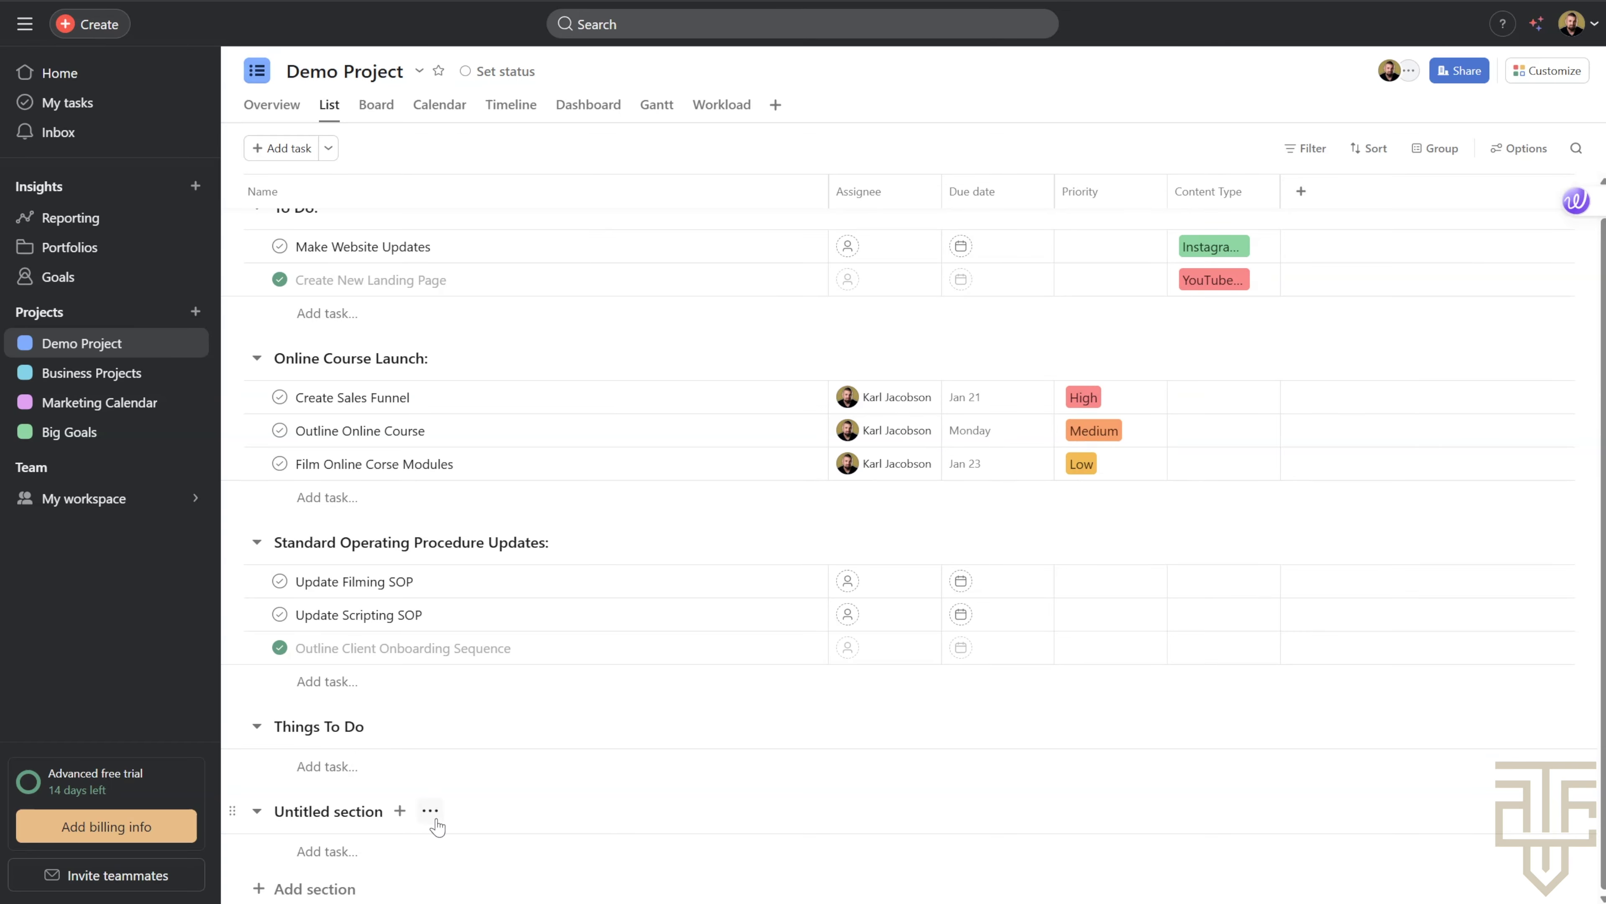
left_click(436, 819)
left_click(465, 792)
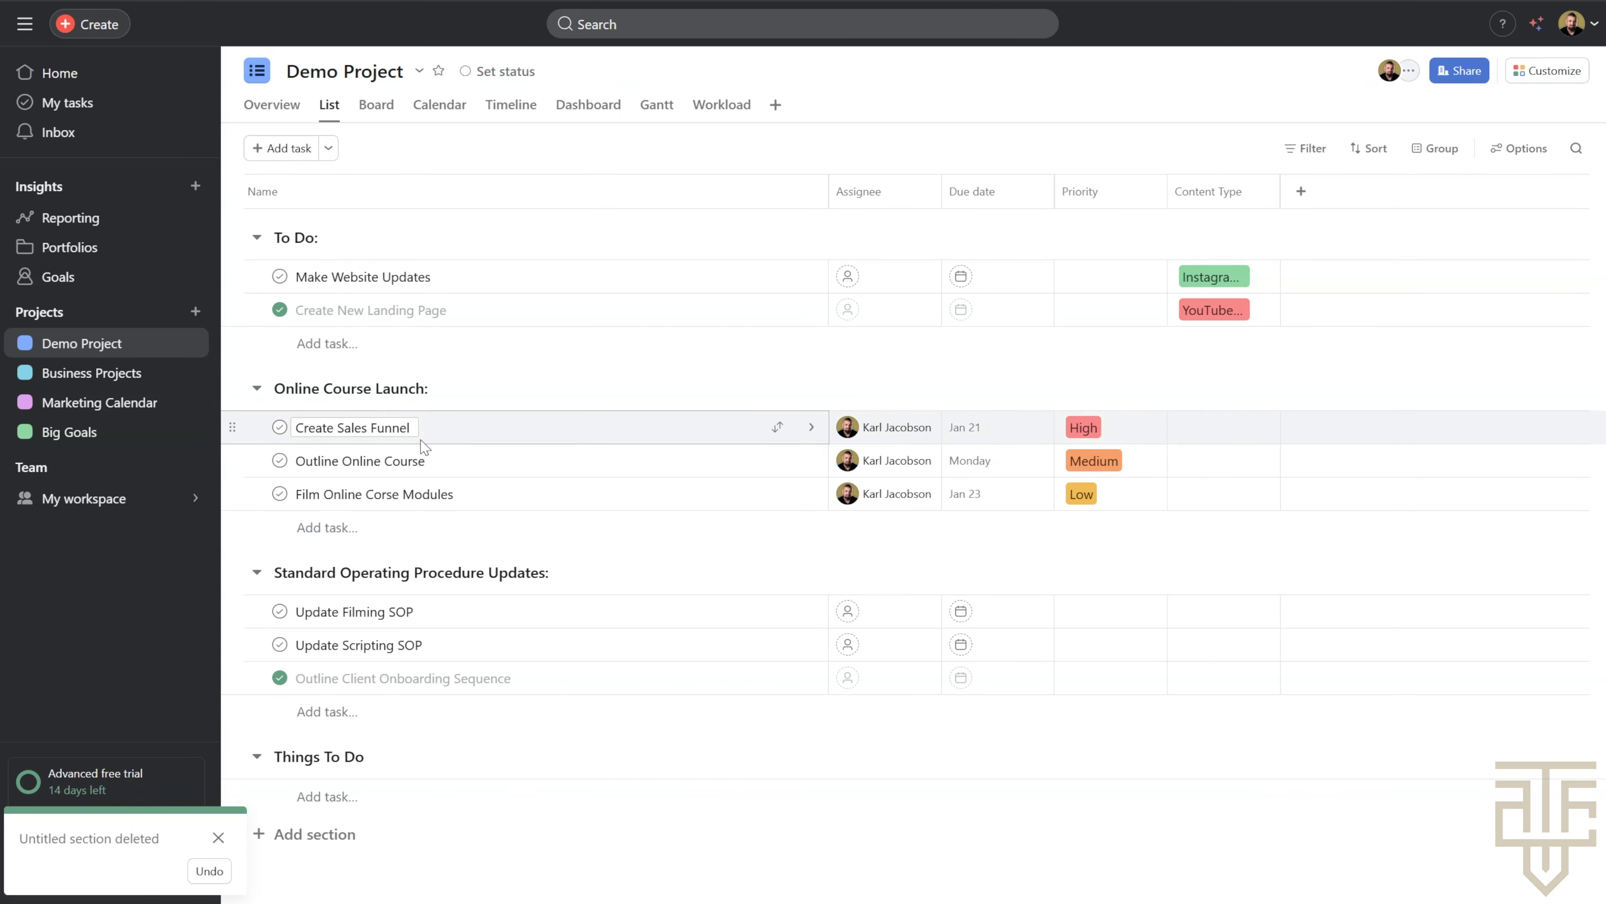
Add the subtasks Step 1, Step 2 and Step 3 to the Create Sales Funnel task
left_click(523, 437)
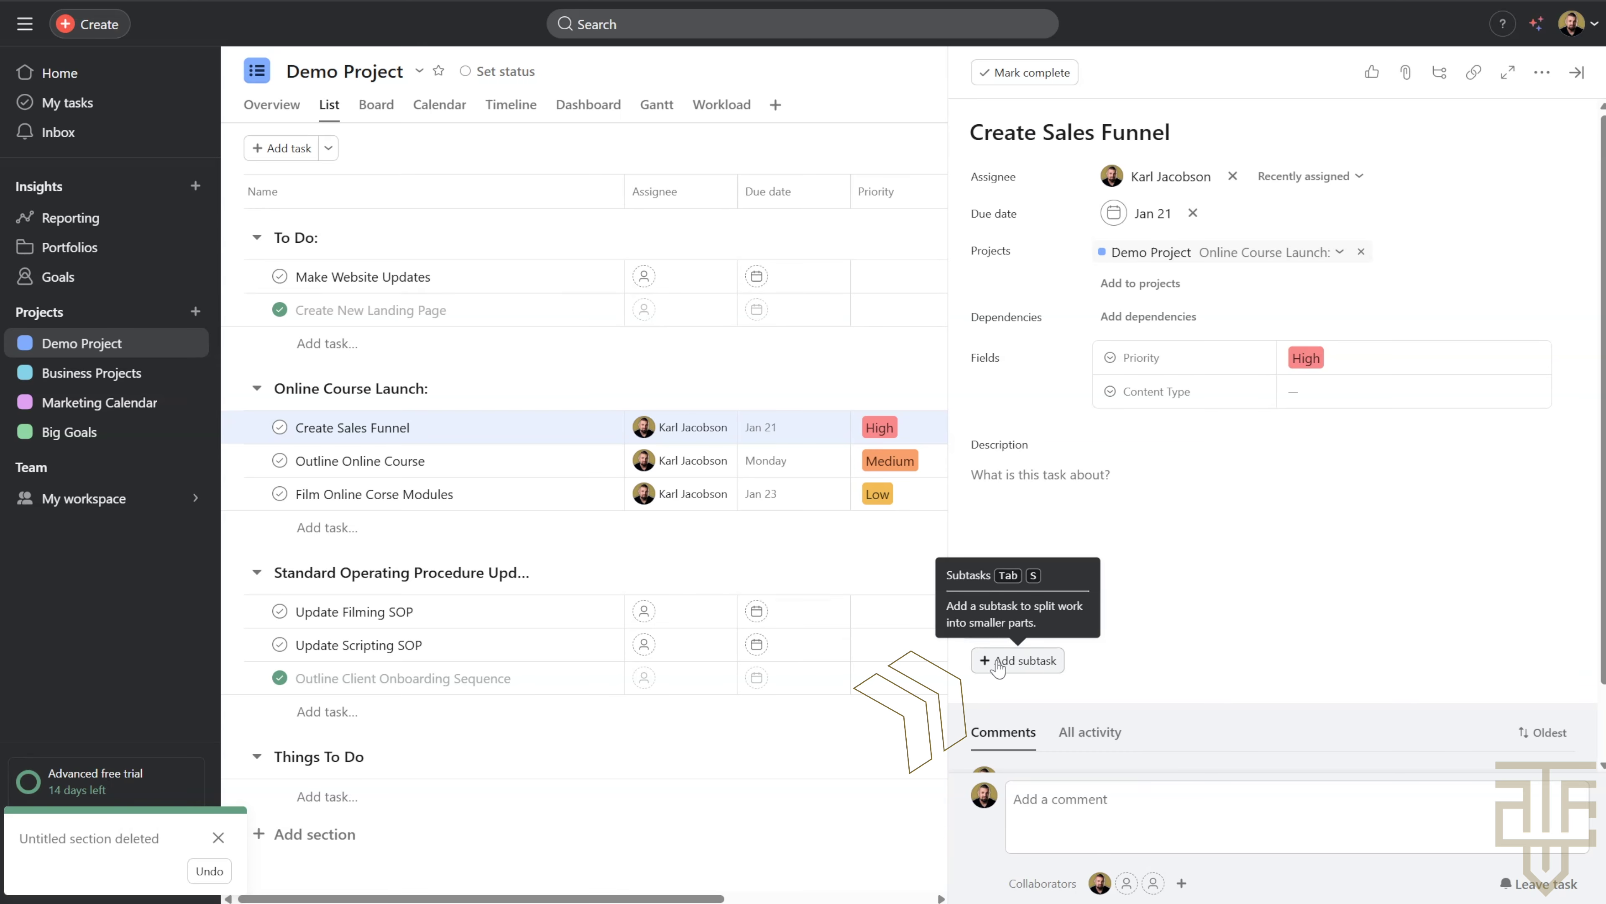
left_click(1018, 669)
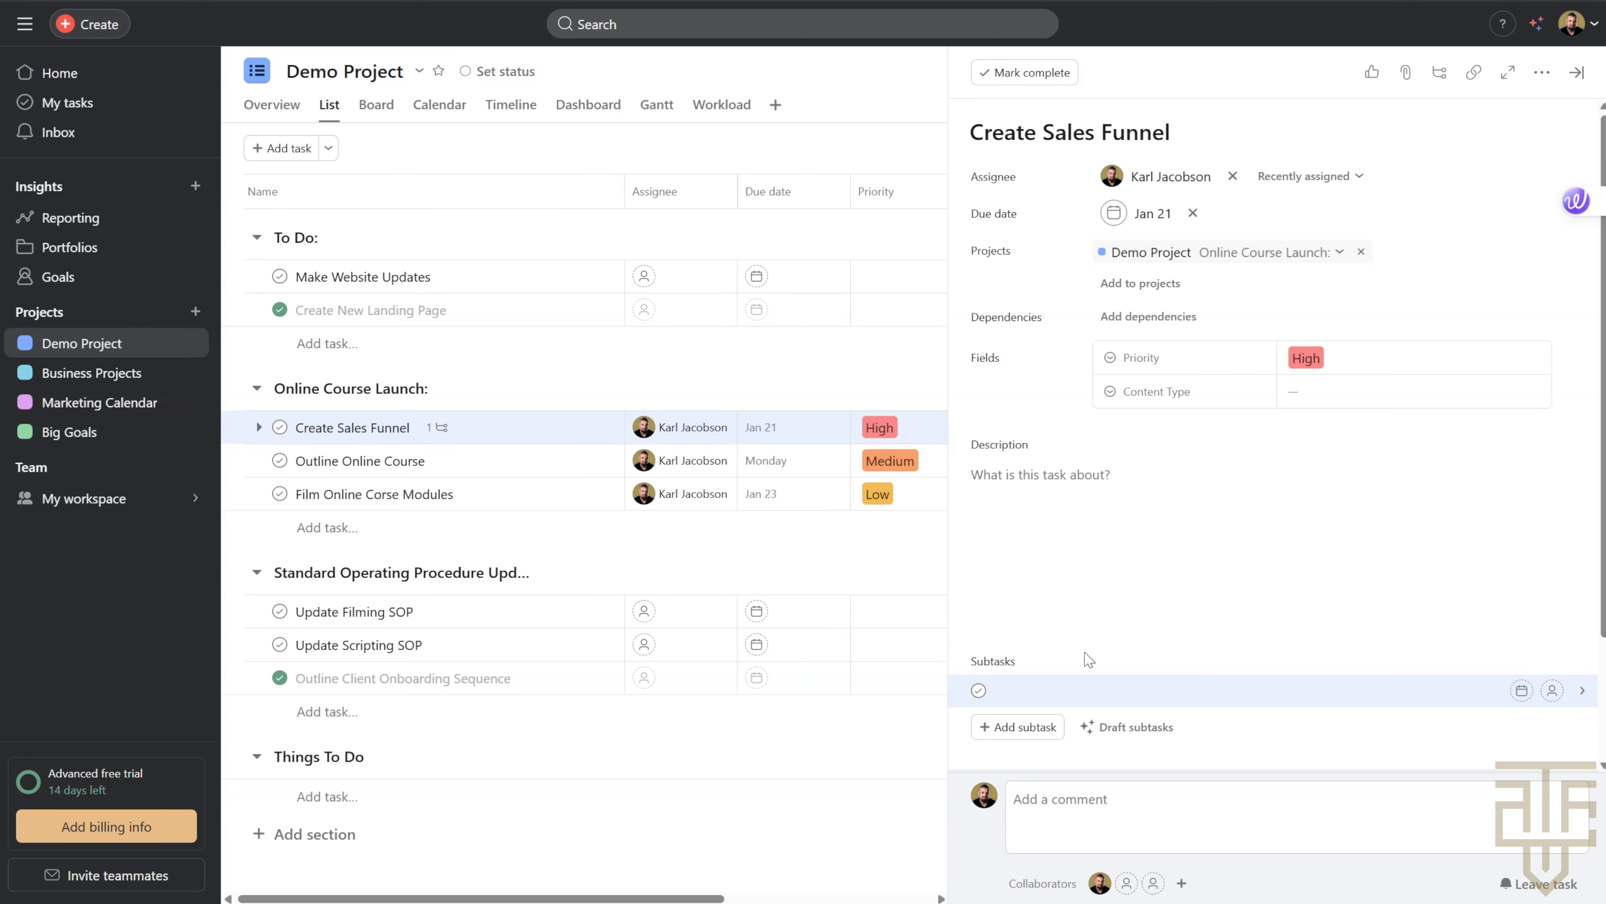
type("Step 1")
key("Return")
type("Step 2")
key("Return")
type("Step ")
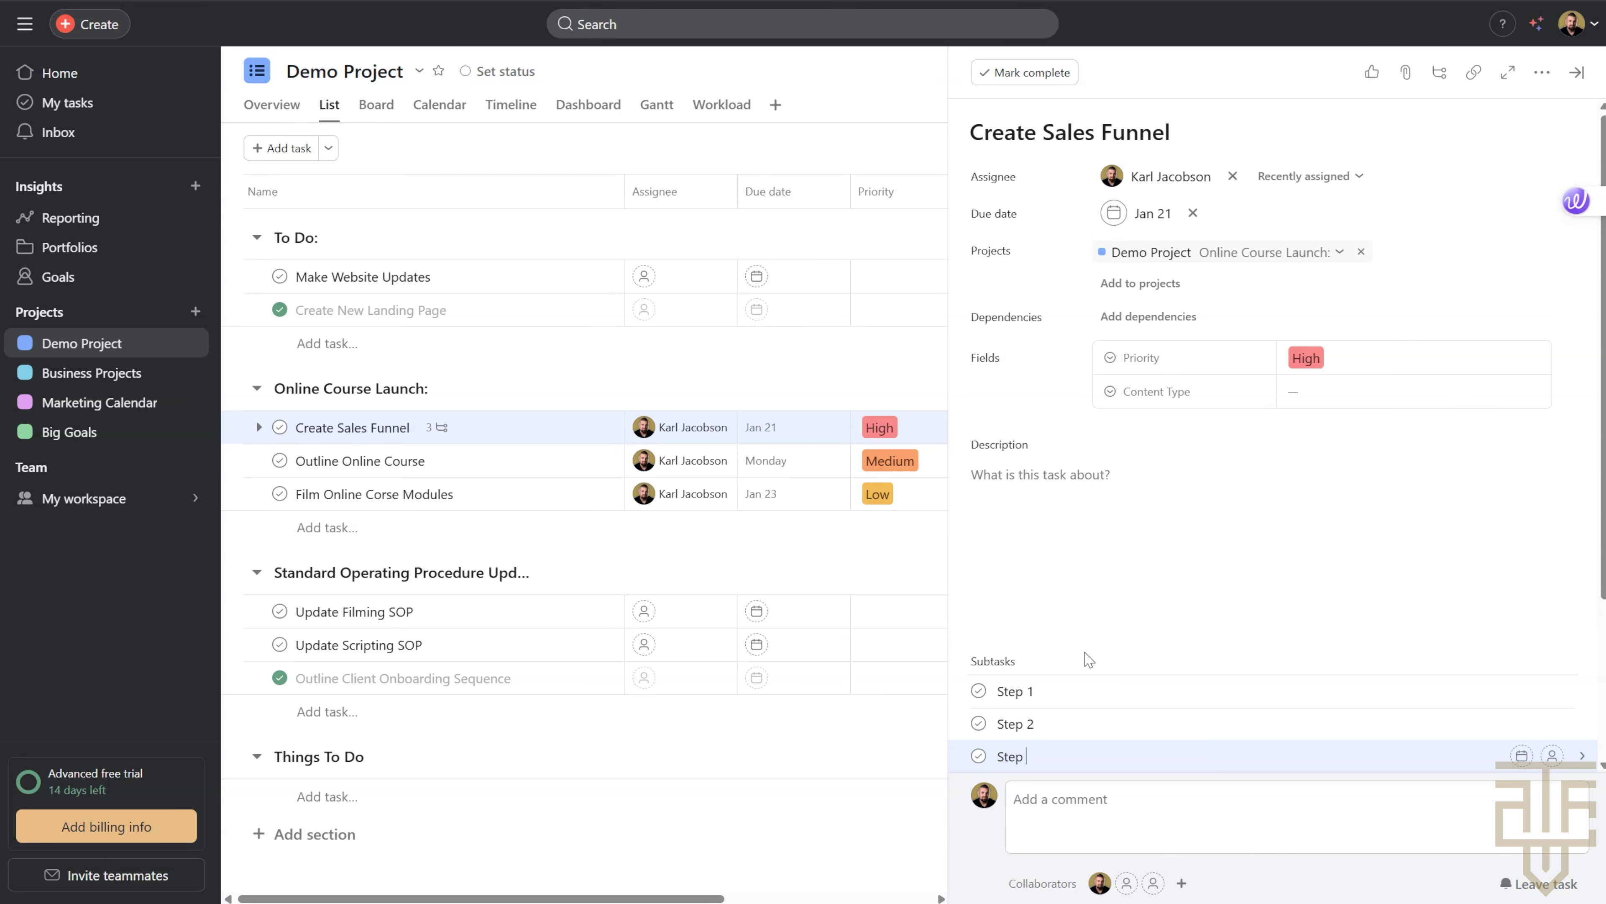
type("3")
key("Return")
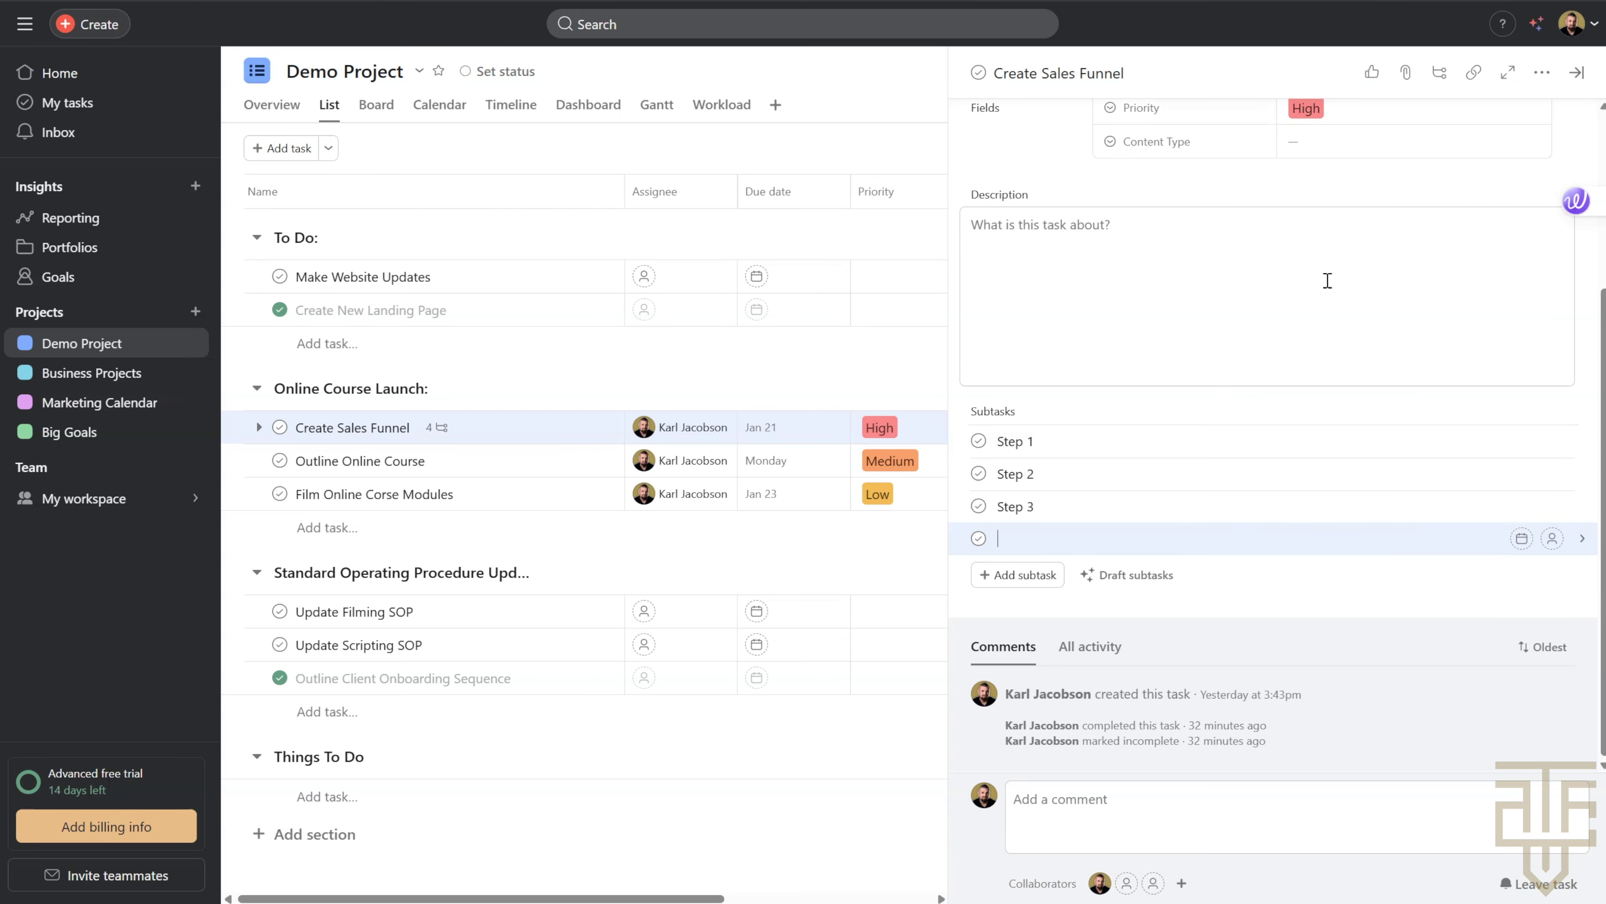
Convert the empty last subtask into a section named Phase 2, move it above Step 1, and close the task details
scroll(1327, 280, "up", 4)
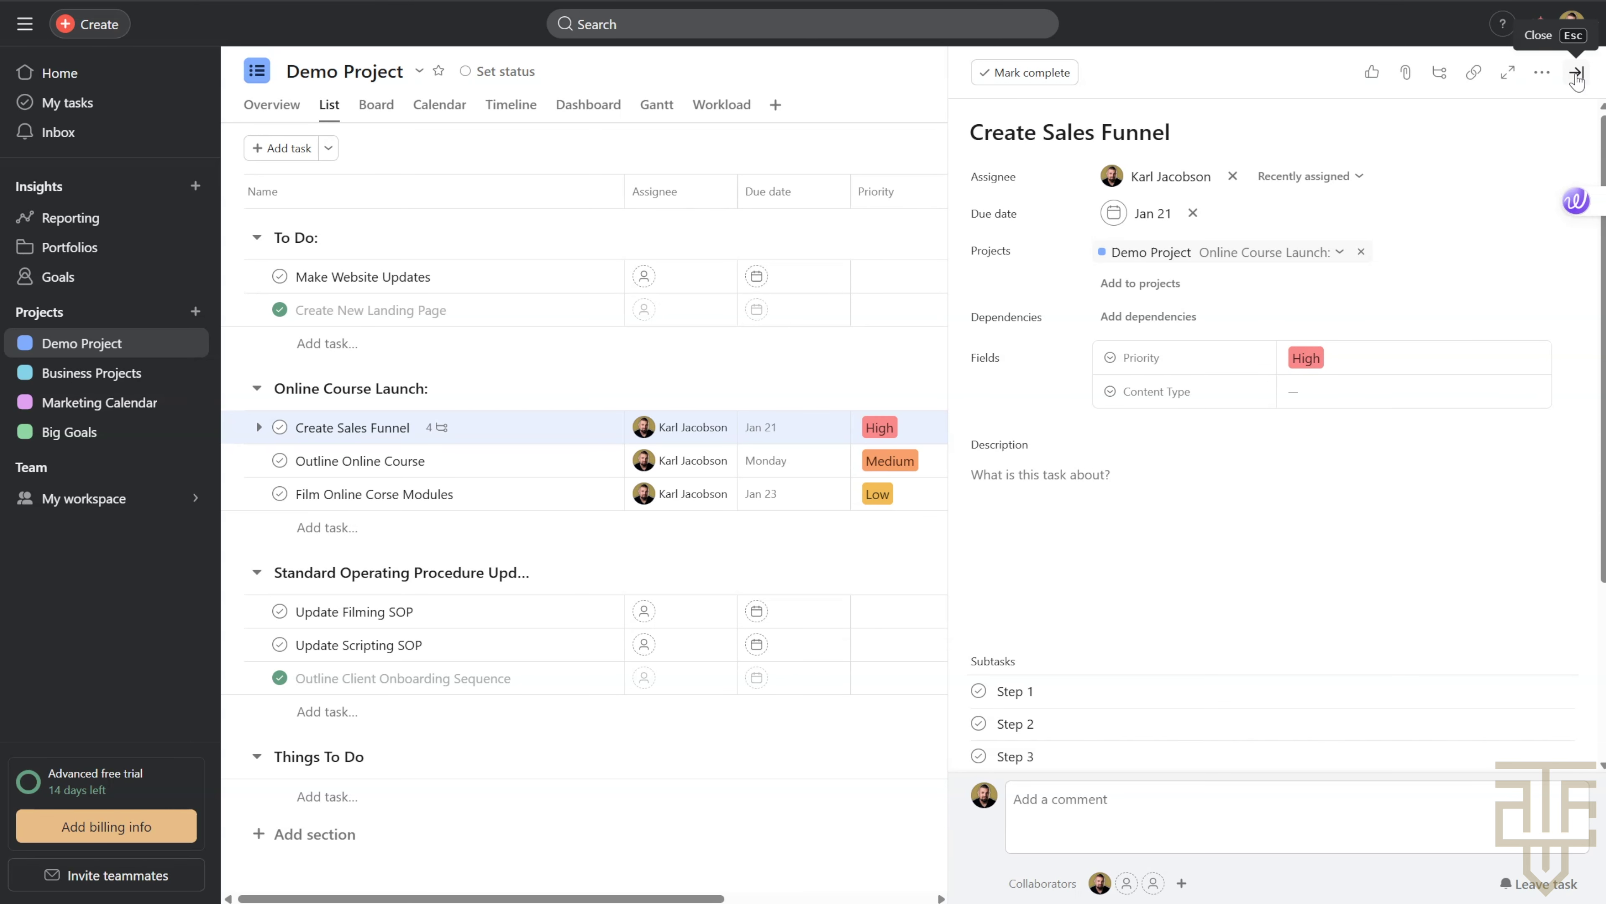
scroll(1142, 549, "down", 4)
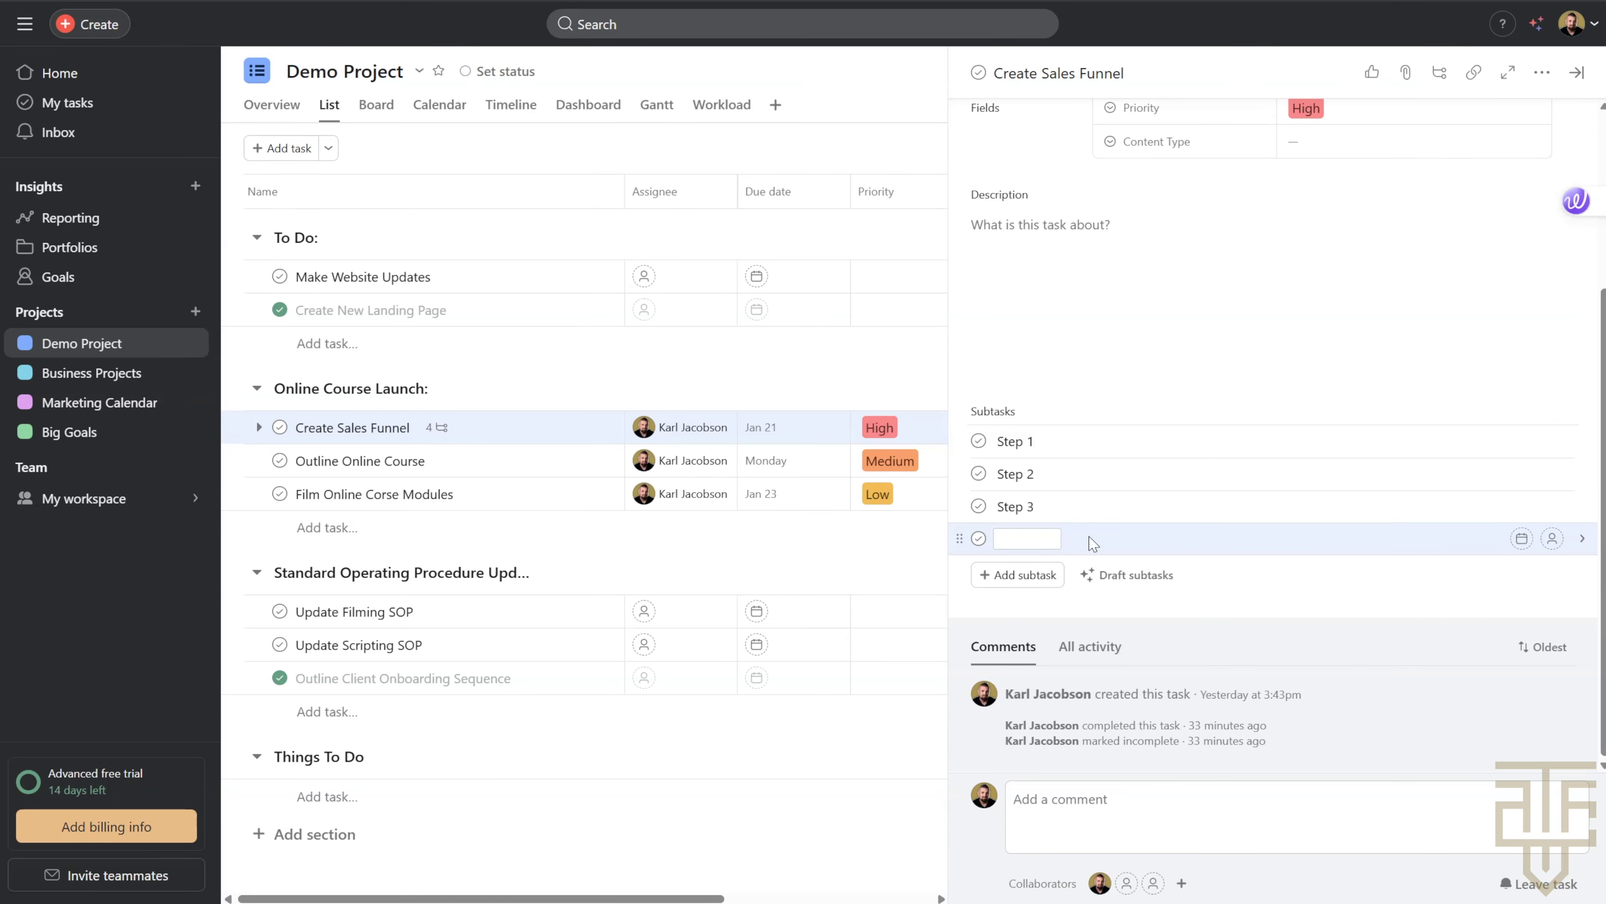
key("tab+n")
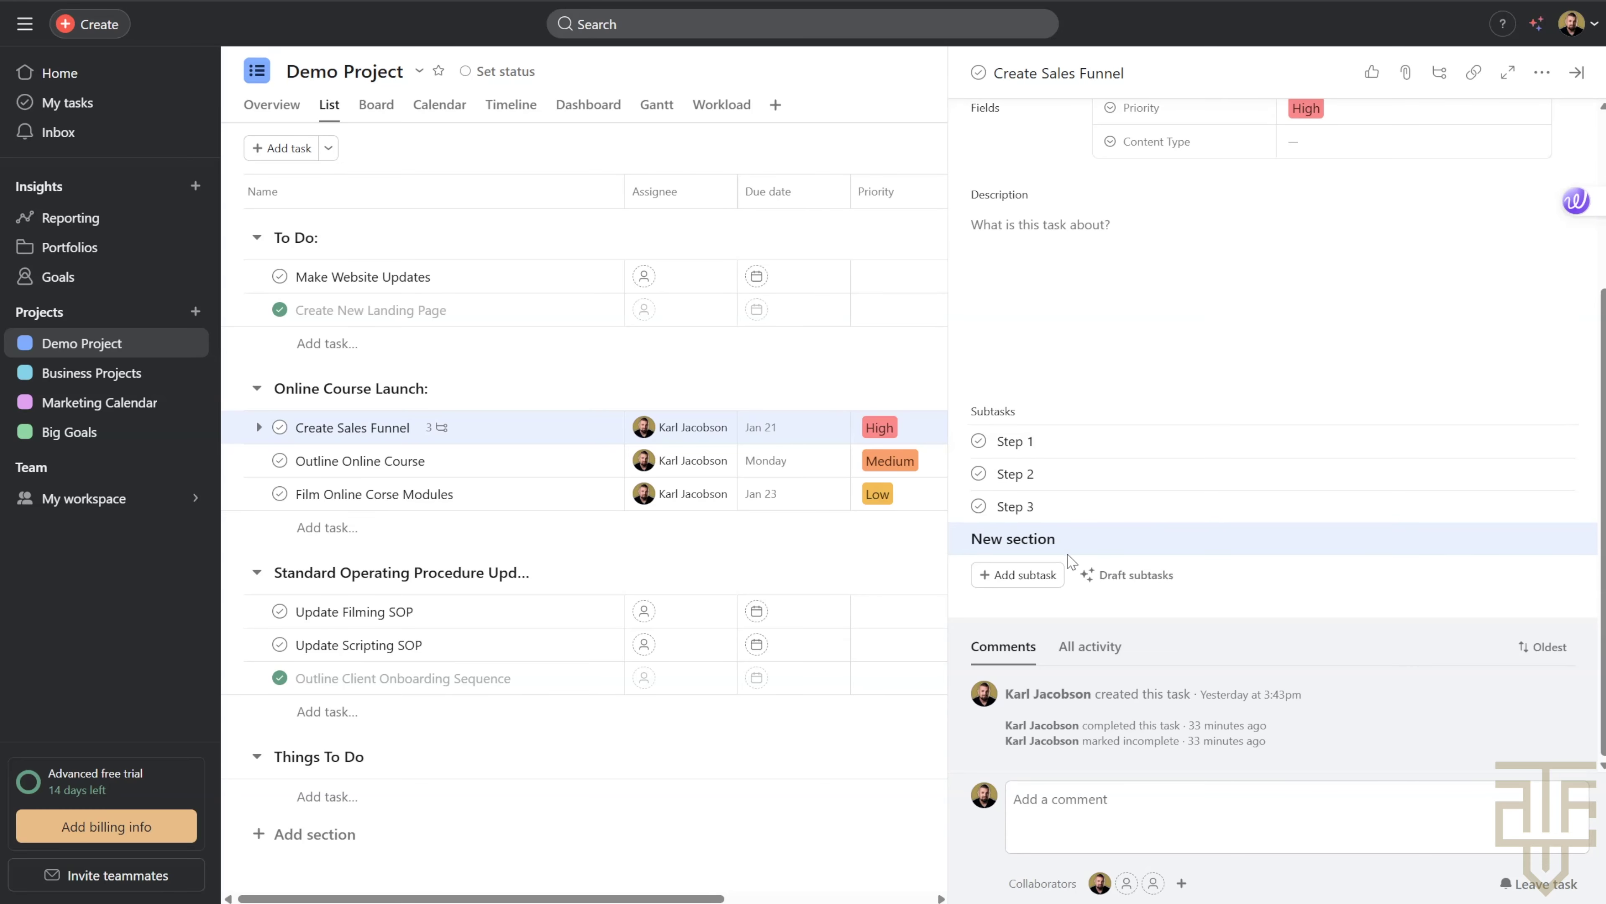
left_click_drag(1069, 539, 974, 539)
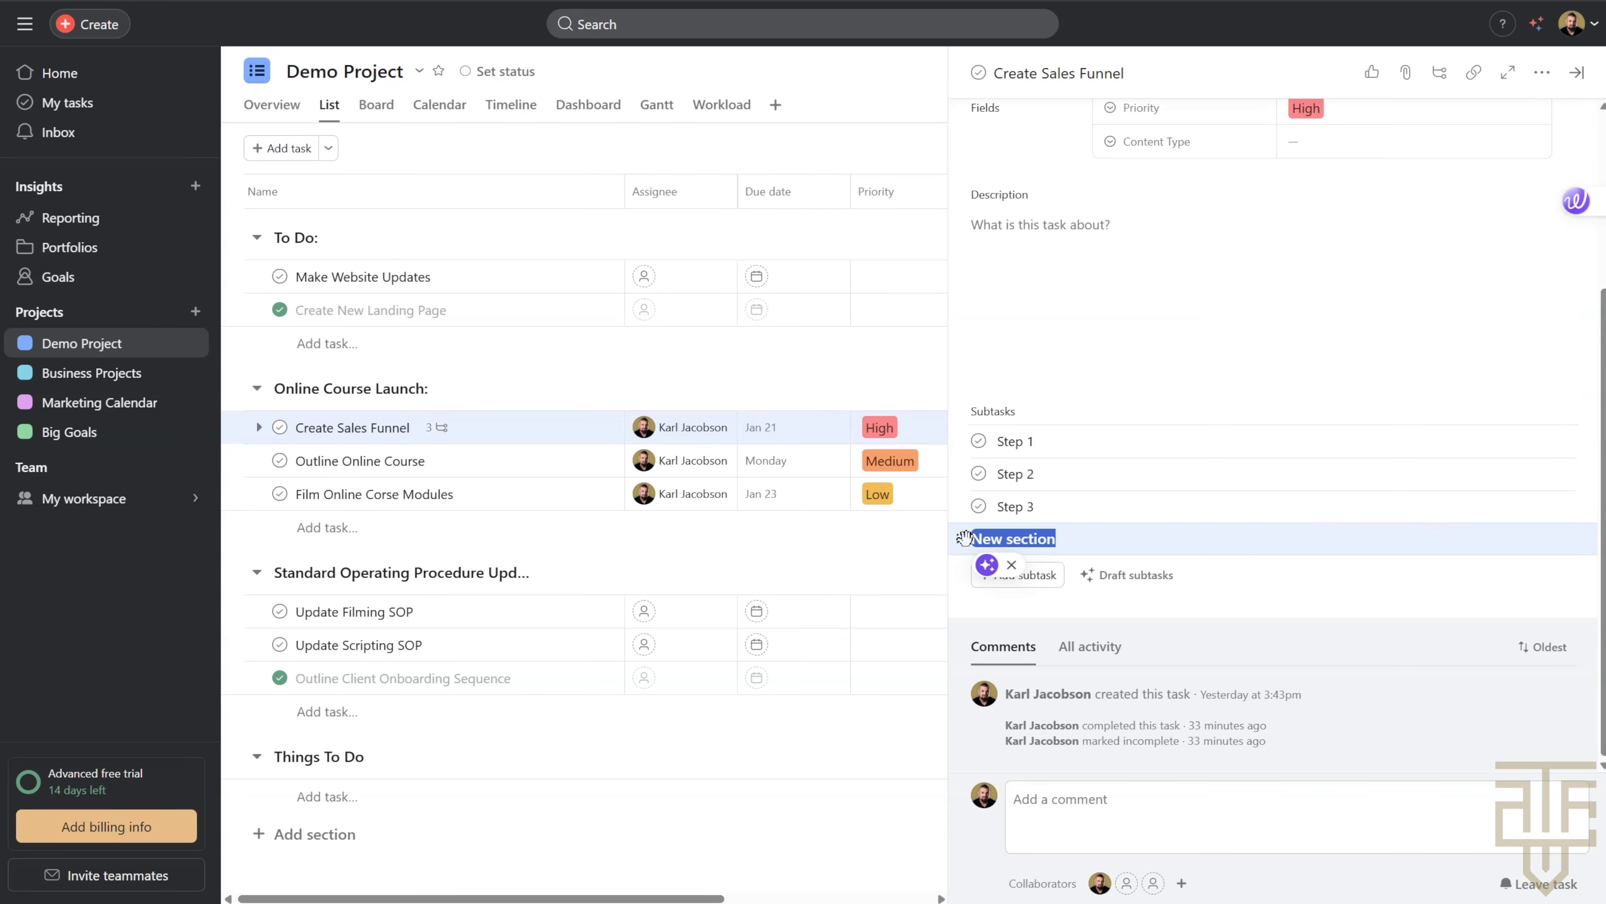
type("Phase 2")
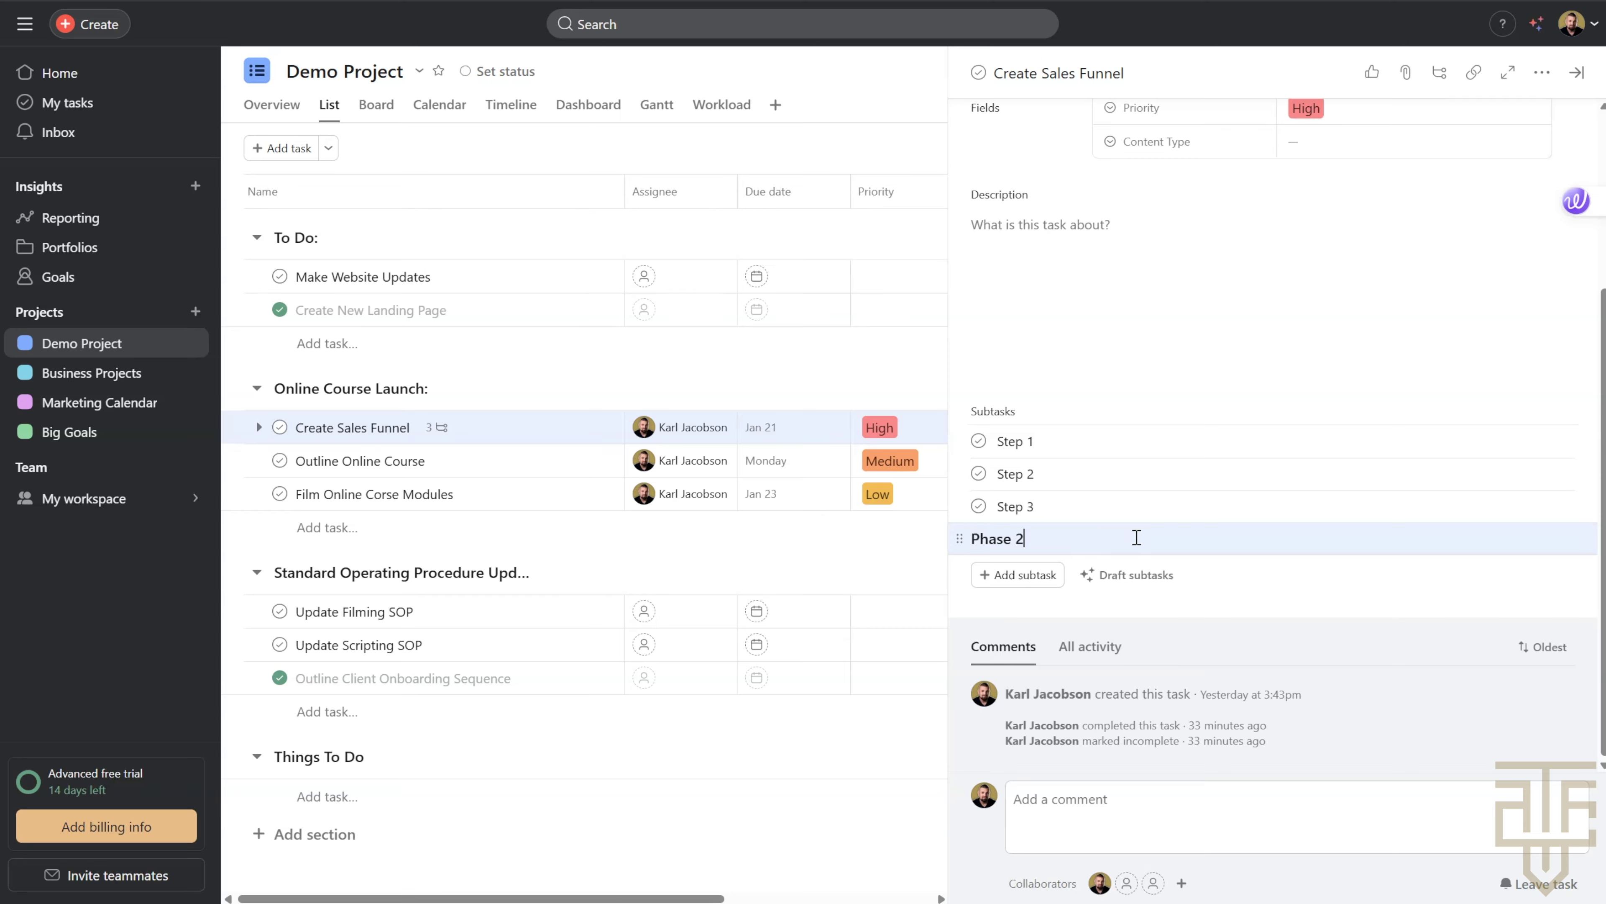
left_click_drag(960, 538, 963, 444)
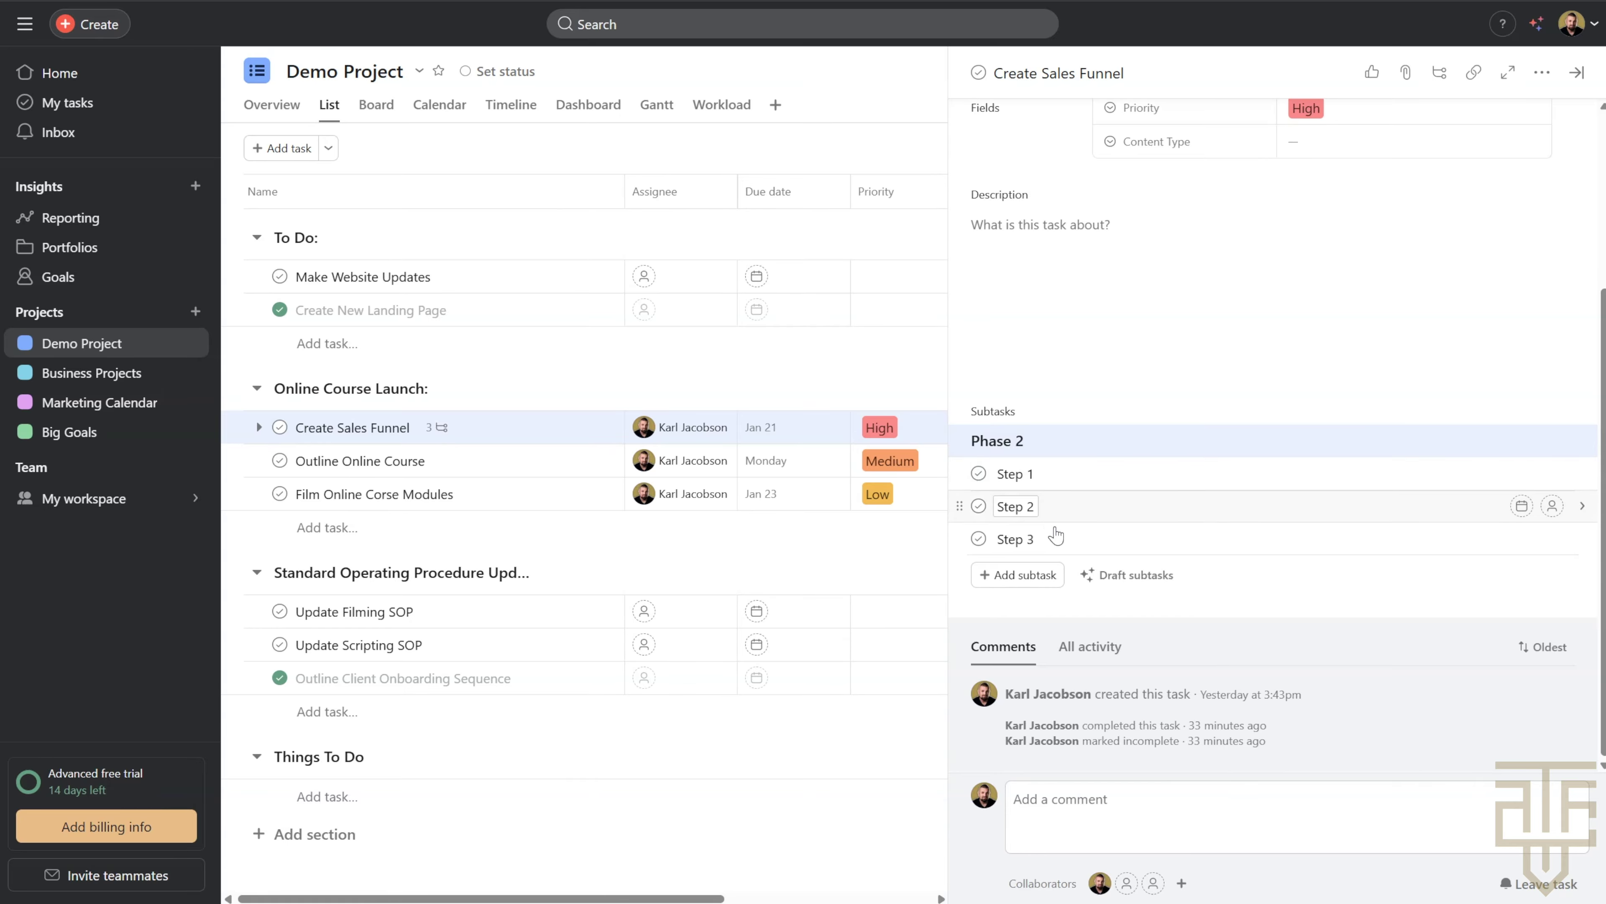
mouse_move(956, 537)
left_mouse_down()
mouse_move(968, 477)
mouse_move(961, 539)
left_mouse_up()
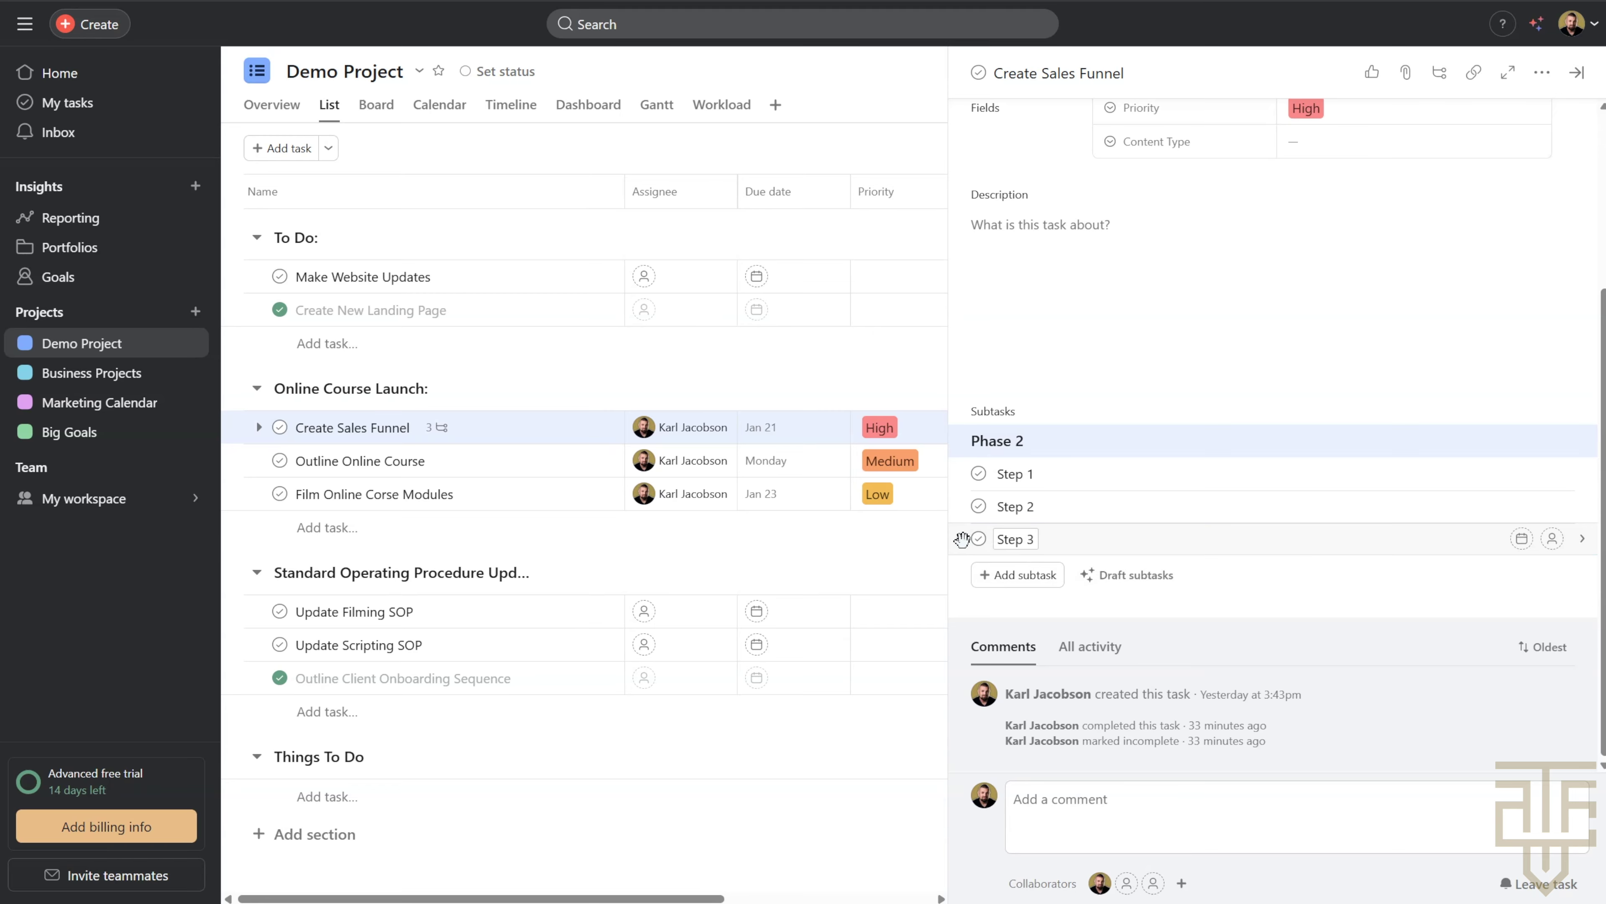
left_click(1577, 72)
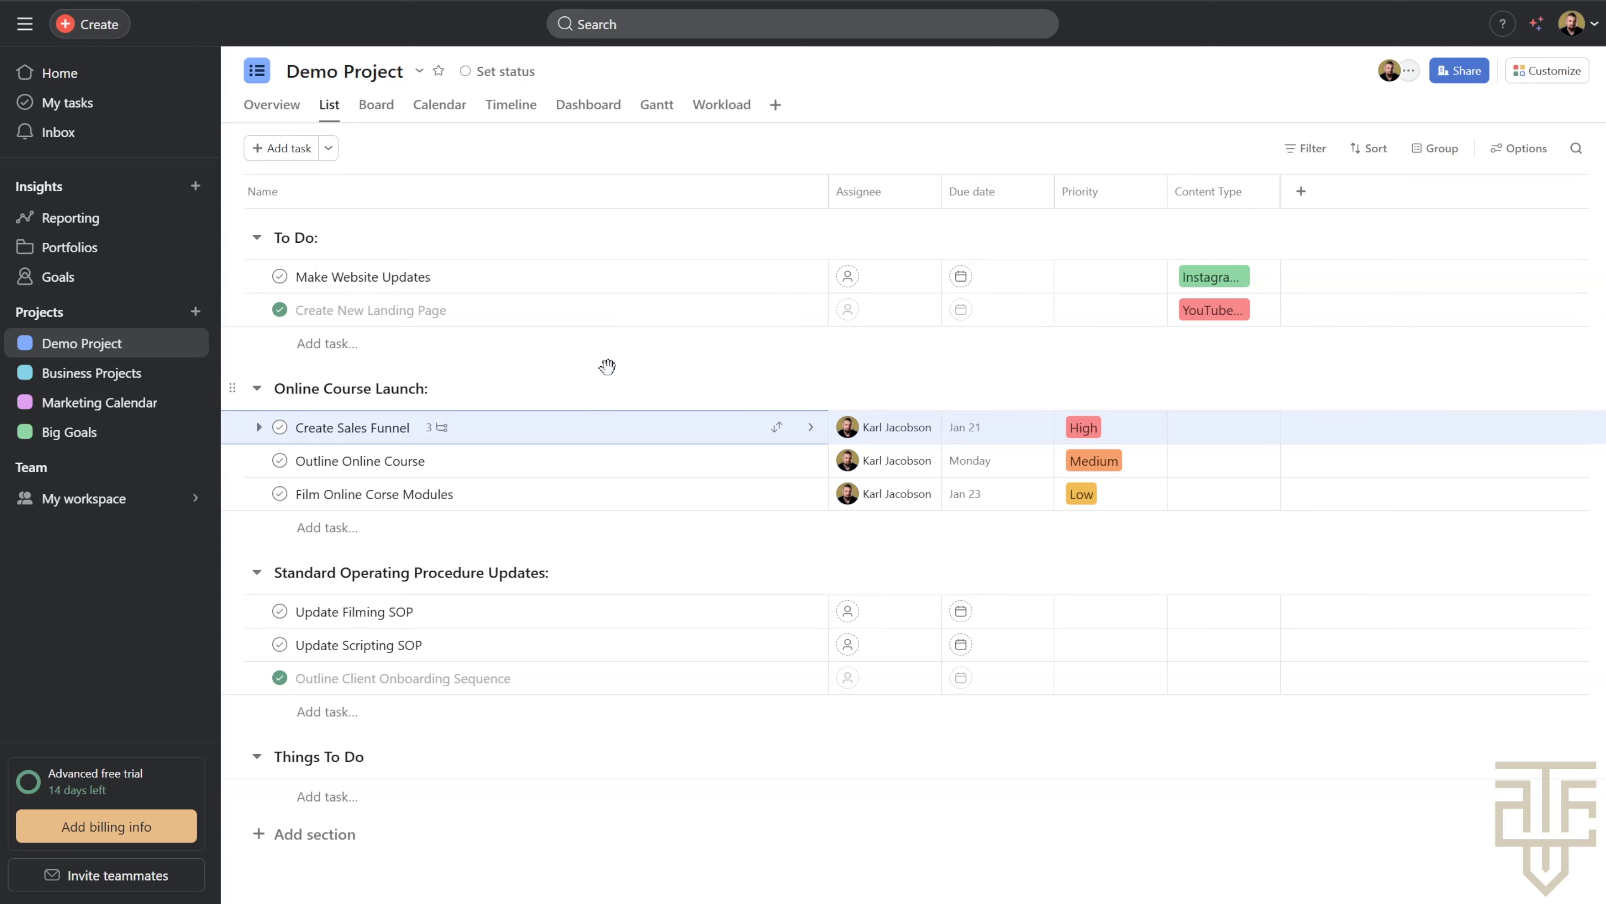
Assign Make Website Updates and Create New Landing Page together to the same person as the Online Course Launch tasks
left_click(647, 283)
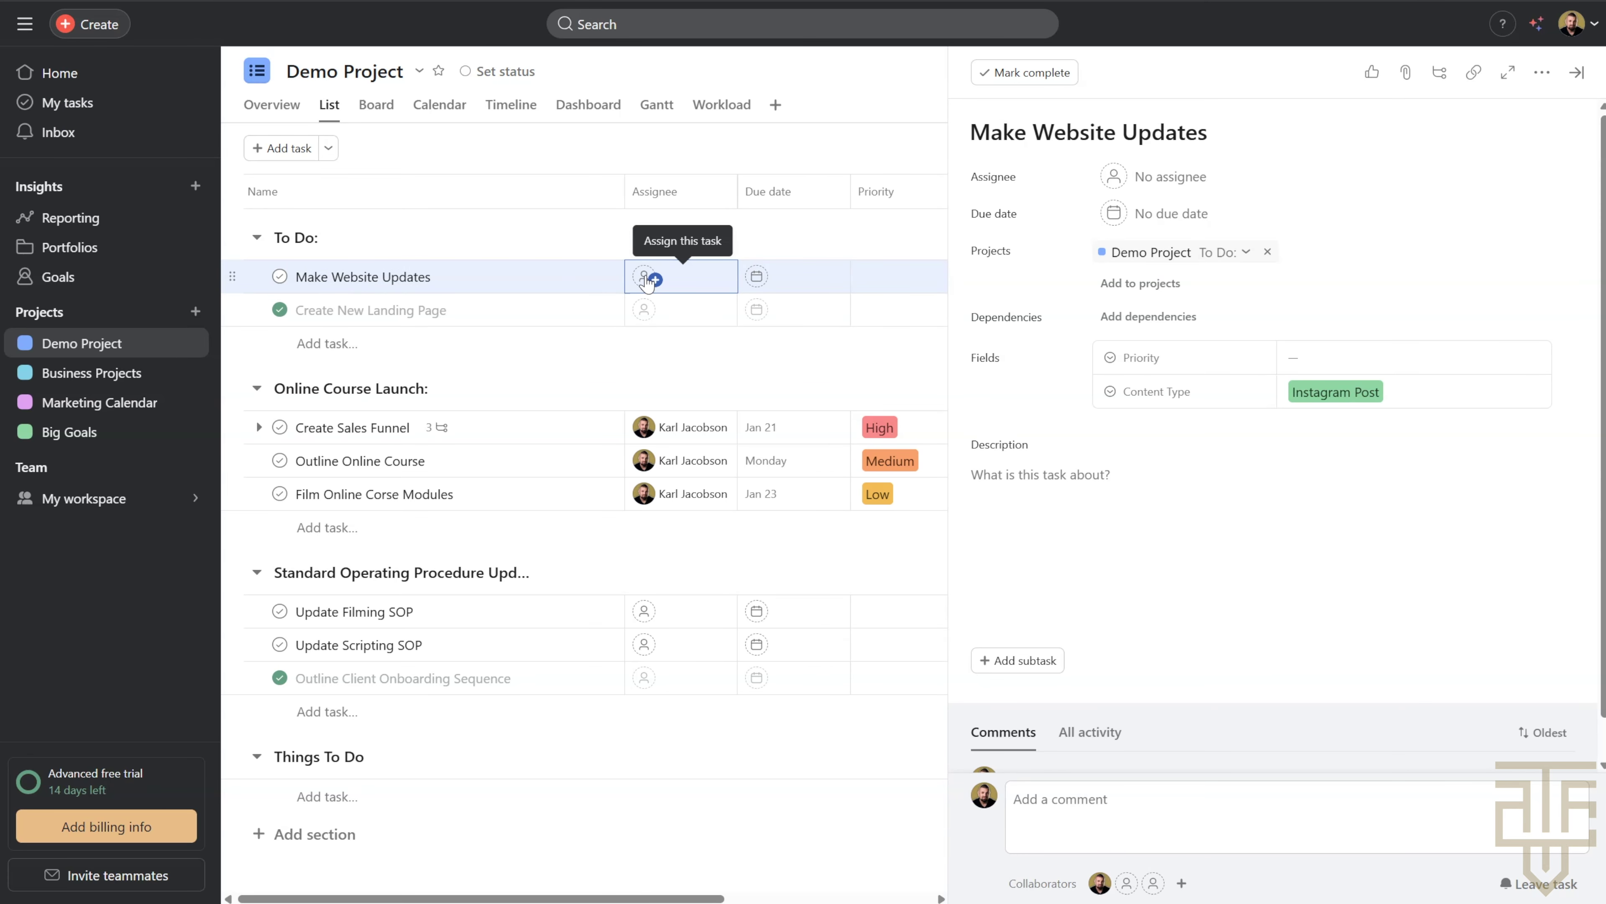
left_click(573, 318, "shift")
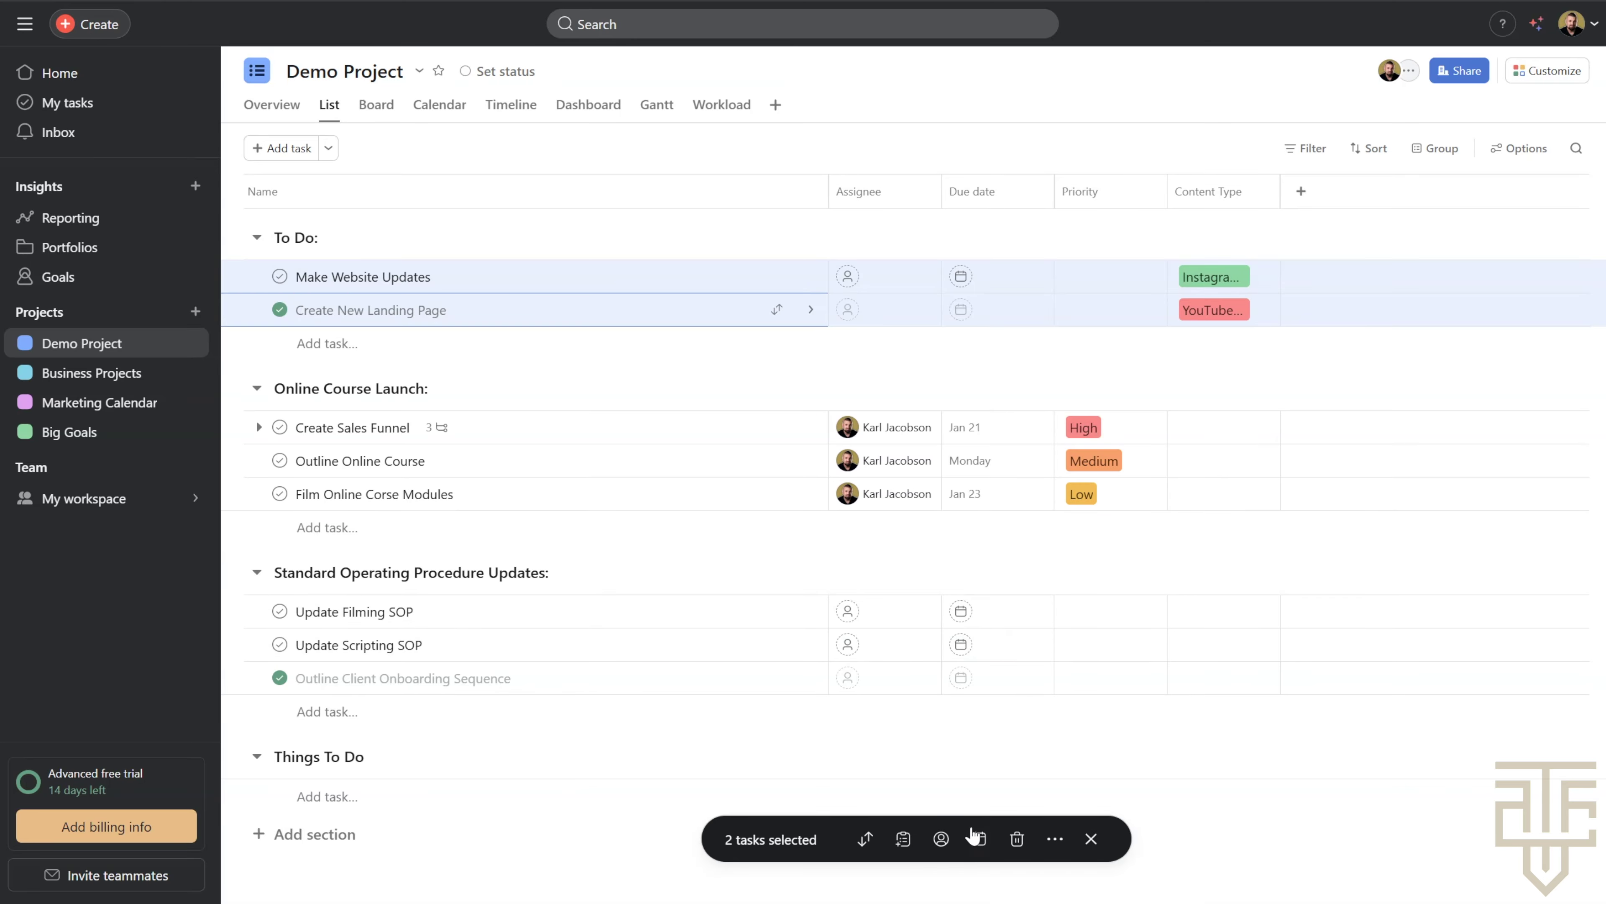
left_click(941, 839)
left_click(908, 806)
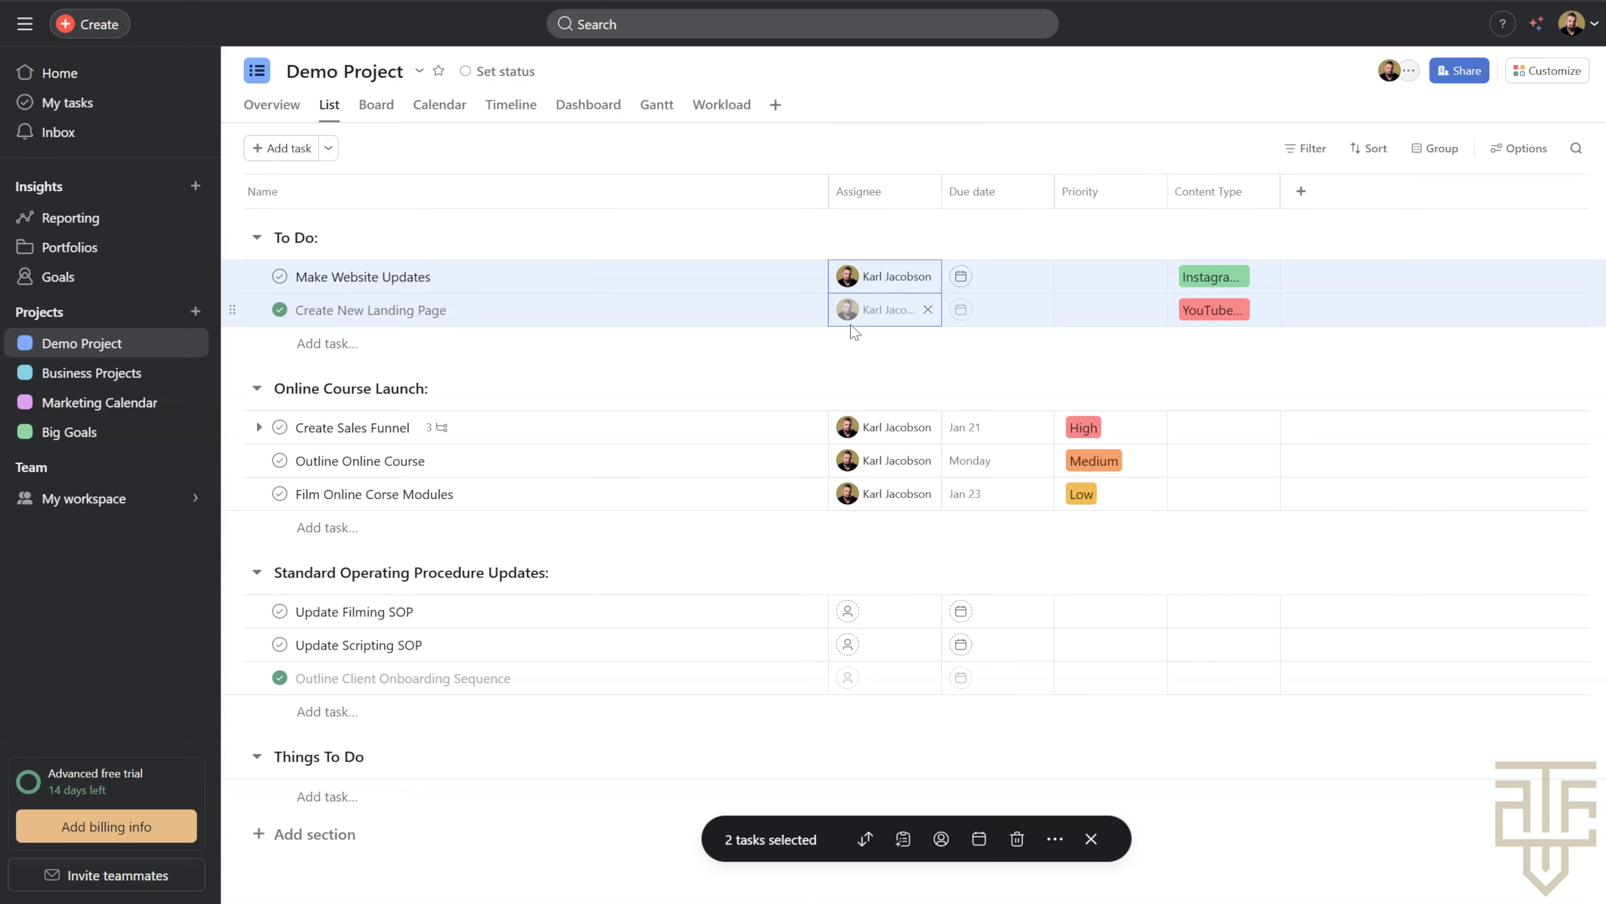
left_click(784, 360)
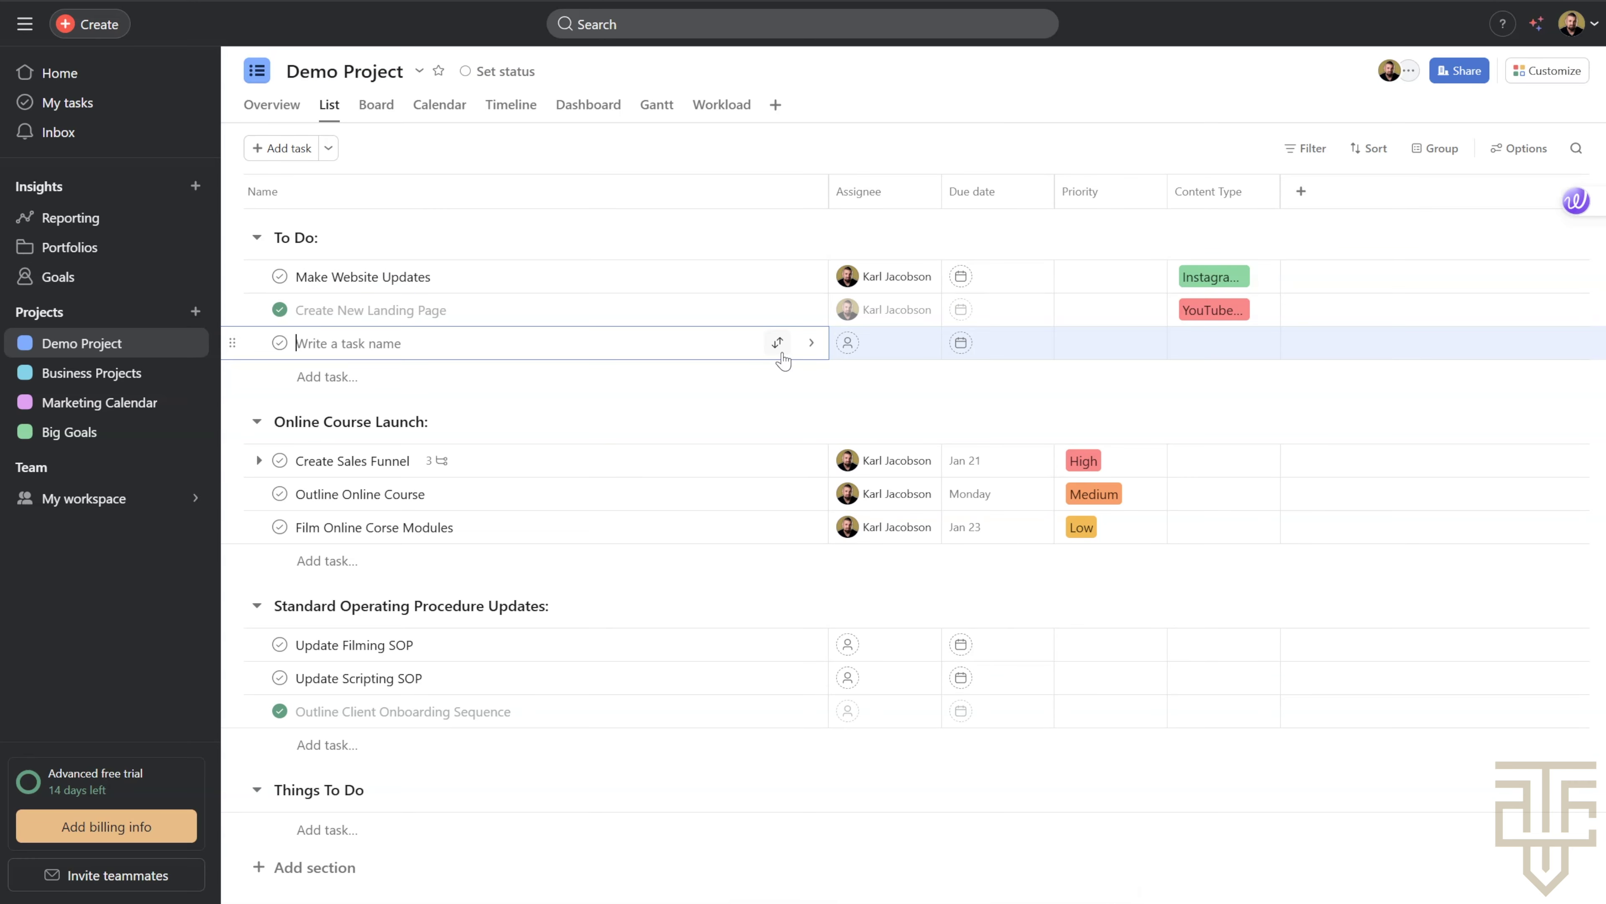
Set the due date of both Make Website Updates and Create New Landing Page to 01/20/26
left_click(669, 279)
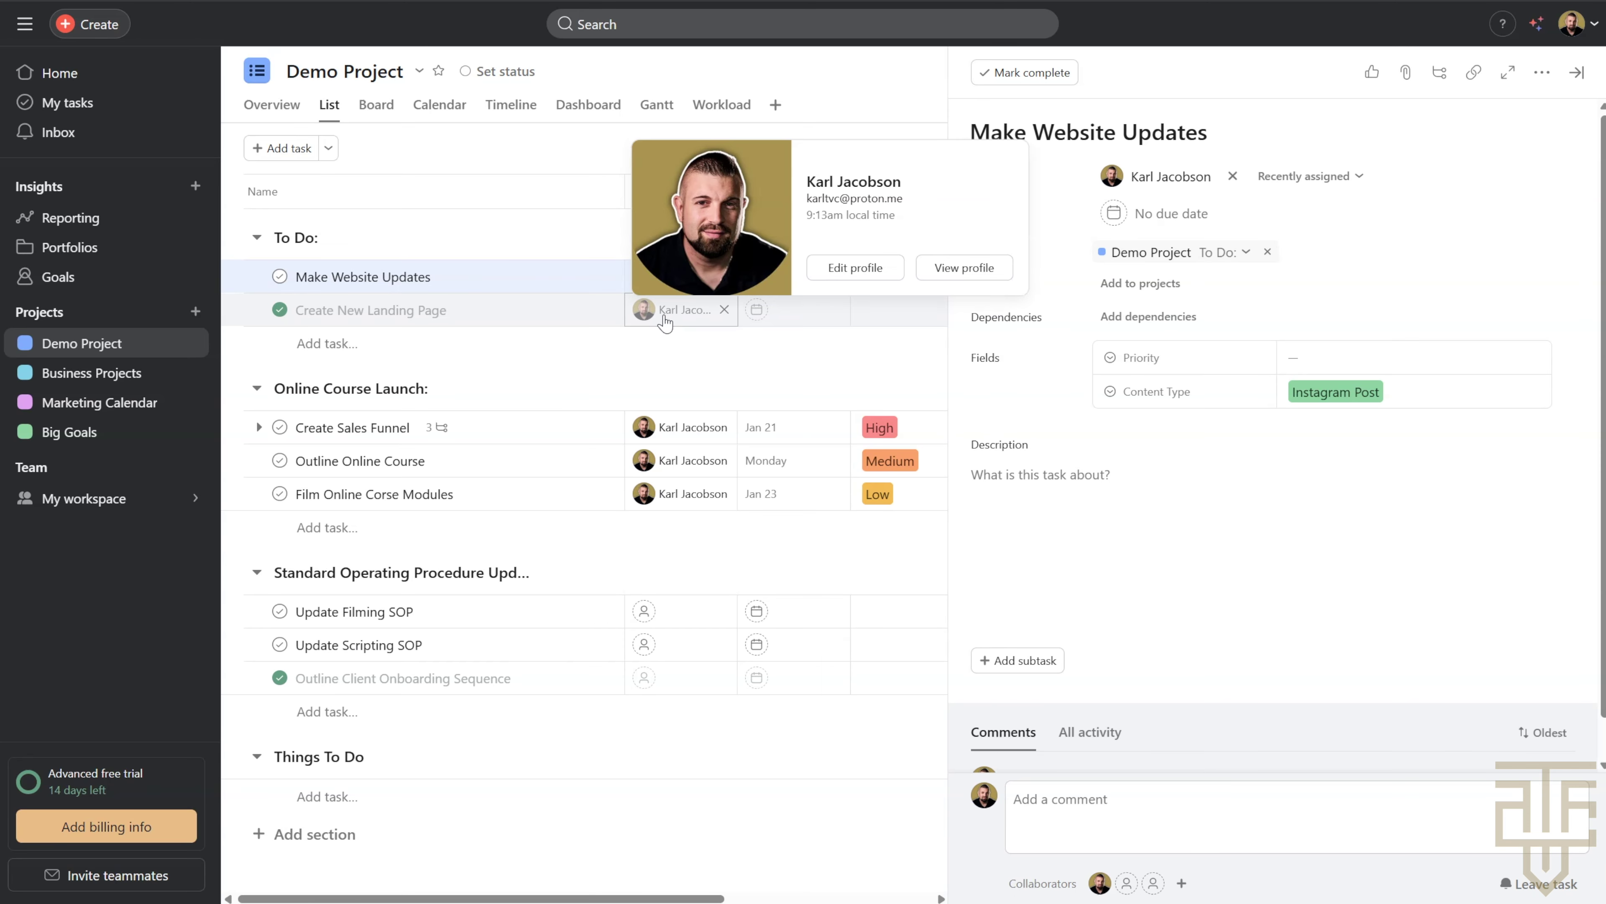
left_click(559, 322, "shift")
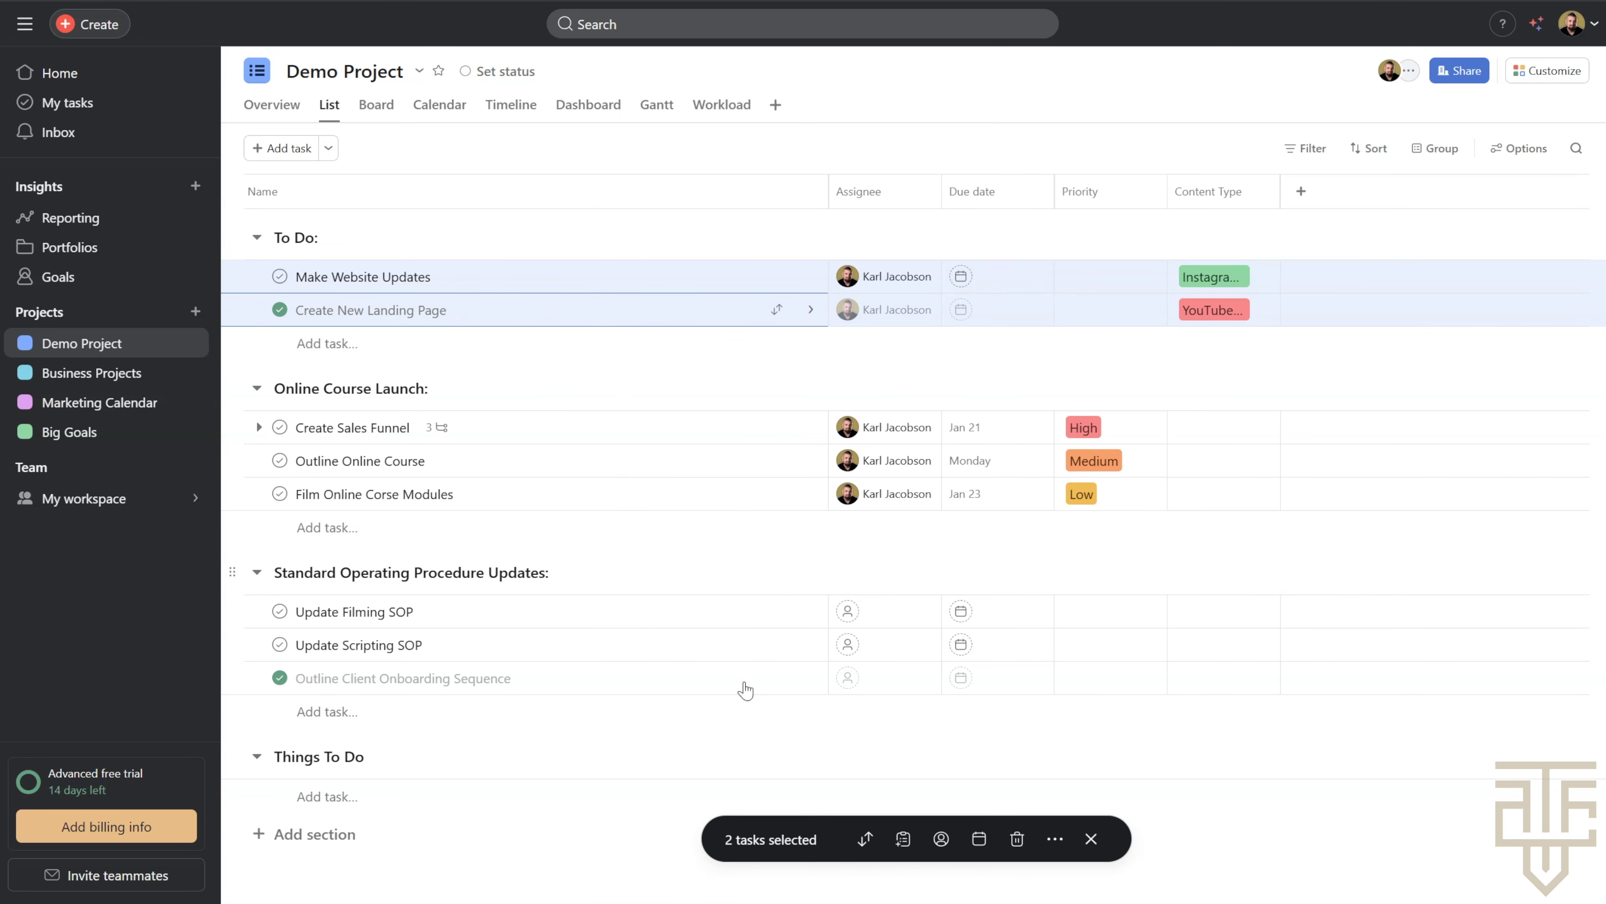
left_click(979, 839)
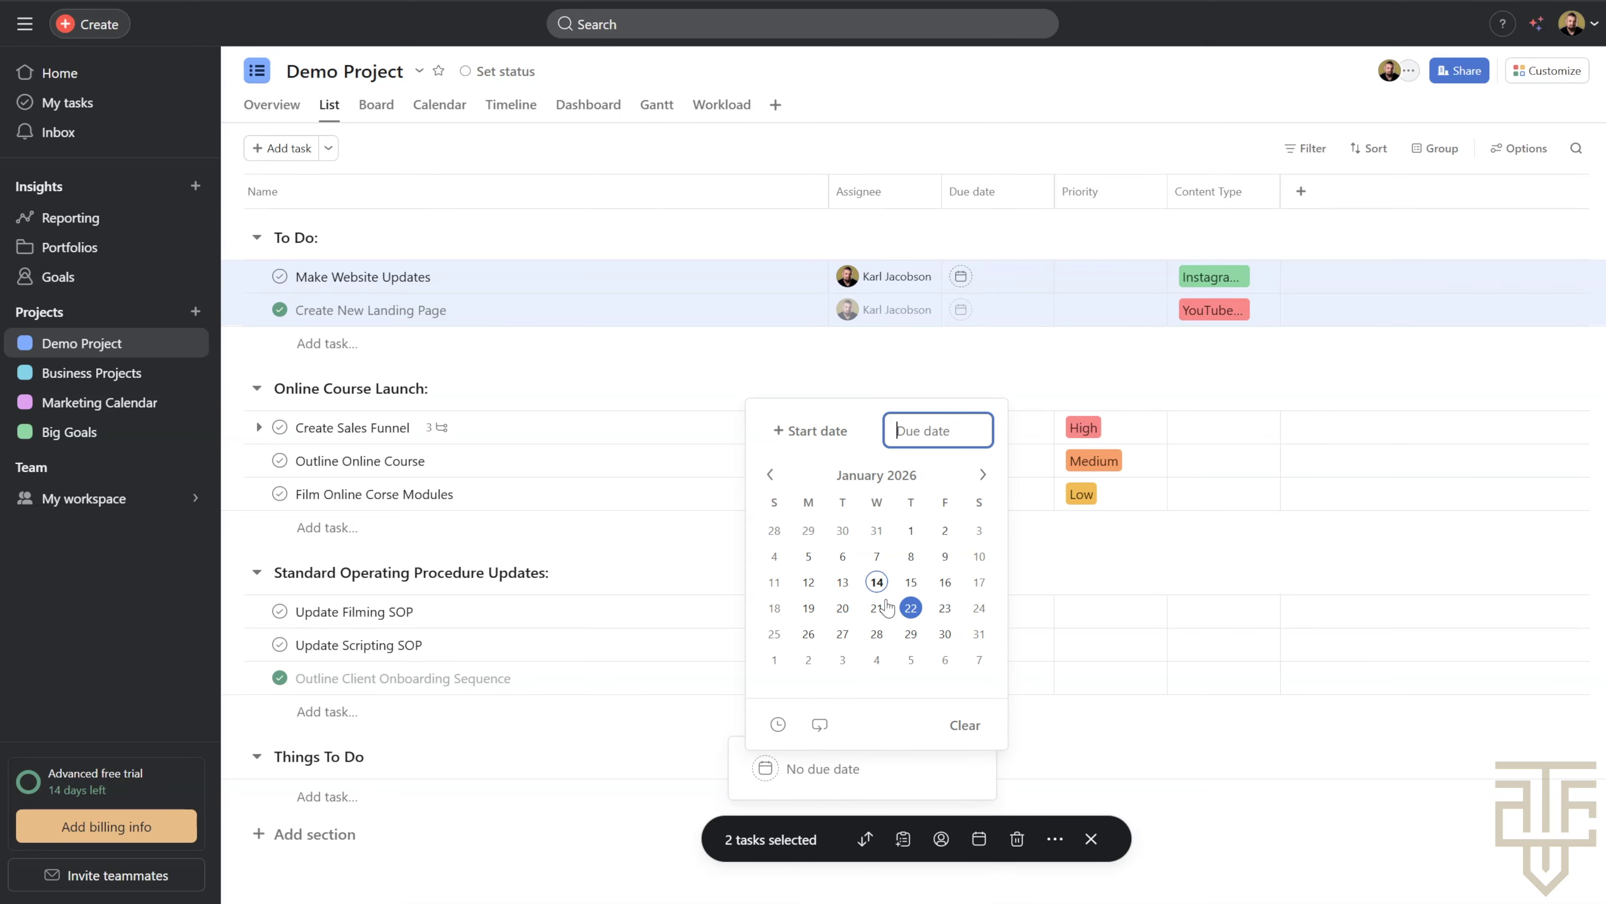
left_click(842, 608)
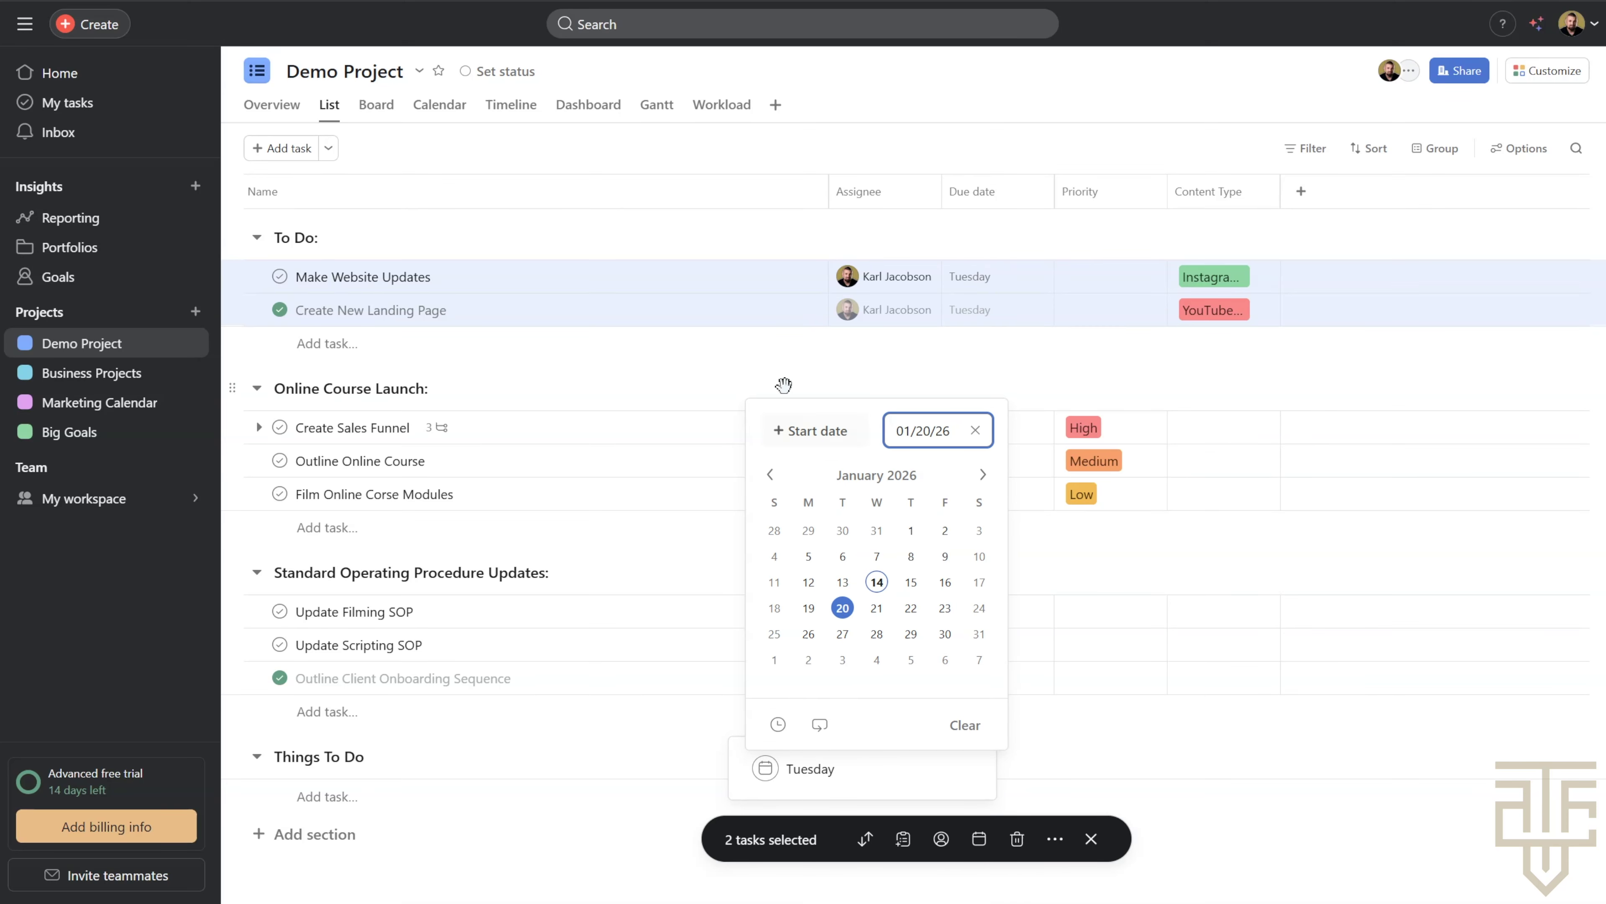
left_click(713, 367)
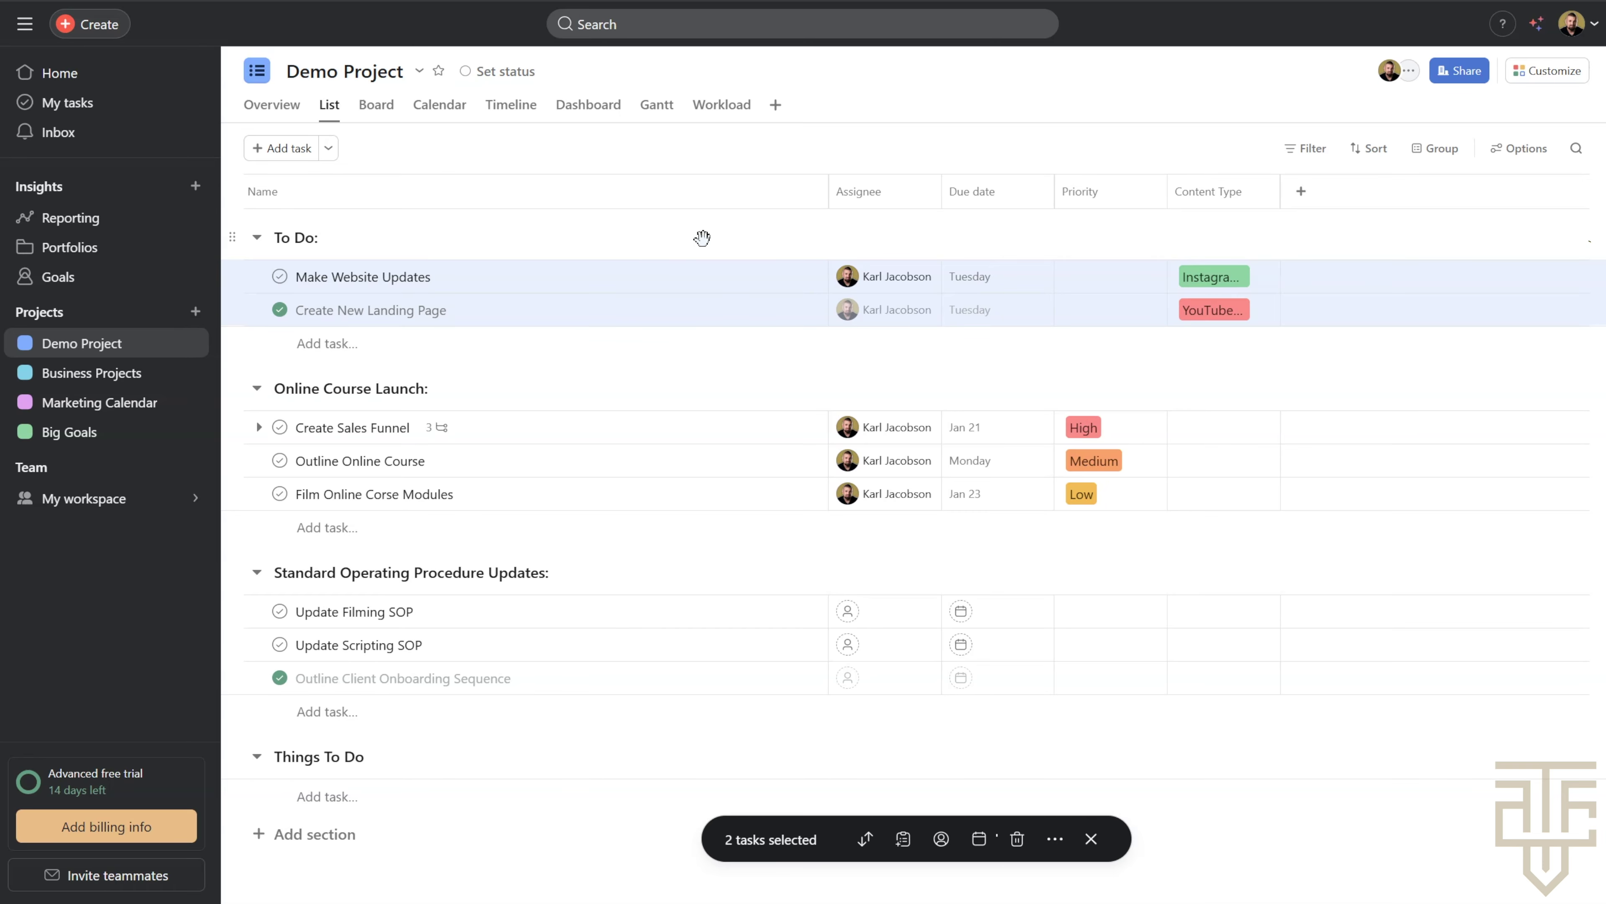
Inspect the project's custom fields and the form for creating a new field, leaving the form without creating one
left_click(1543, 71)
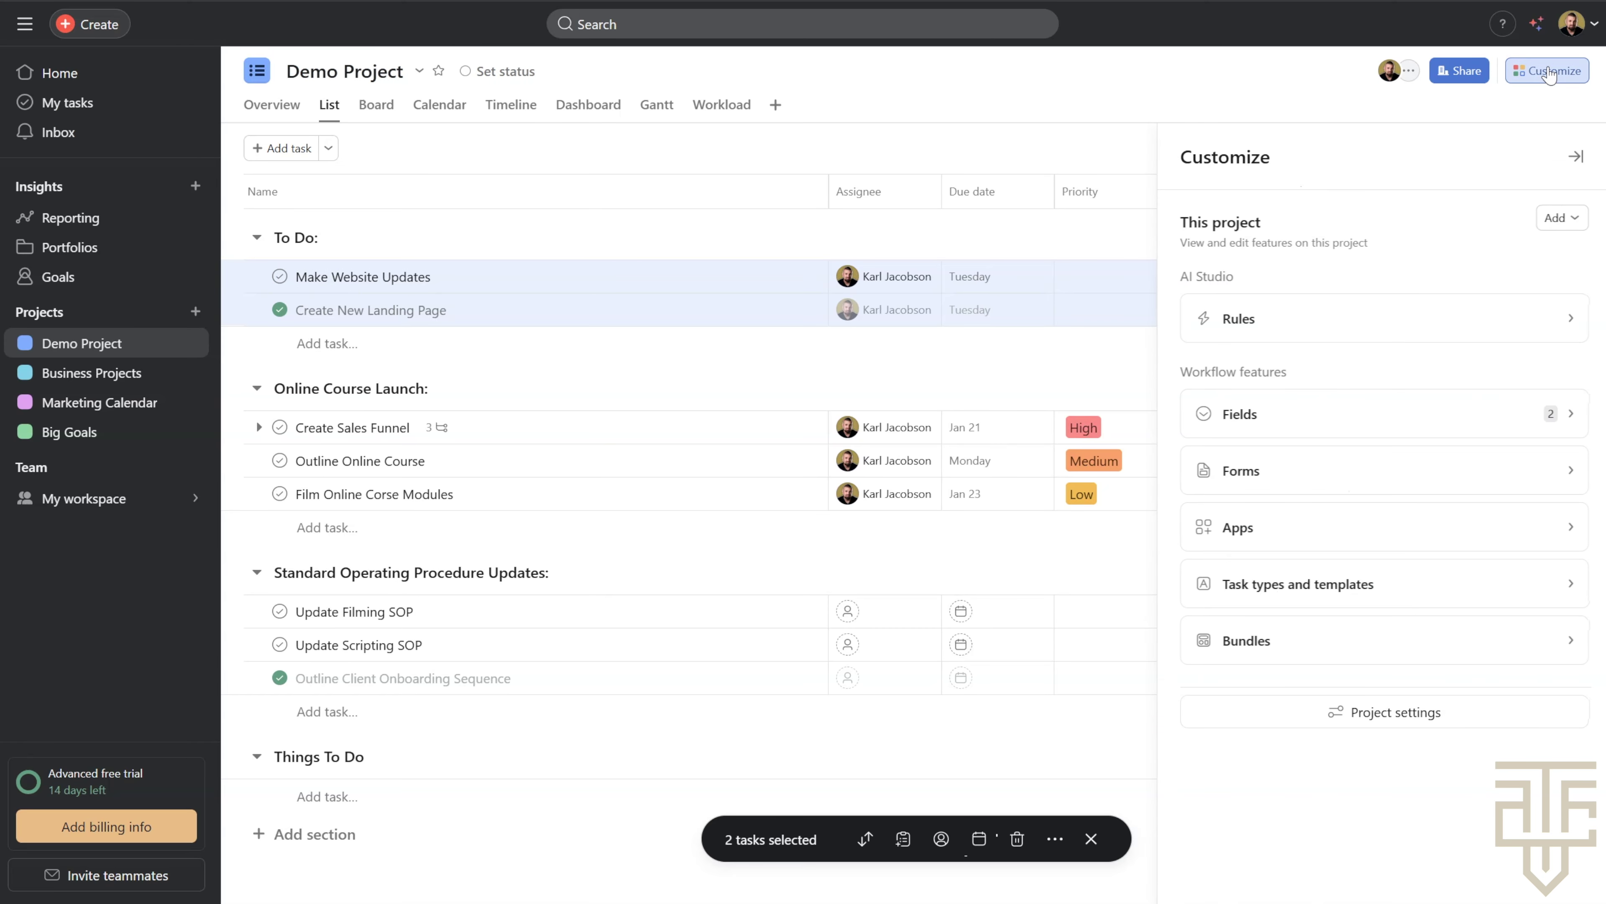
left_click(1318, 421)
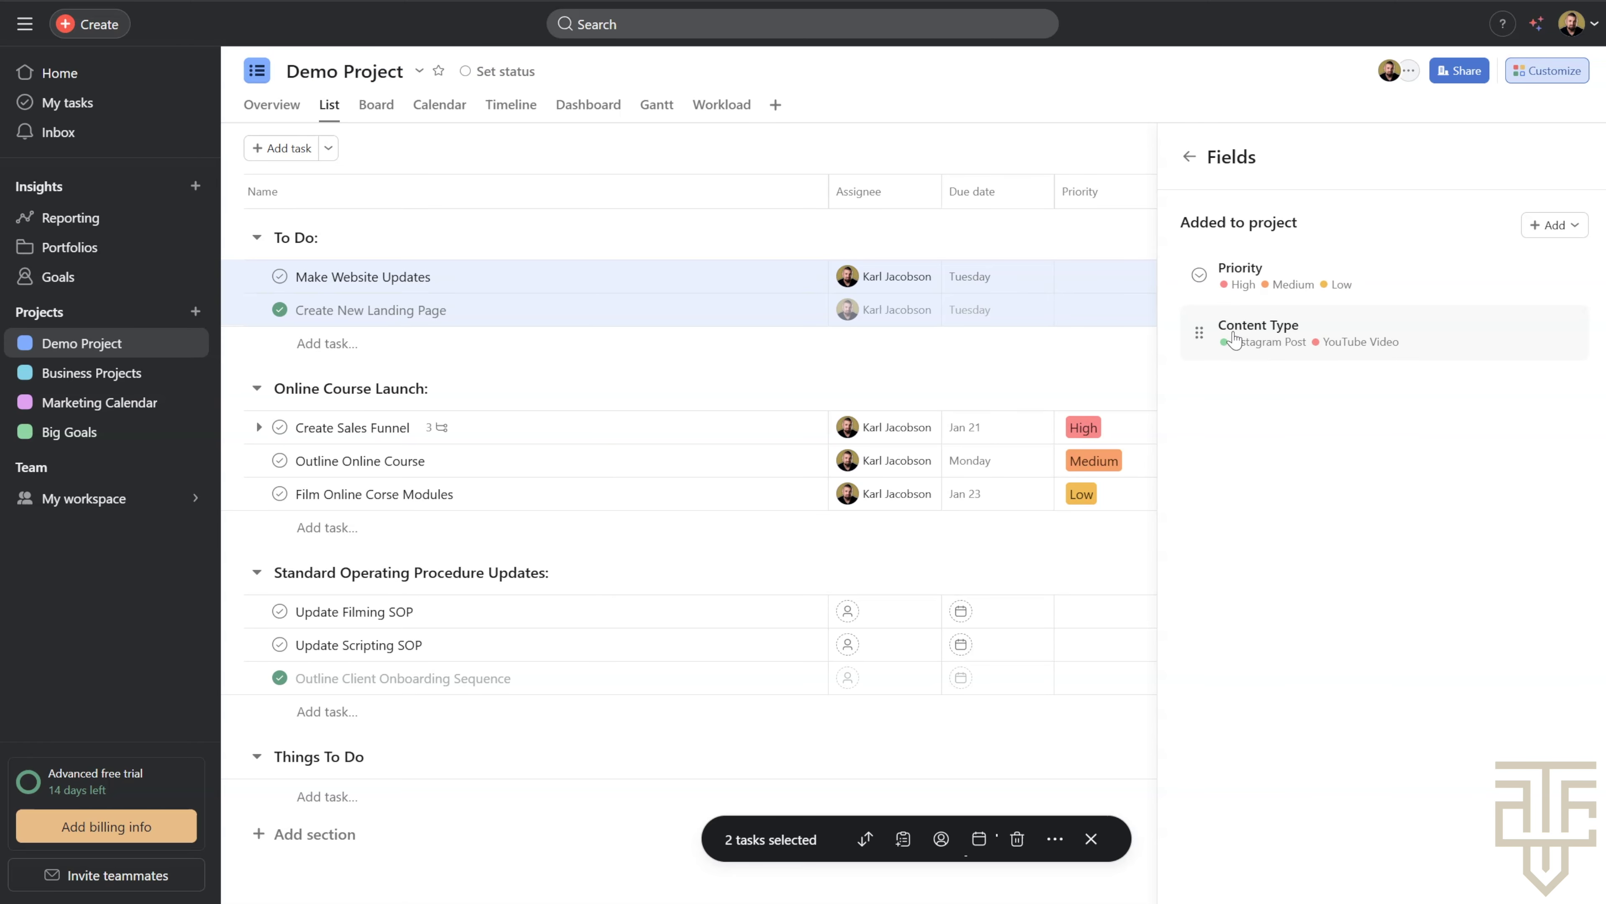
left_click(1555, 224)
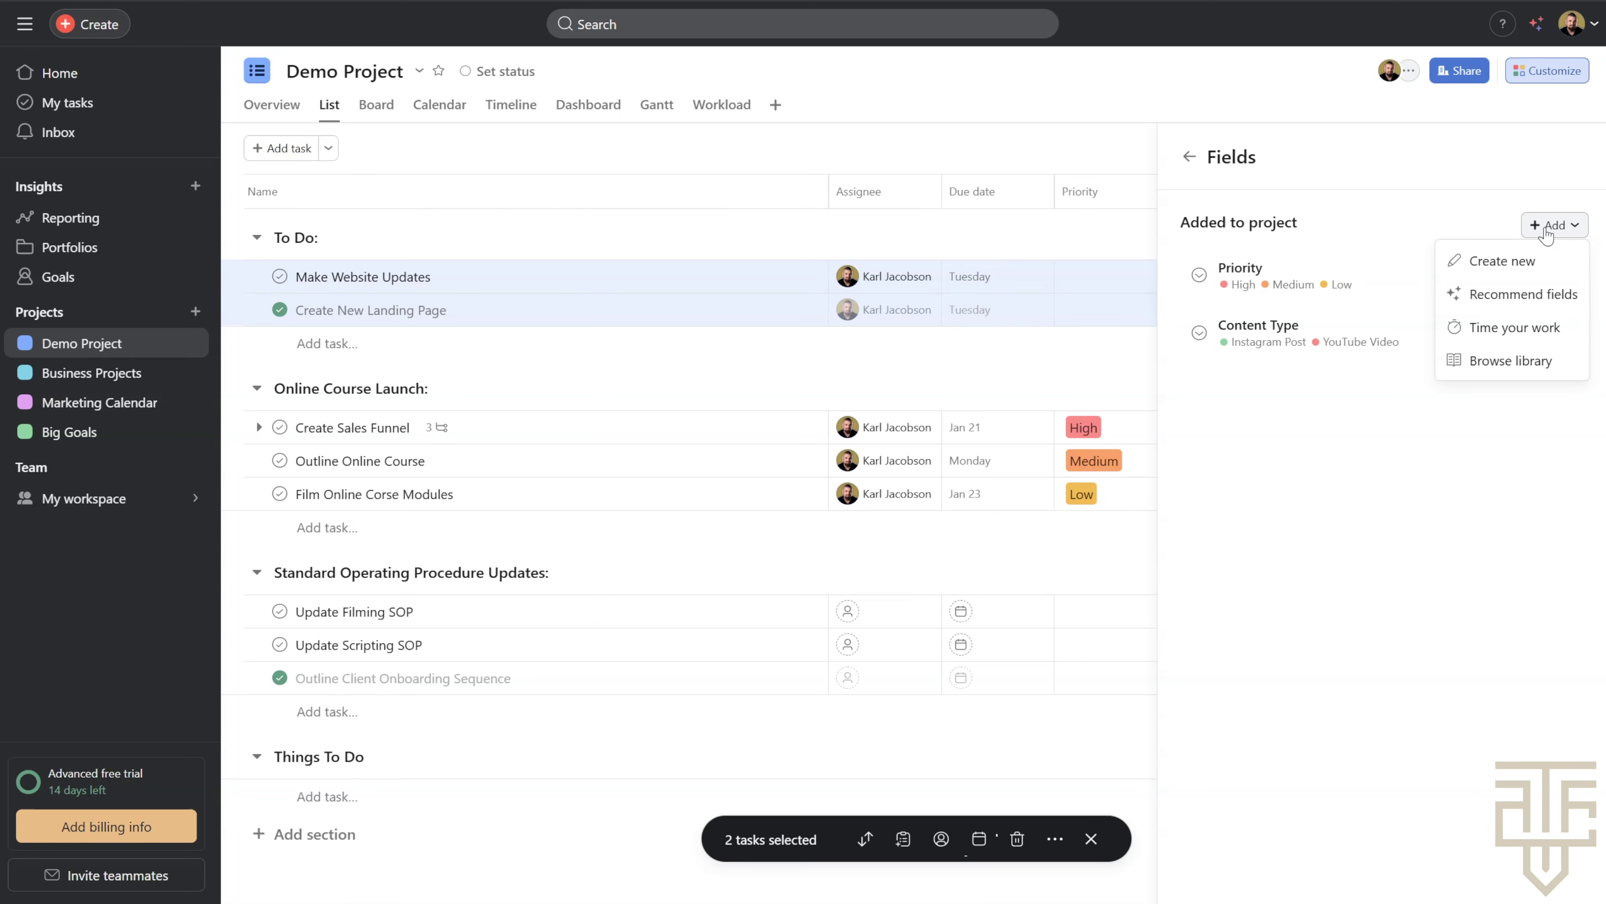
left_click(1510, 264)
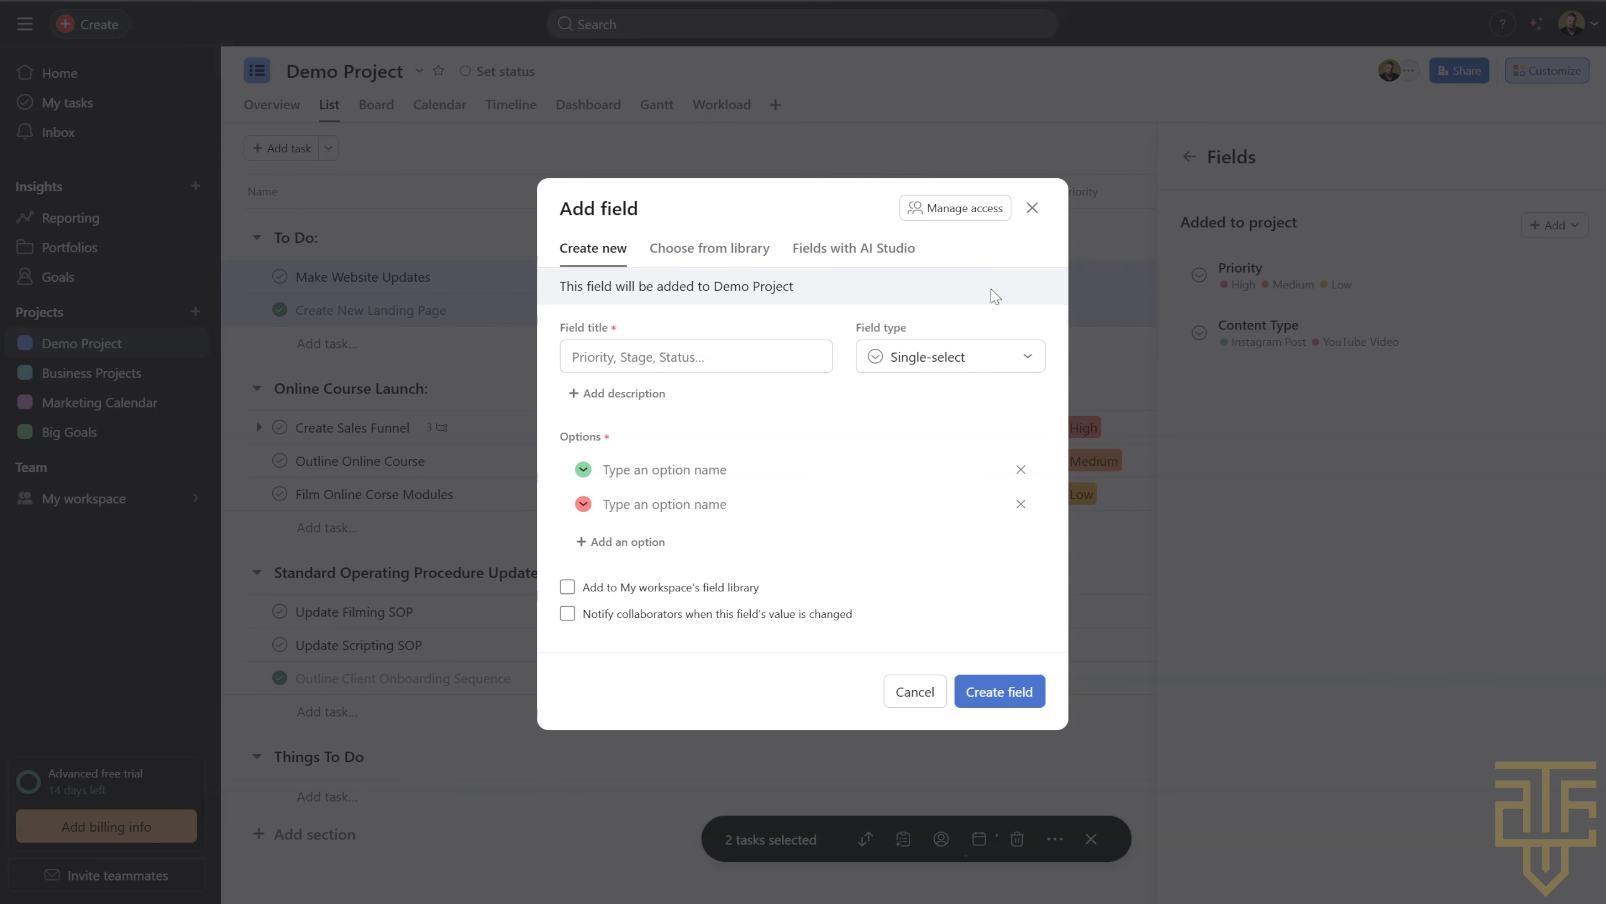
left_click(1032, 208)
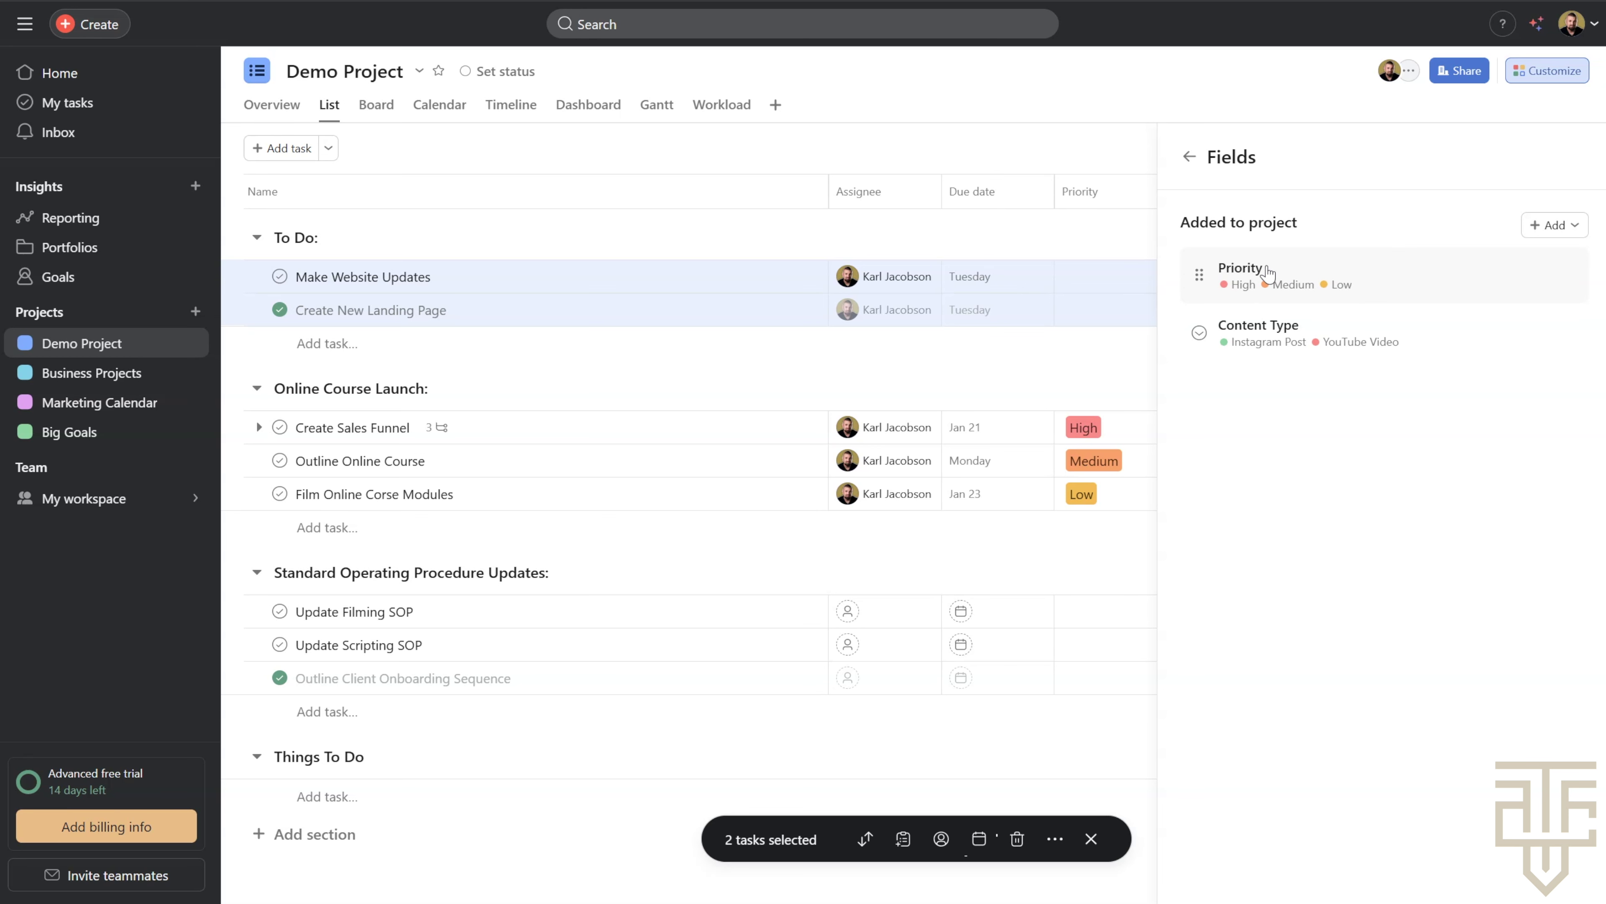
Review the Content Type field's title and options, save it as is, and return to the project's customization overview
left_click(1273, 343)
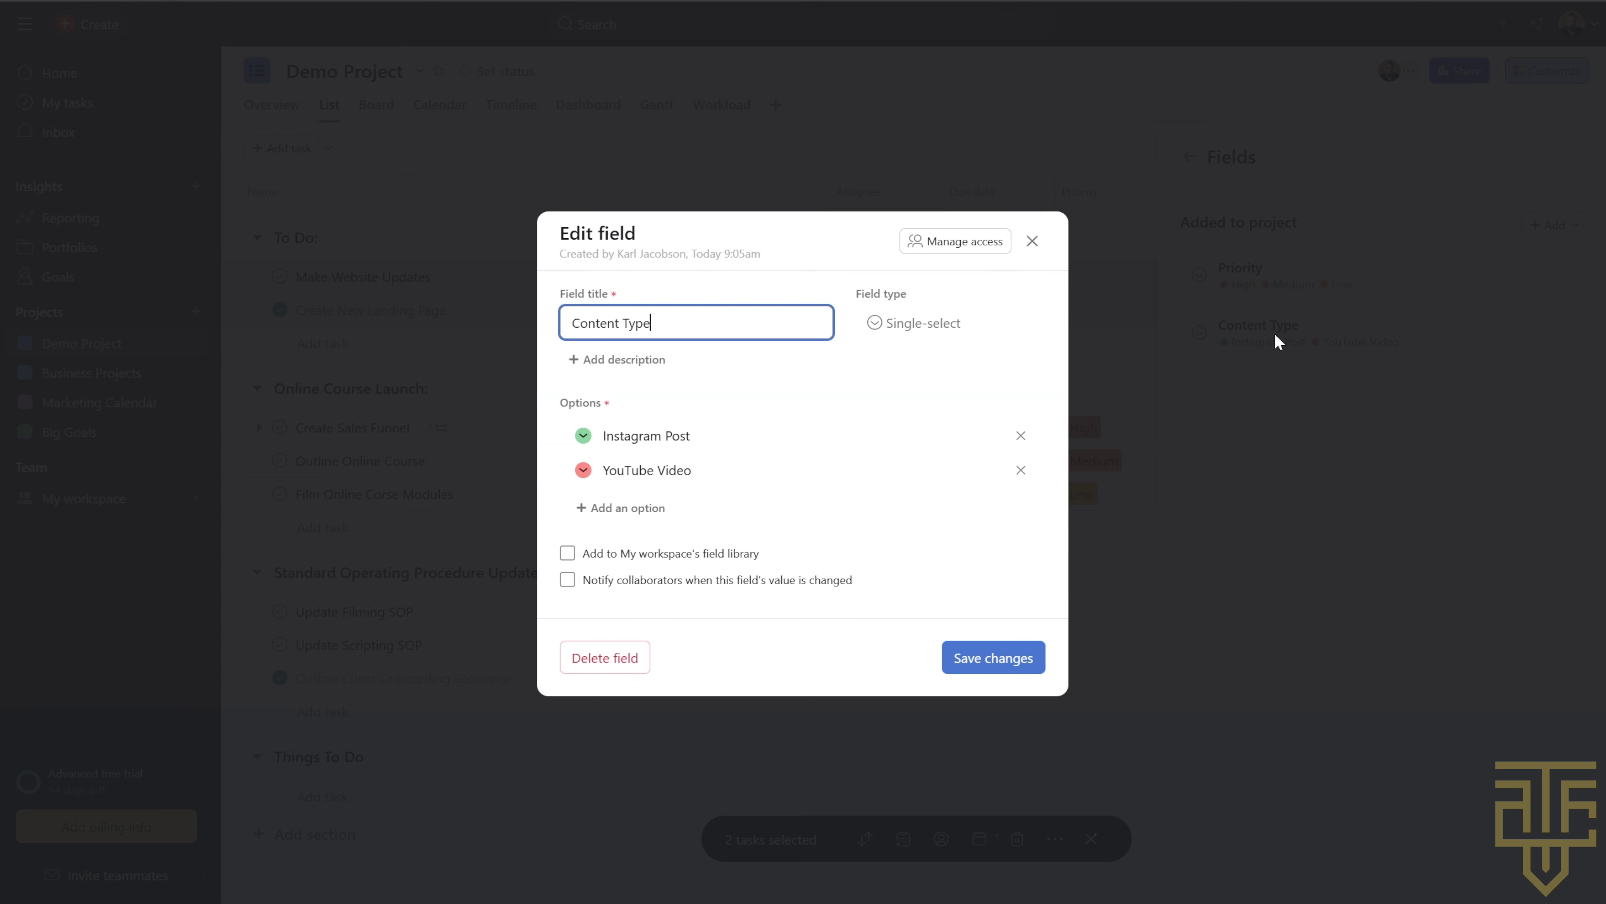
left_click(960, 658)
left_click(1189, 158)
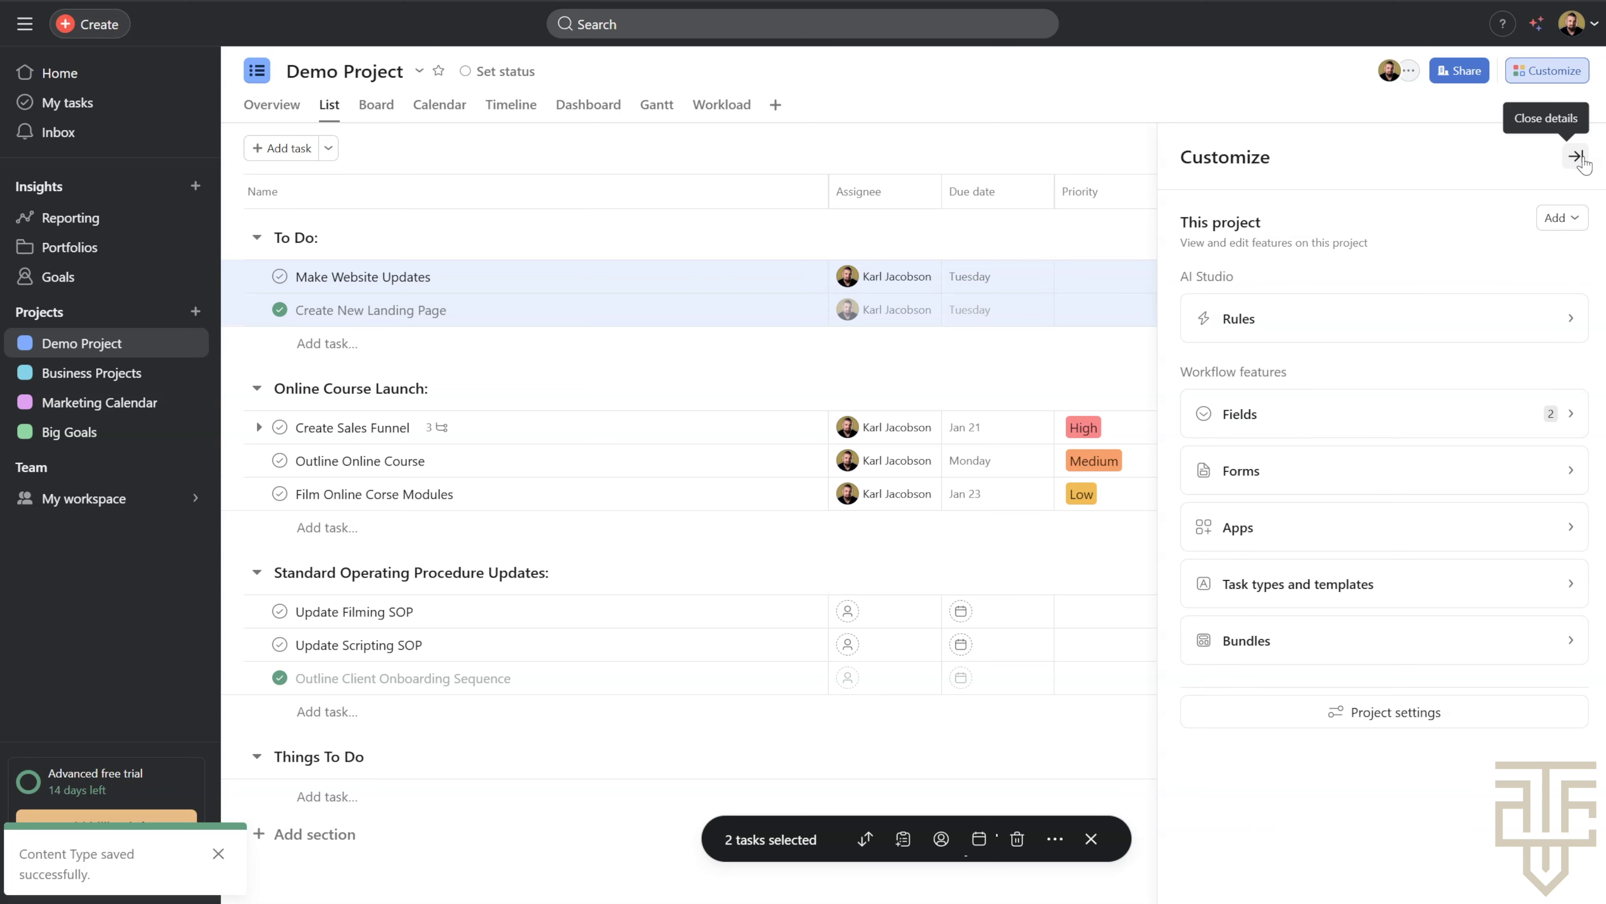
Set the Content Type of both Make Website Updates and Create New Landing Page to Instagram Post, and clear the selection
left_click(1578, 158)
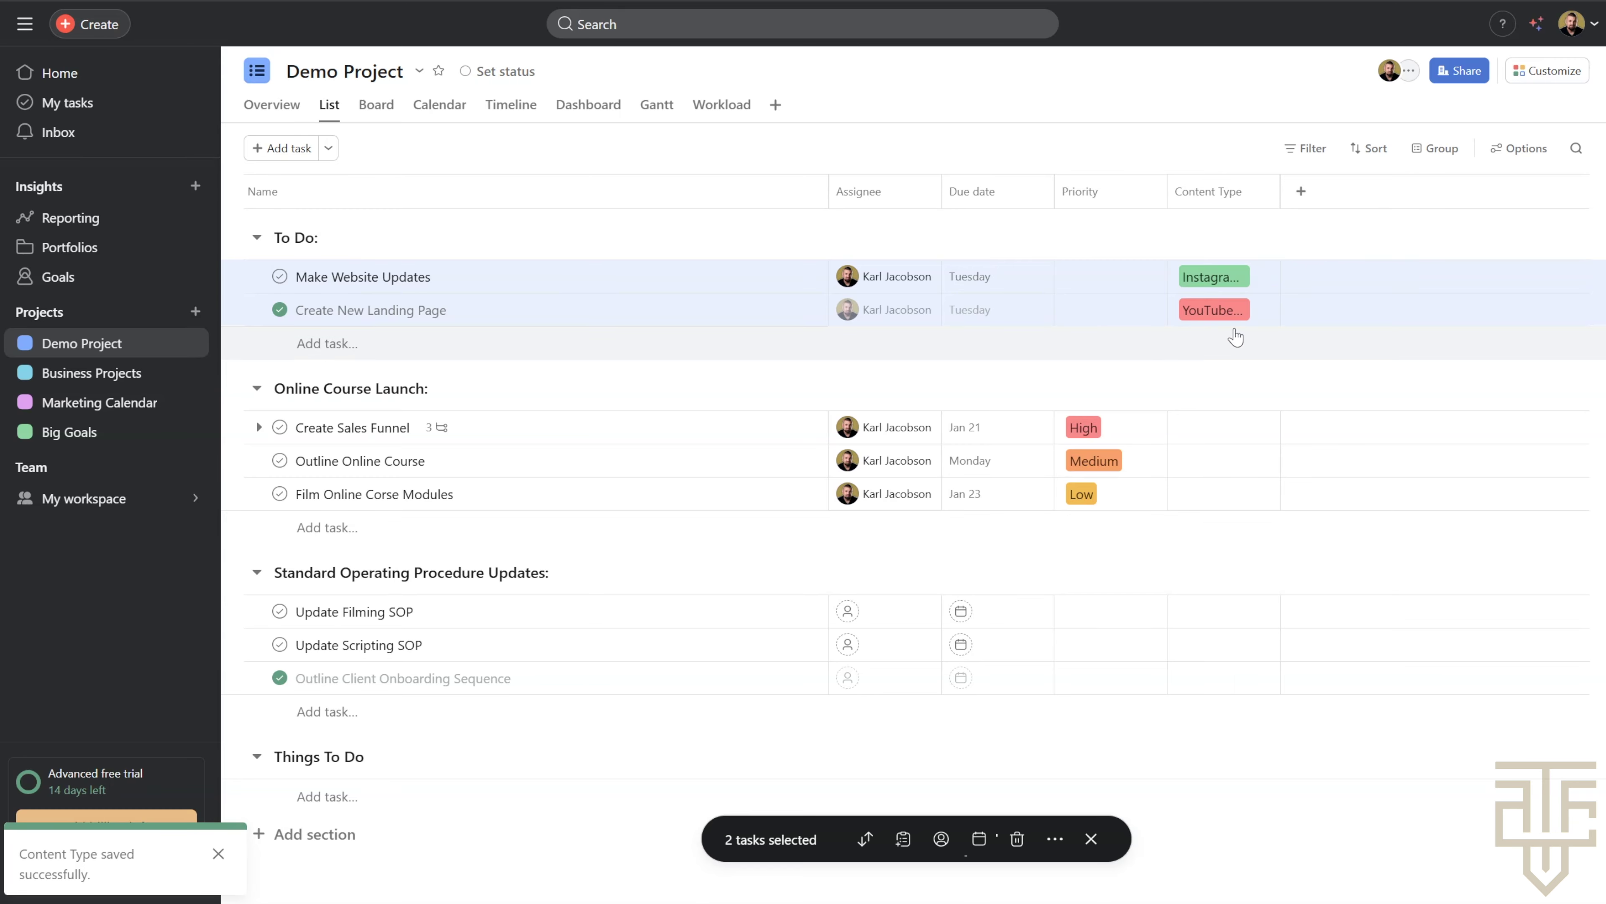
left_click(1263, 310)
left_click(1256, 370)
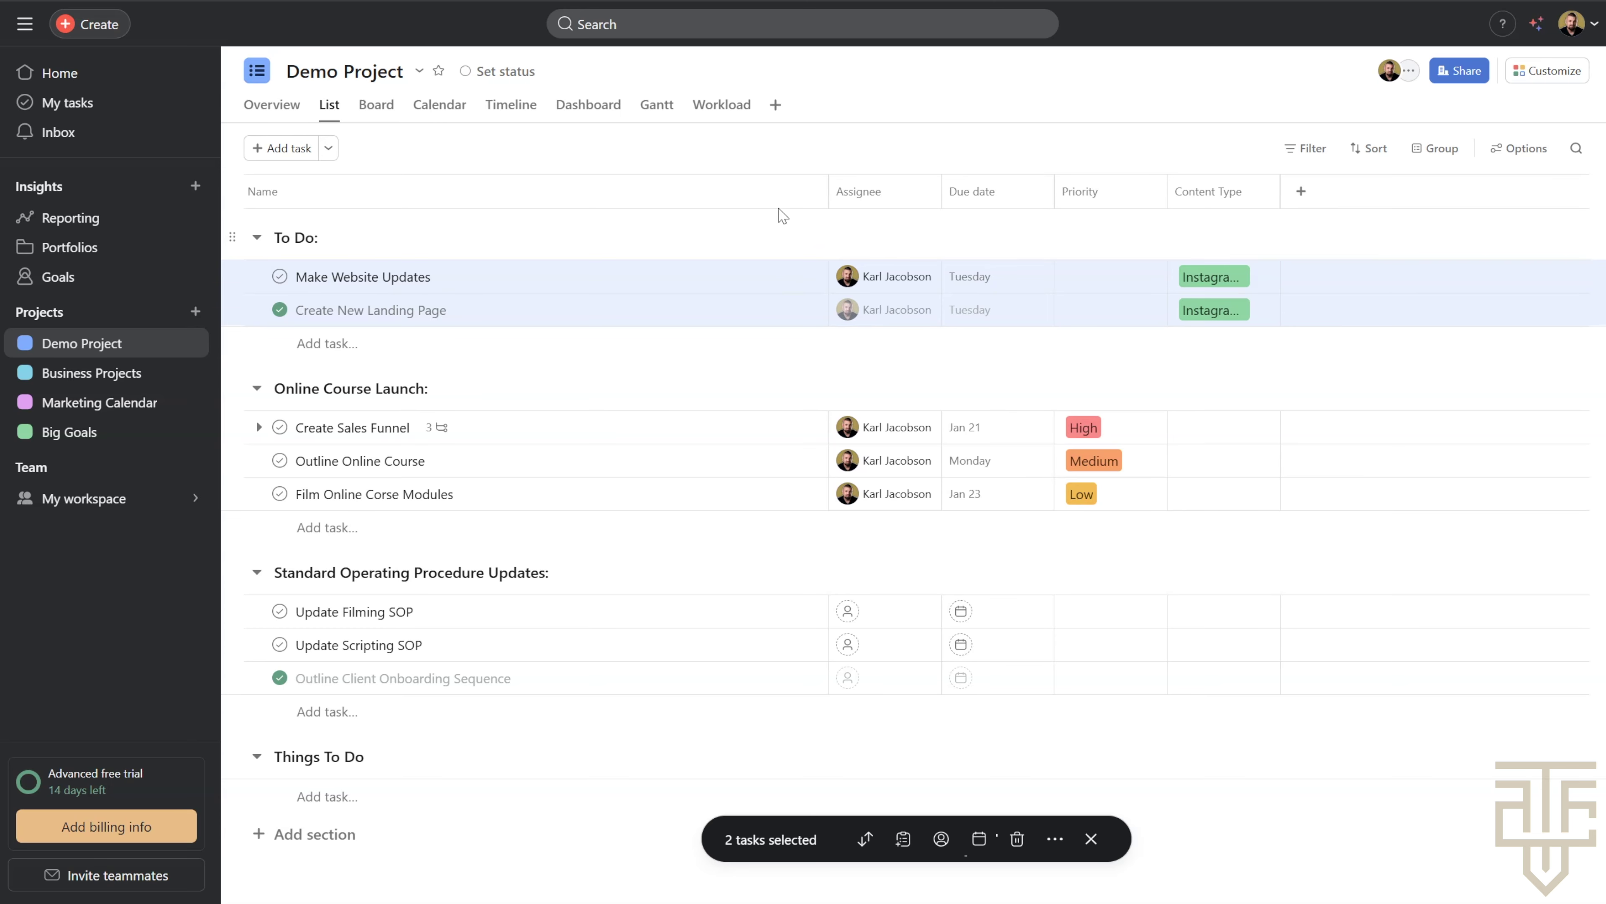
key("Escape")
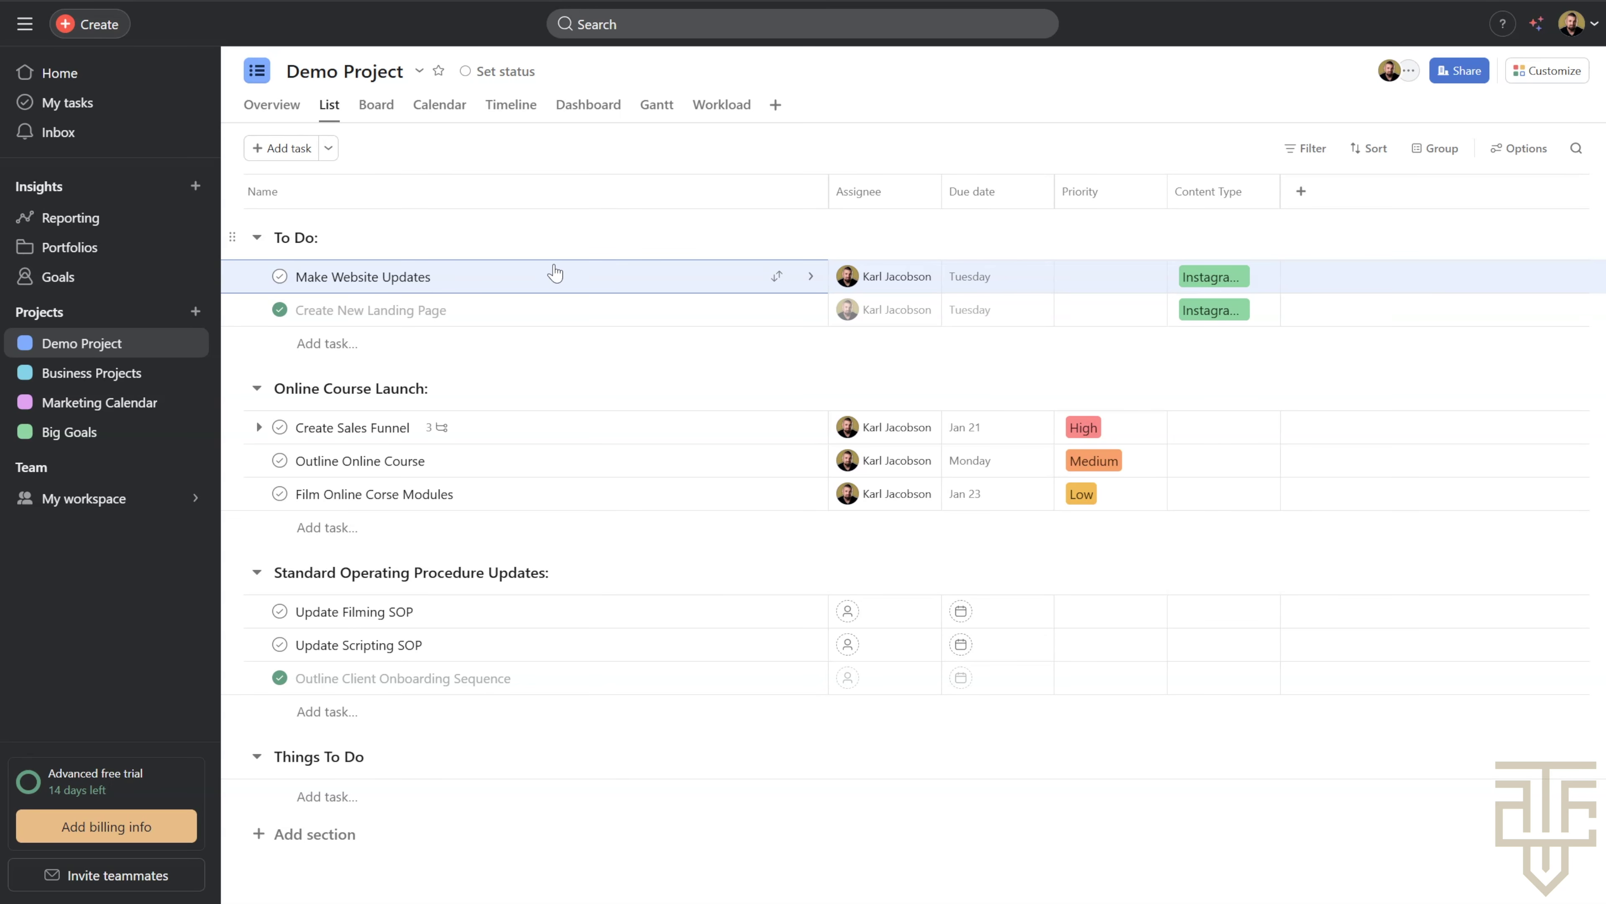
Show the My tasks calendar by weeks and advance it to the week of January 19, 2026
left_click(67, 102)
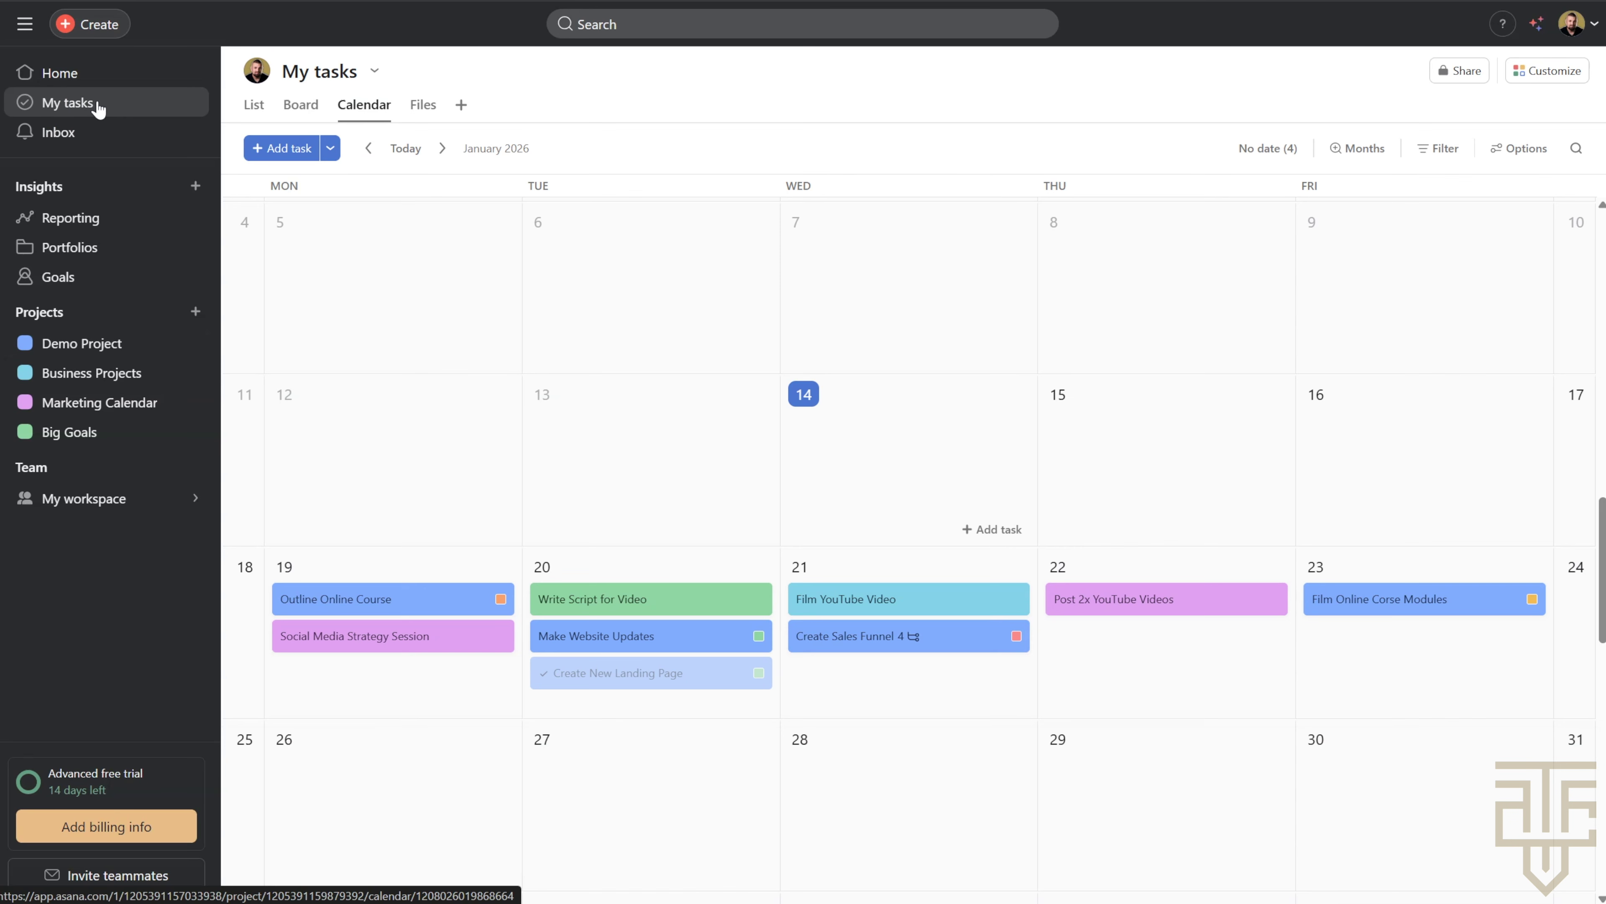
left_click(365, 104)
left_click(555, 92)
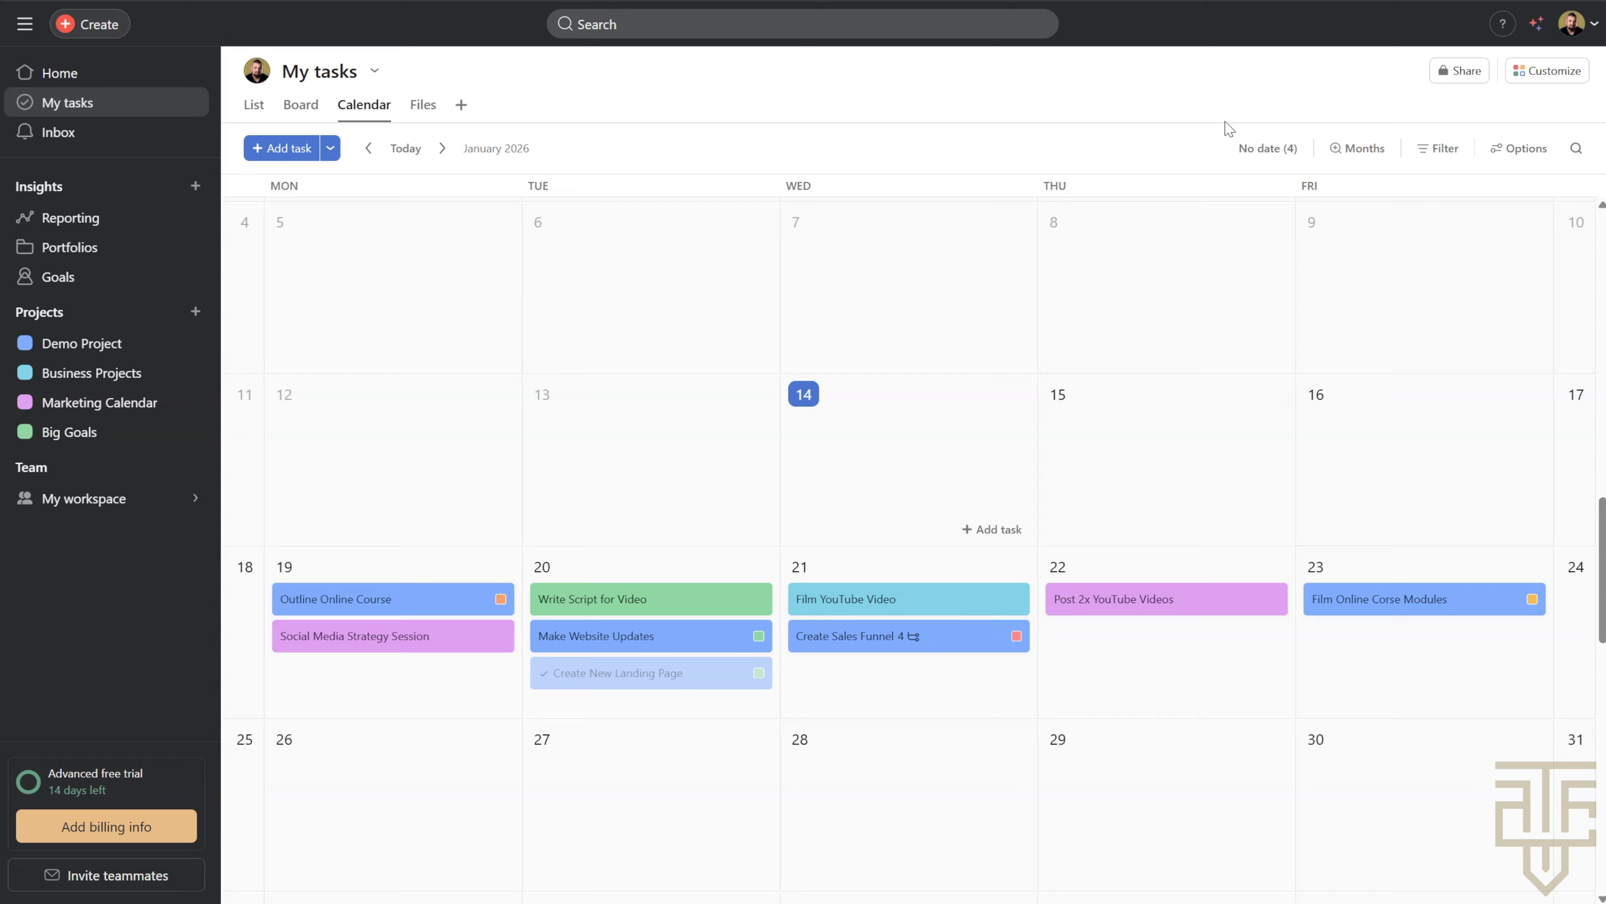
left_click(1338, 146)
left_click(1367, 187)
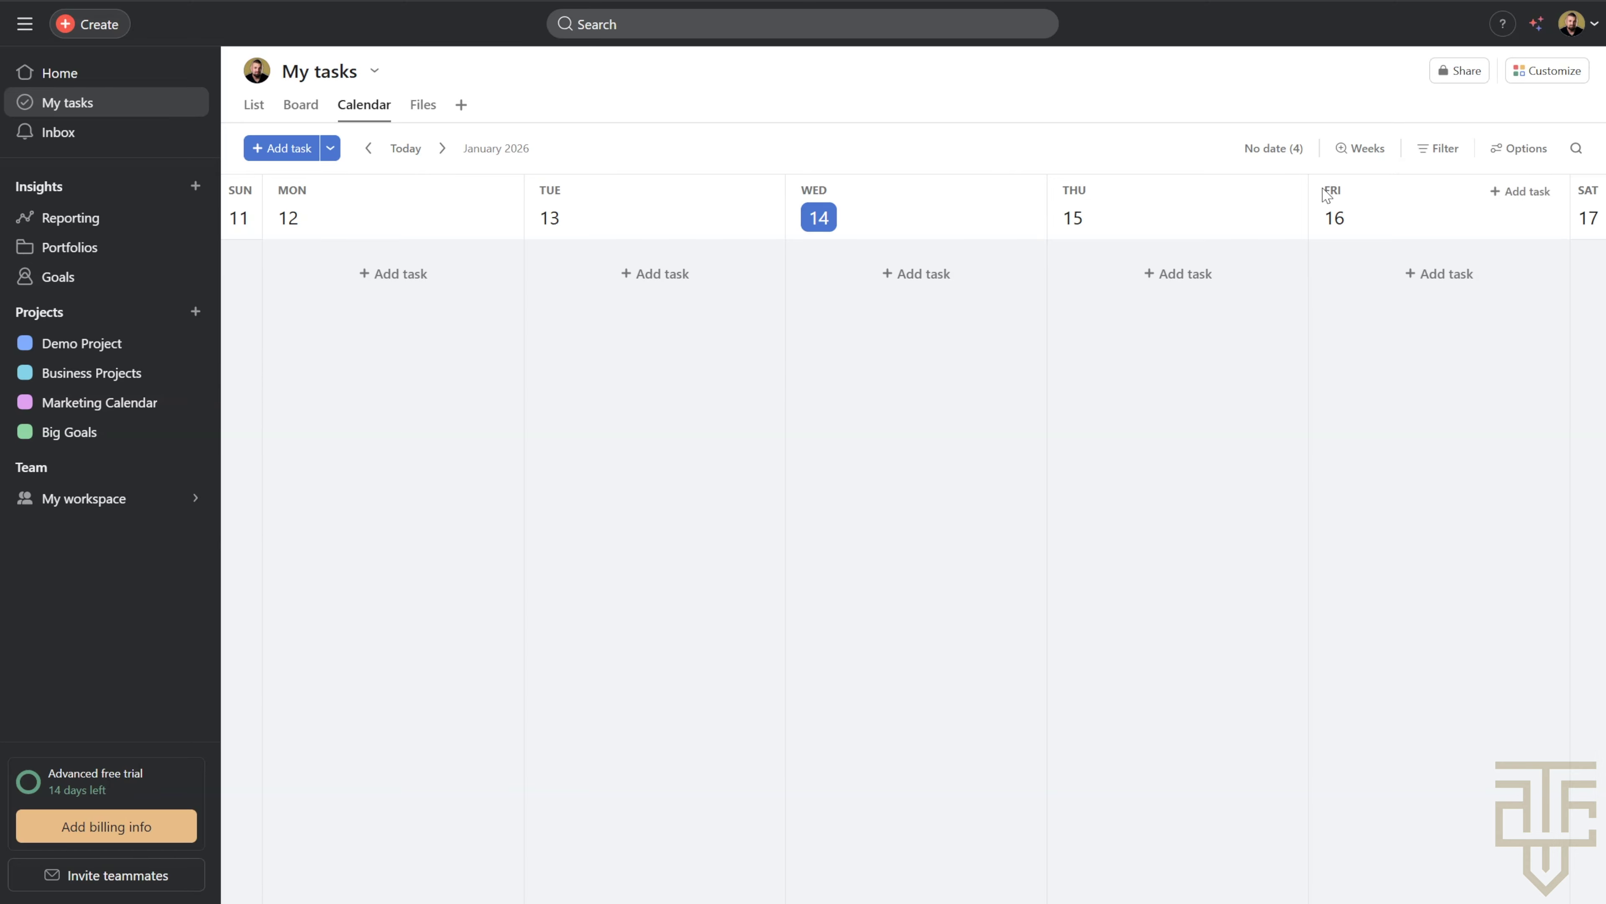
left_click(443, 148)
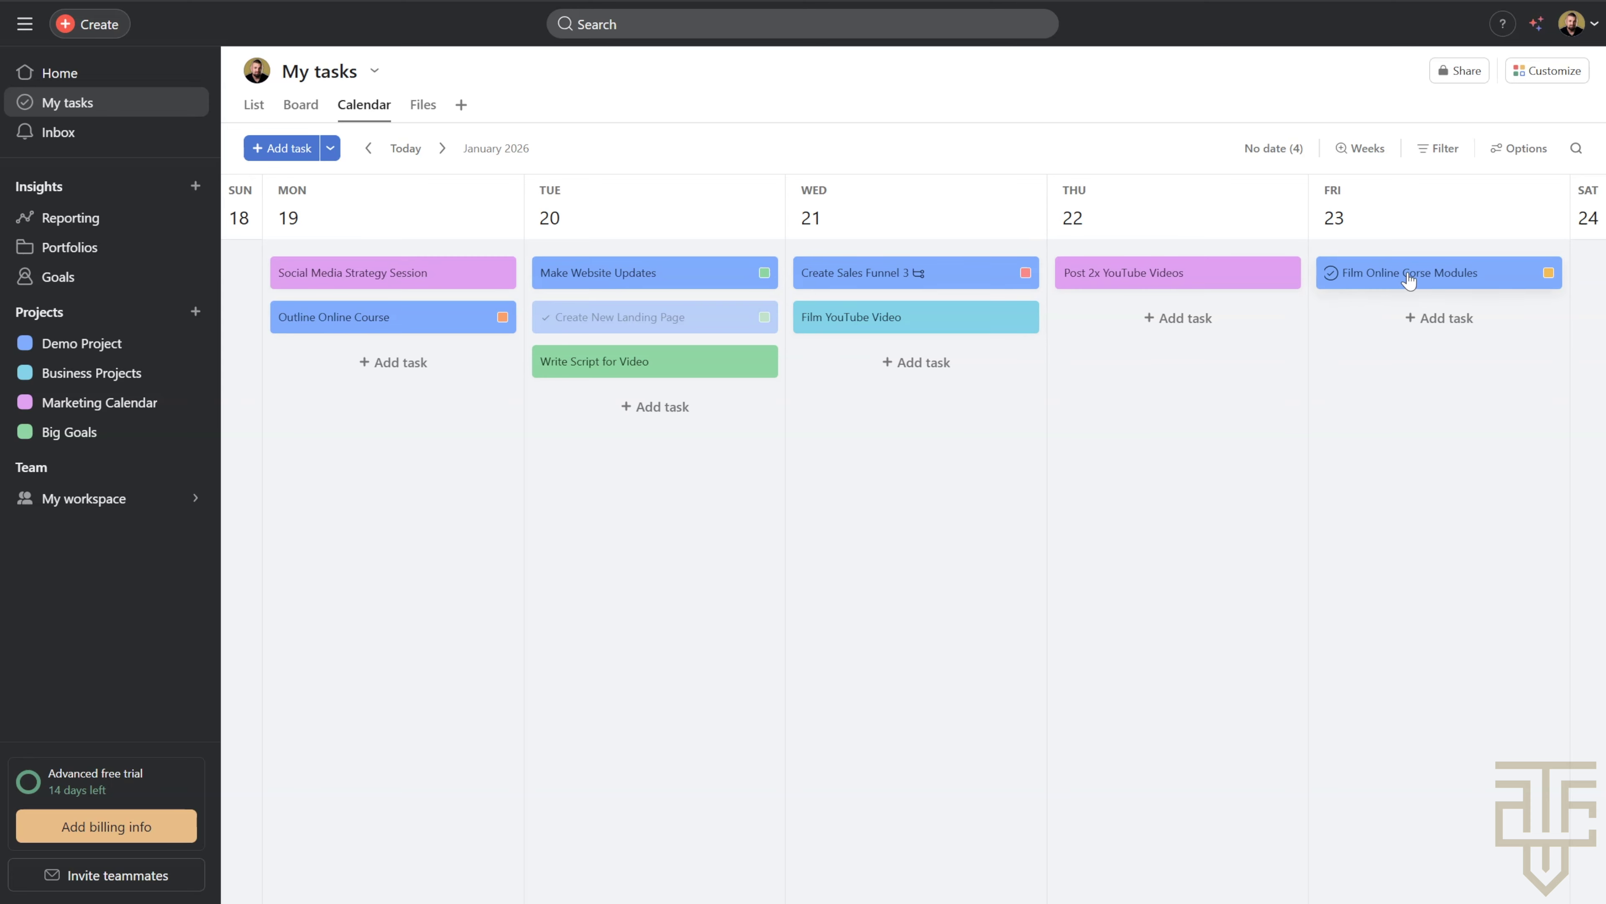
Schedule the undated tasks: Update SOP Documents and Write out main bullet points on January 22, Q1 Goal Planning on January 21, Create a PDF on January 23
left_click(1266, 152)
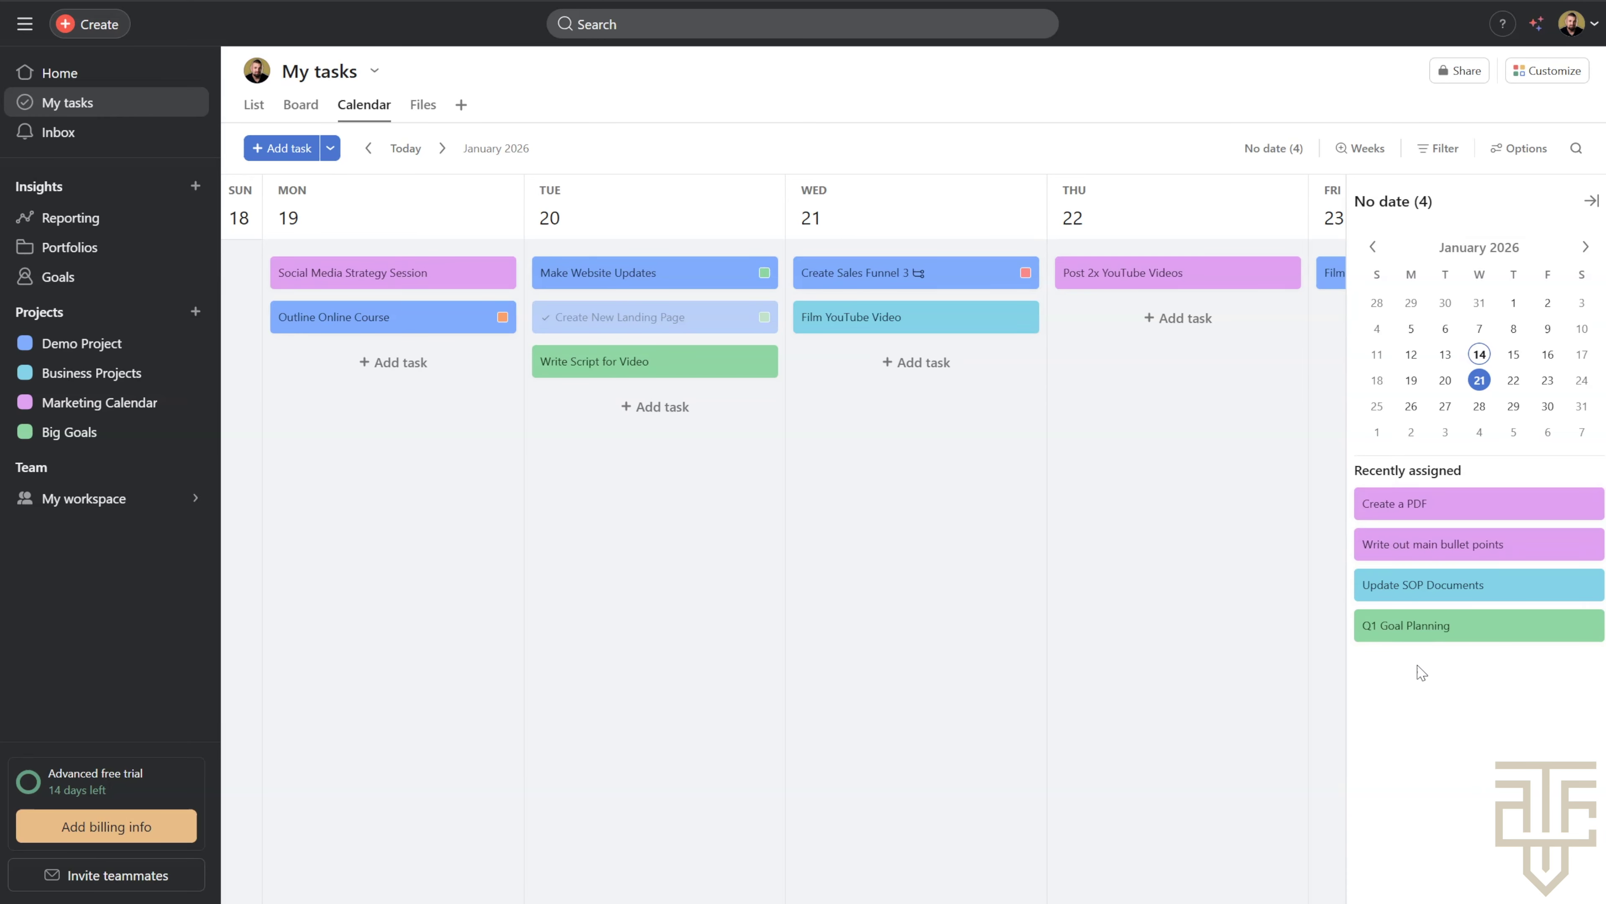
left_click_drag(1417, 585, 1143, 327)
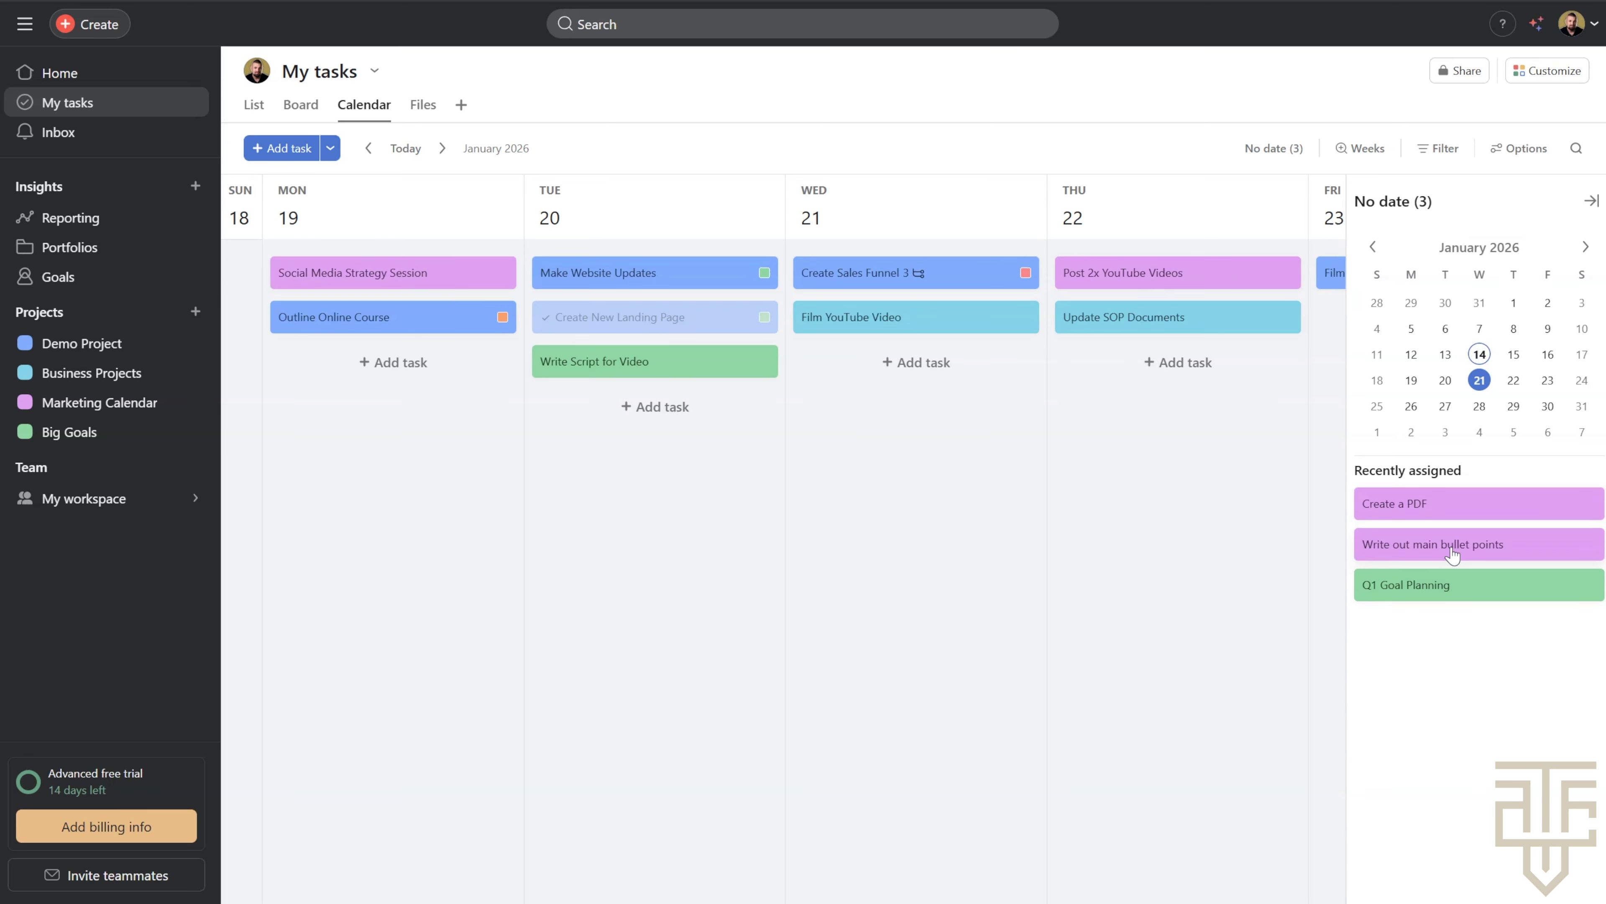
left_click_drag(1453, 555, 1188, 452)
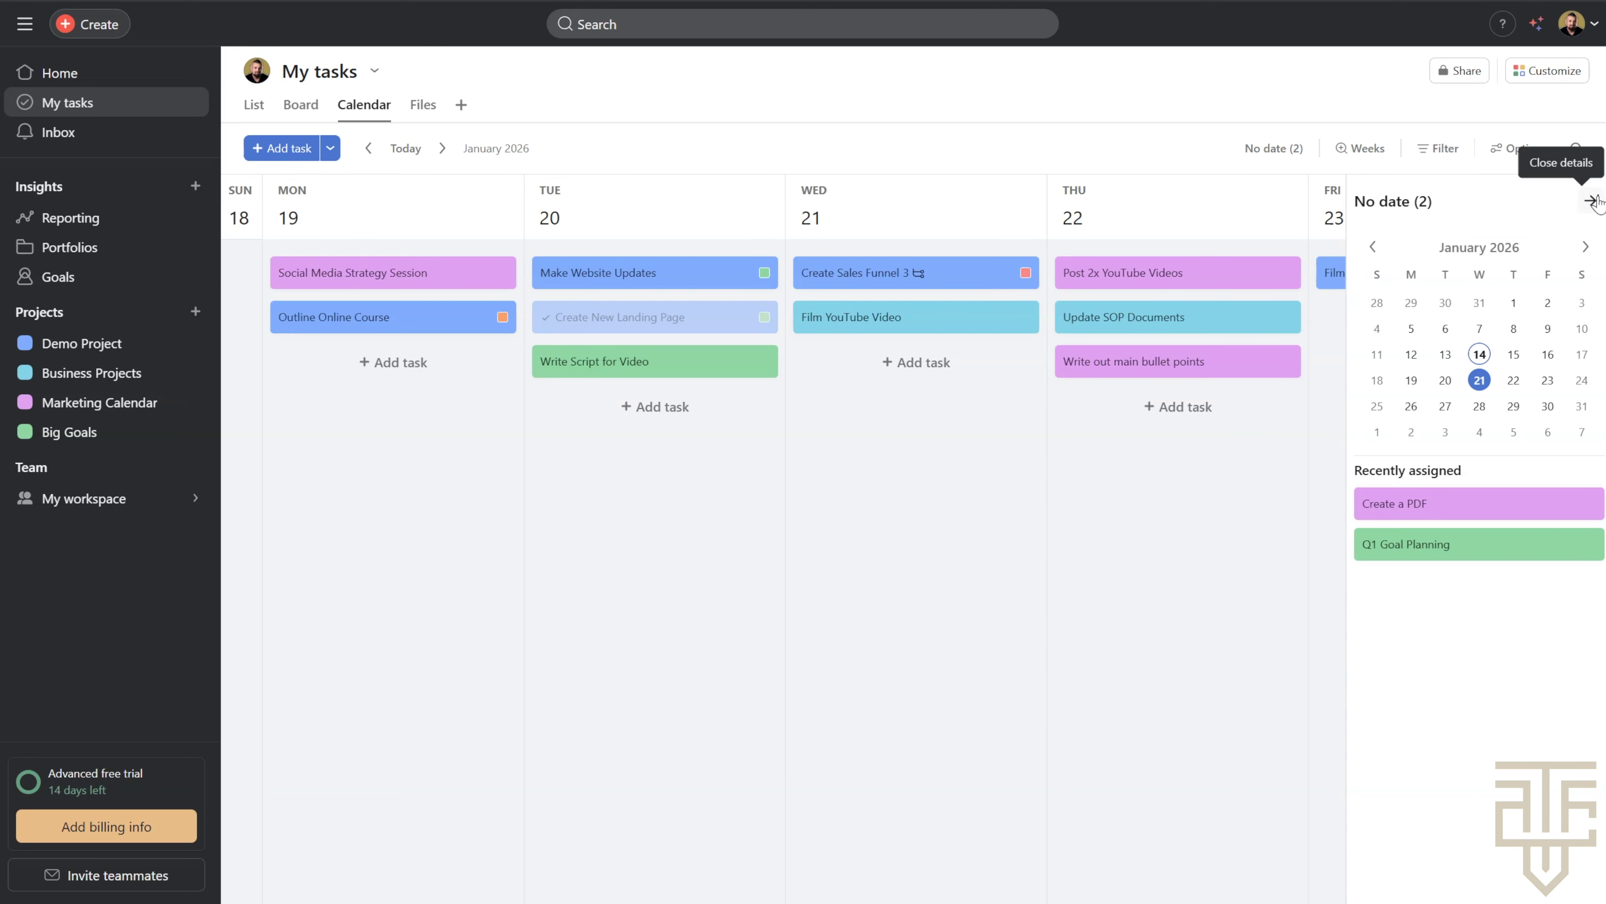
left_click_drag(1450, 549, 911, 373)
left_click_drag(1412, 510, 1386, 326)
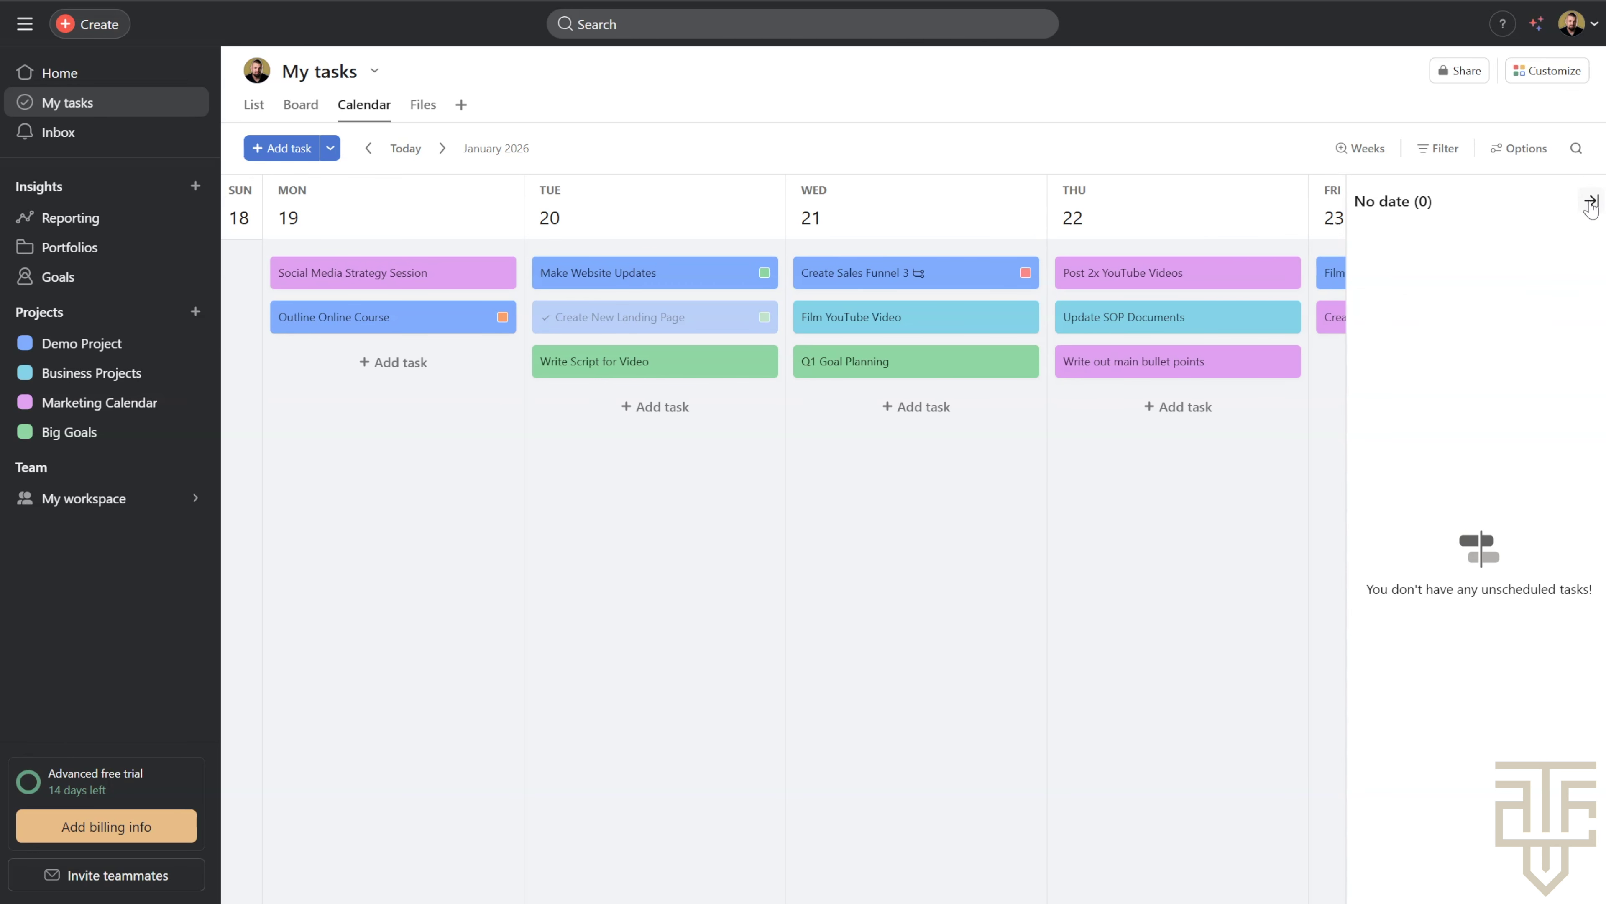
left_click(1591, 201)
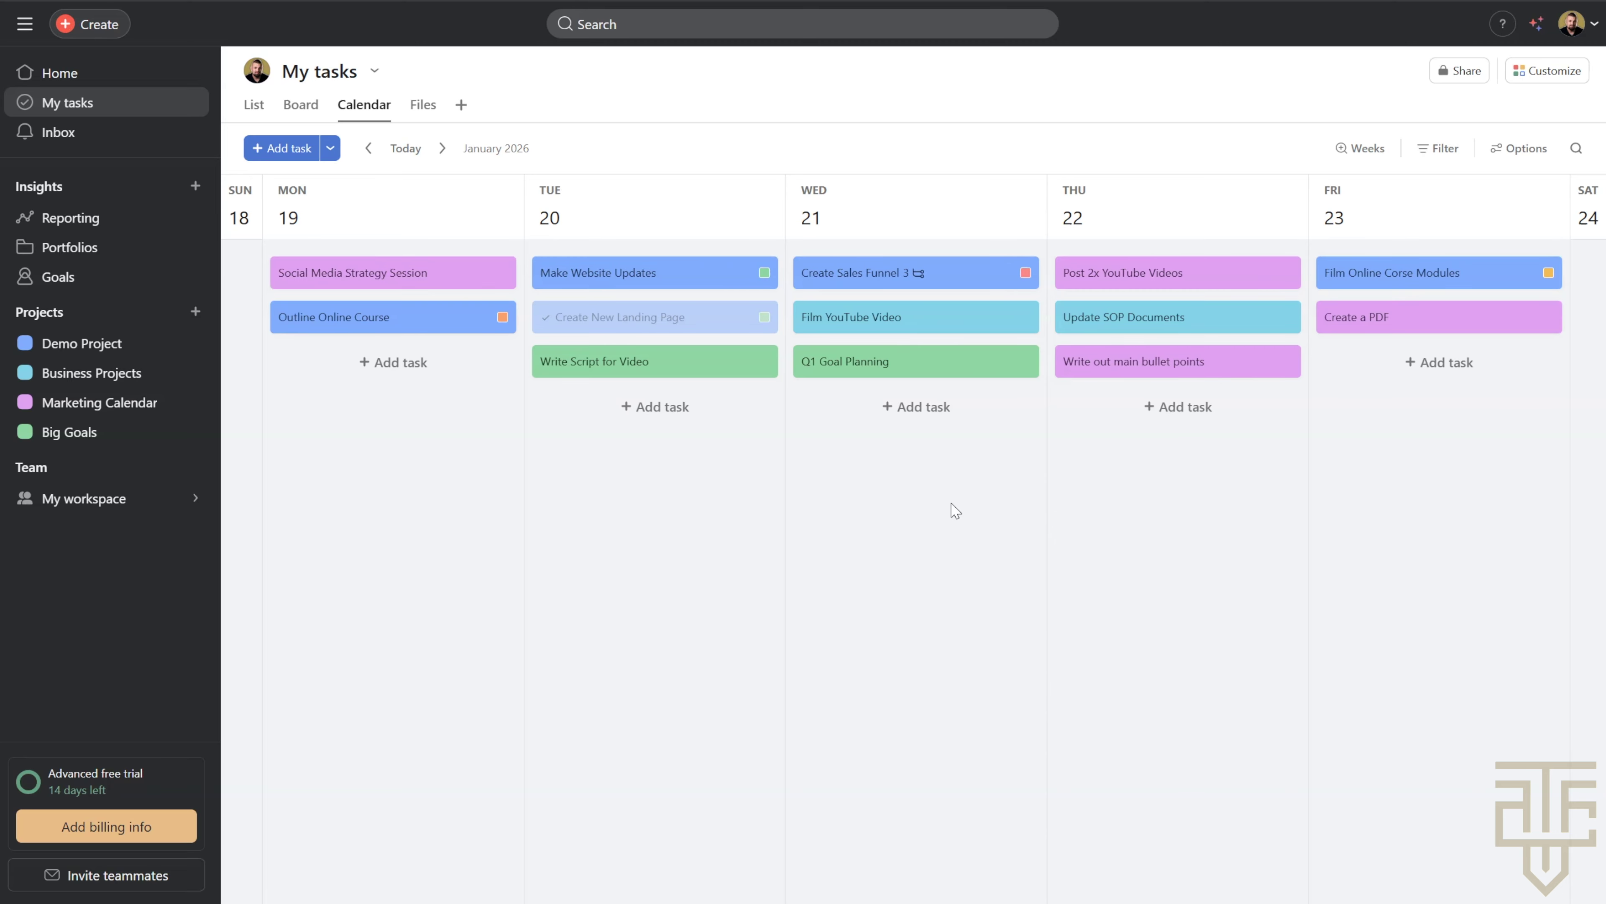
Add the Make Website Updates task from Demo Project to Business Projects as well
left_click(123, 103)
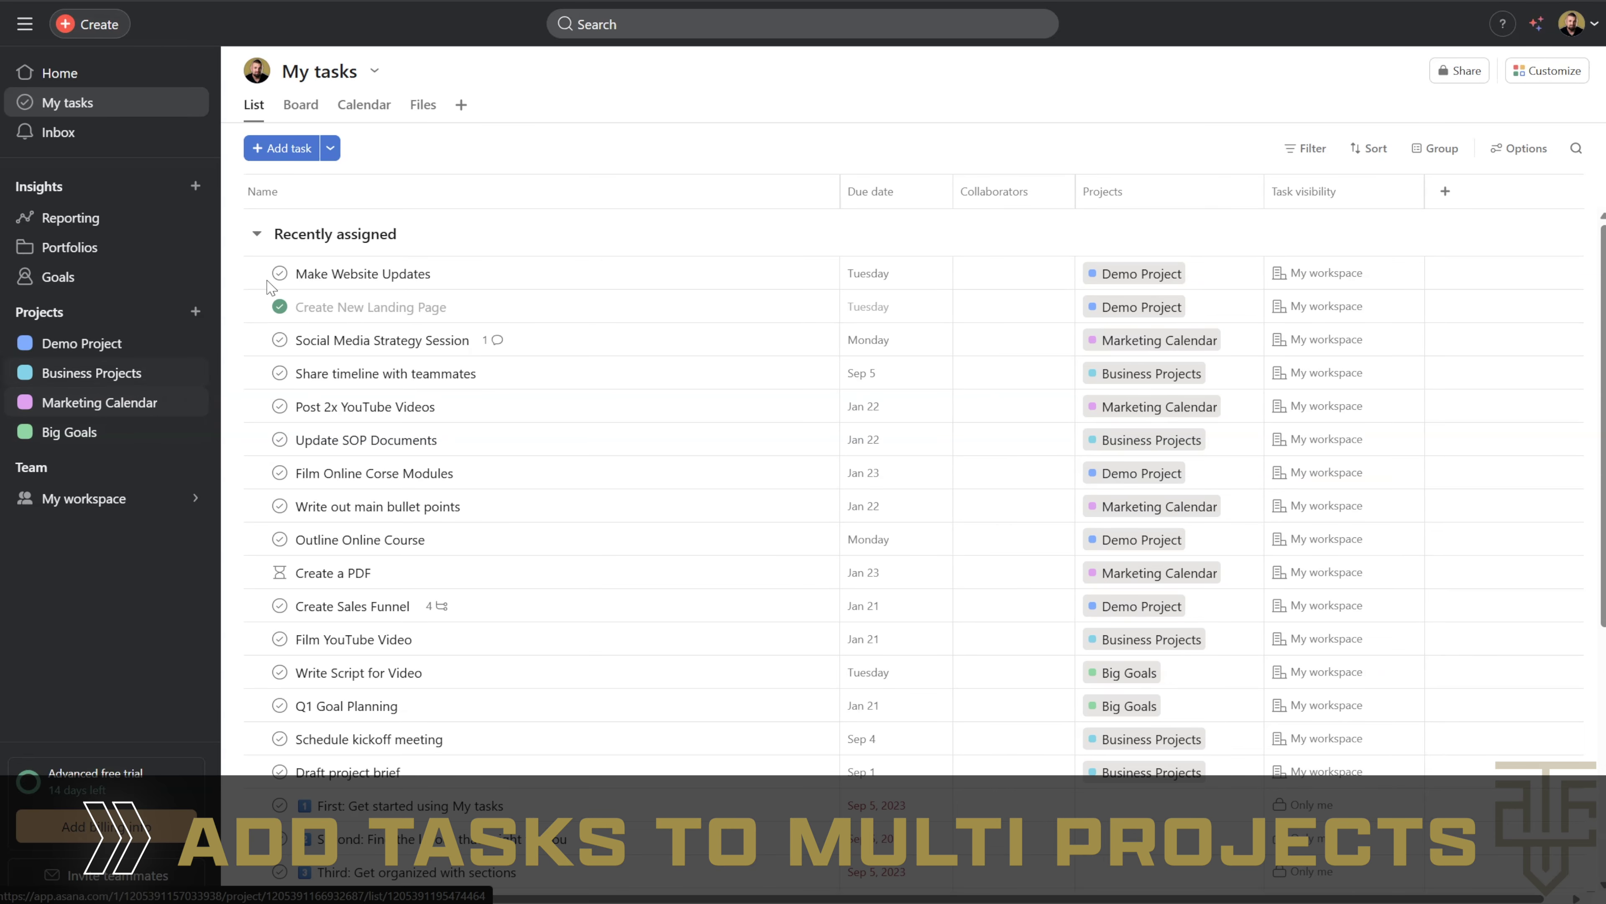
left_click(81, 348)
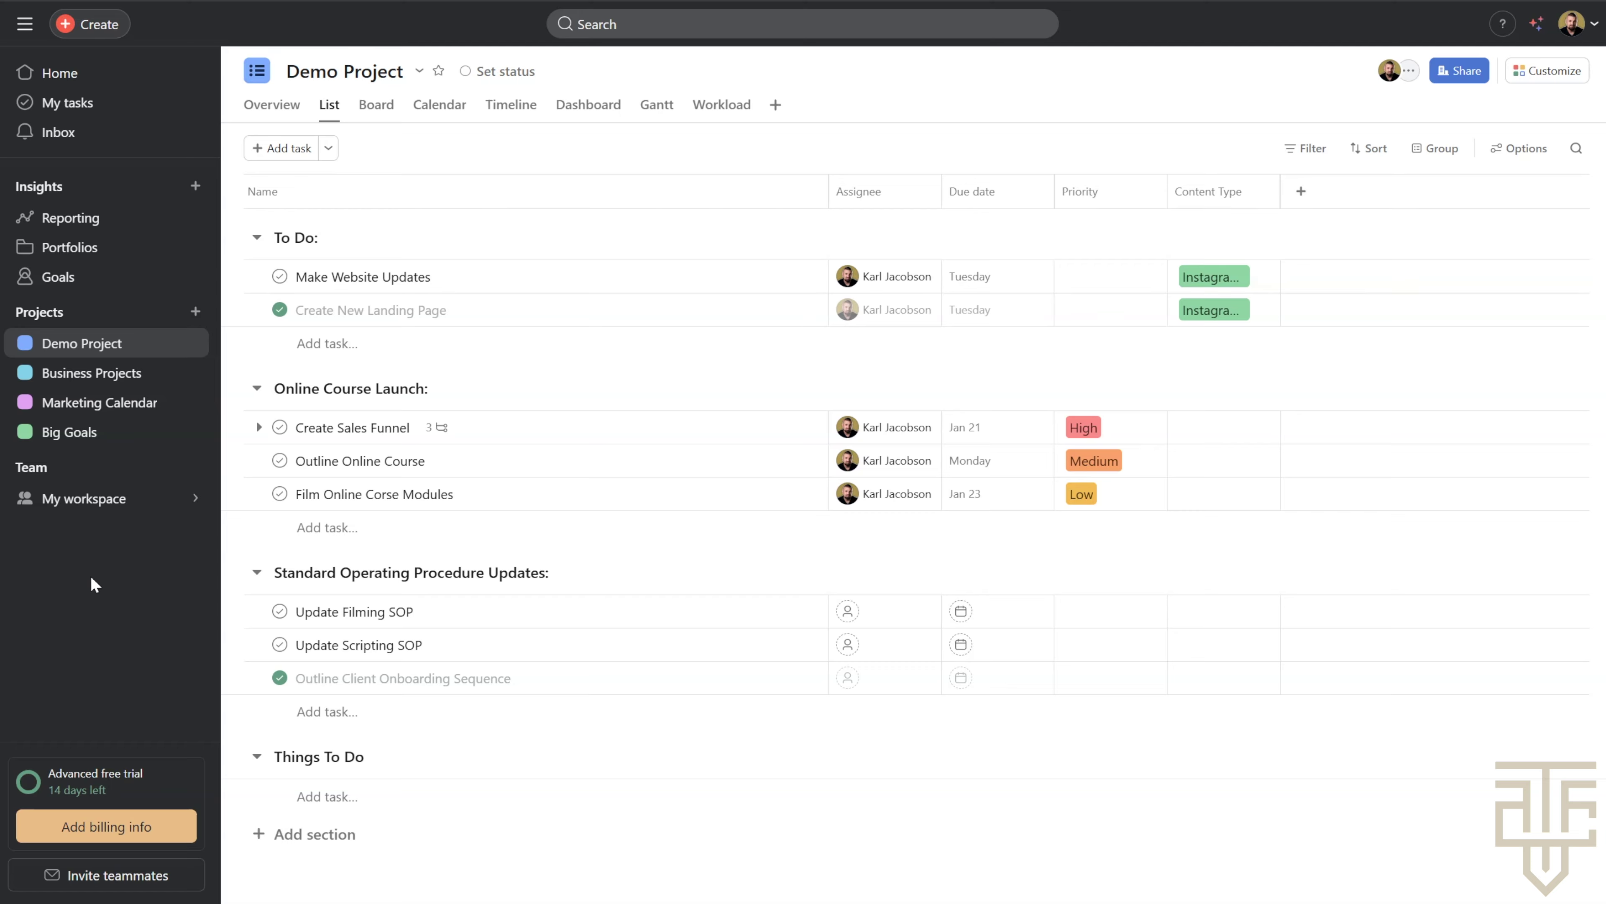
left_click(571, 280)
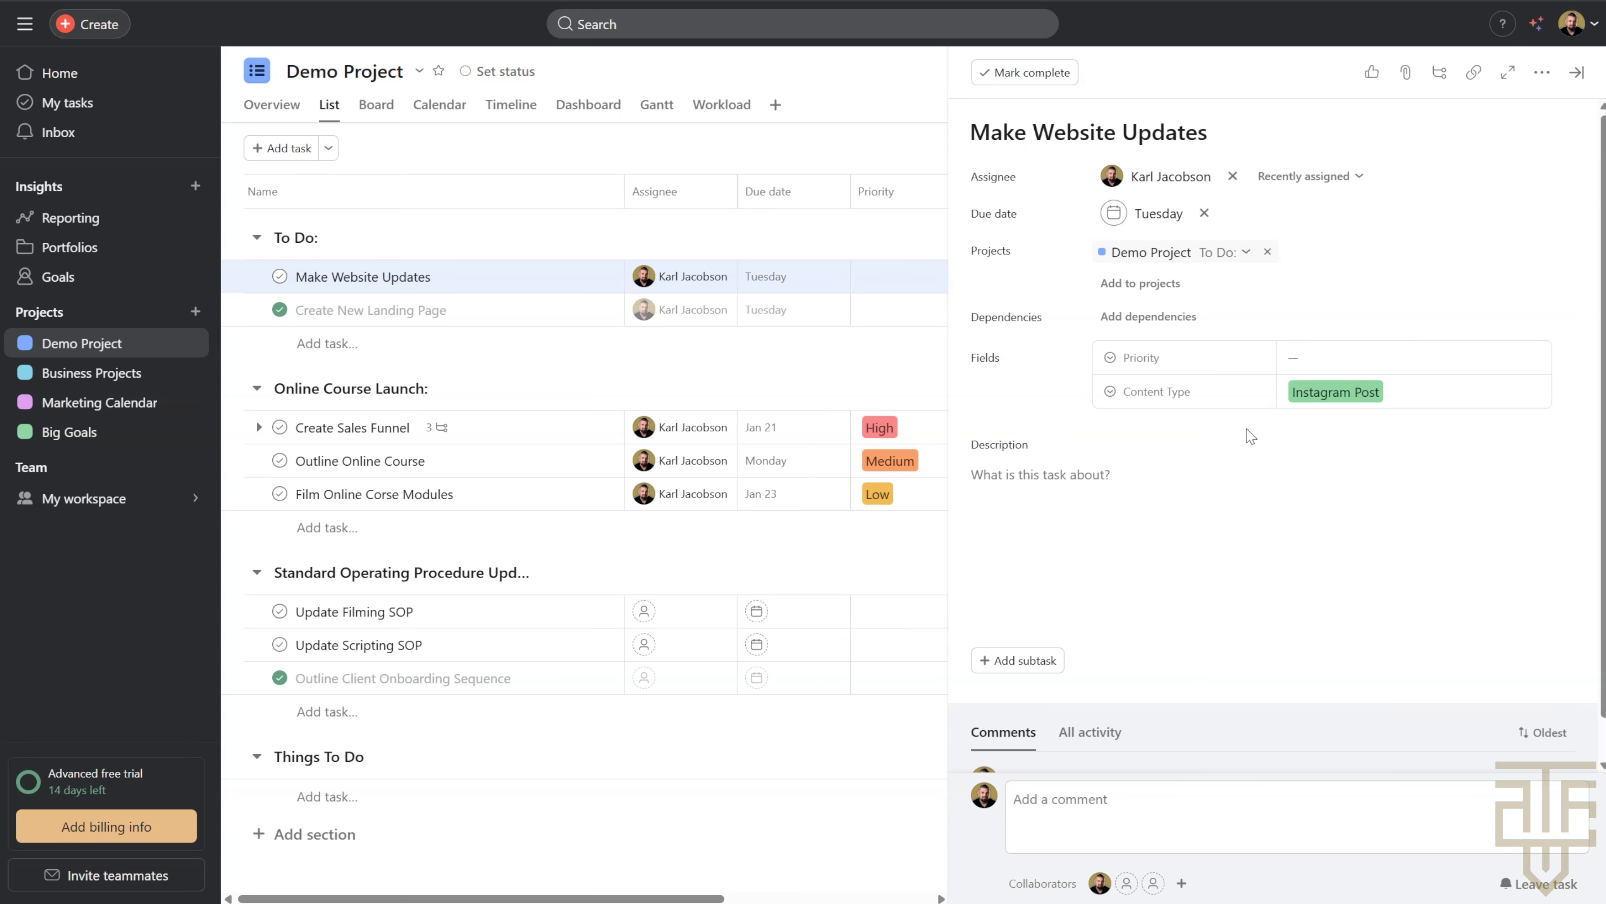
left_click(1542, 73)
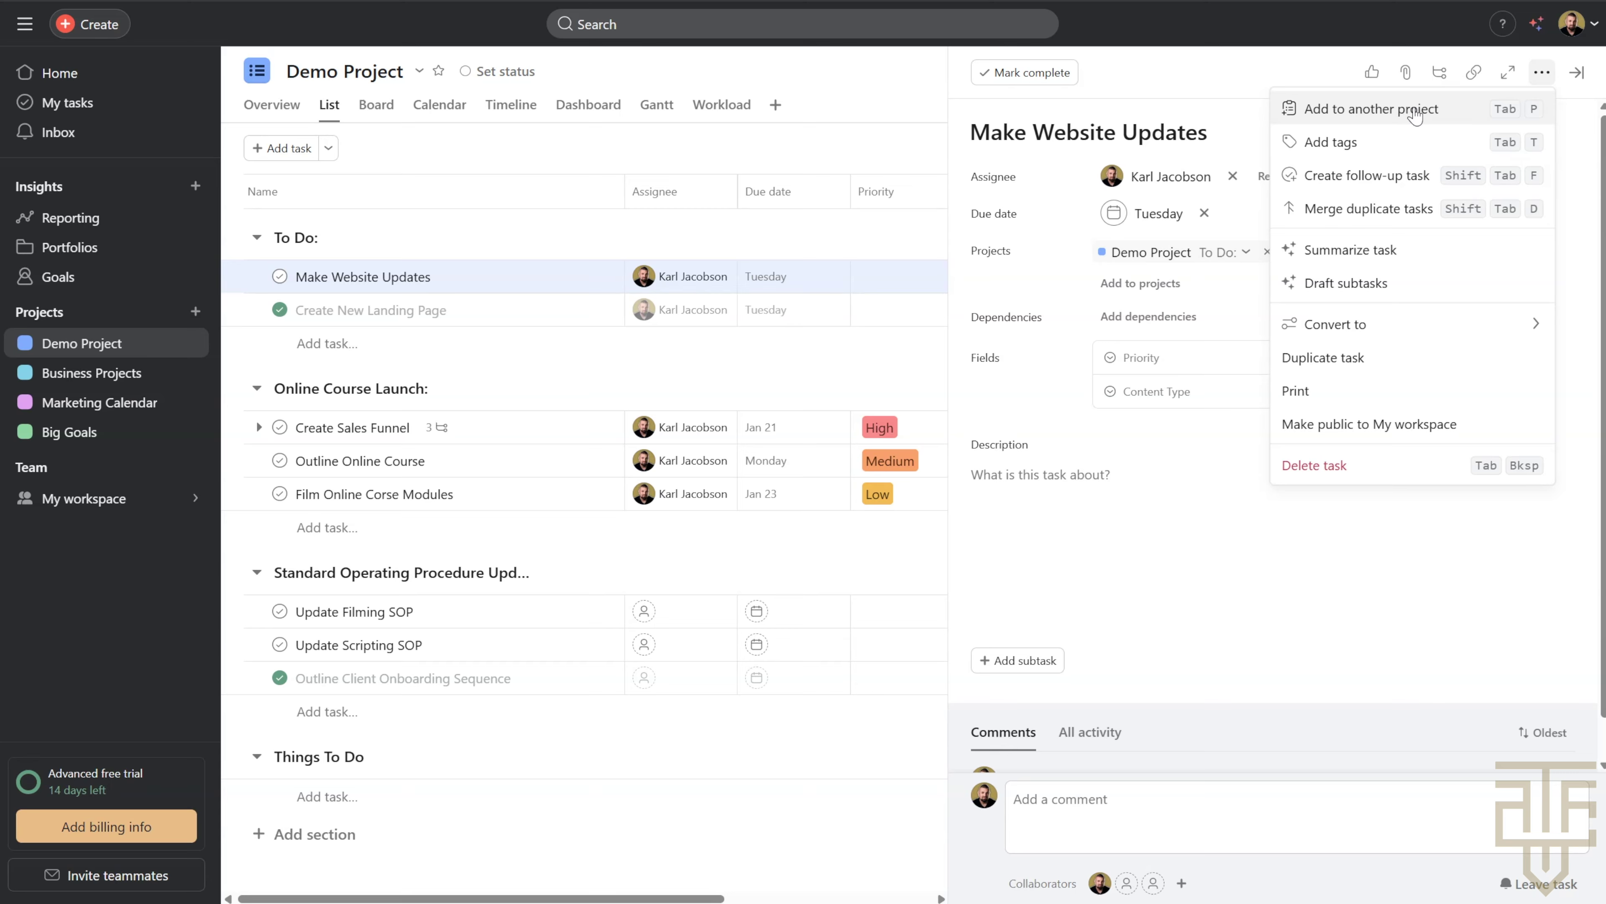
left_click(1190, 557)
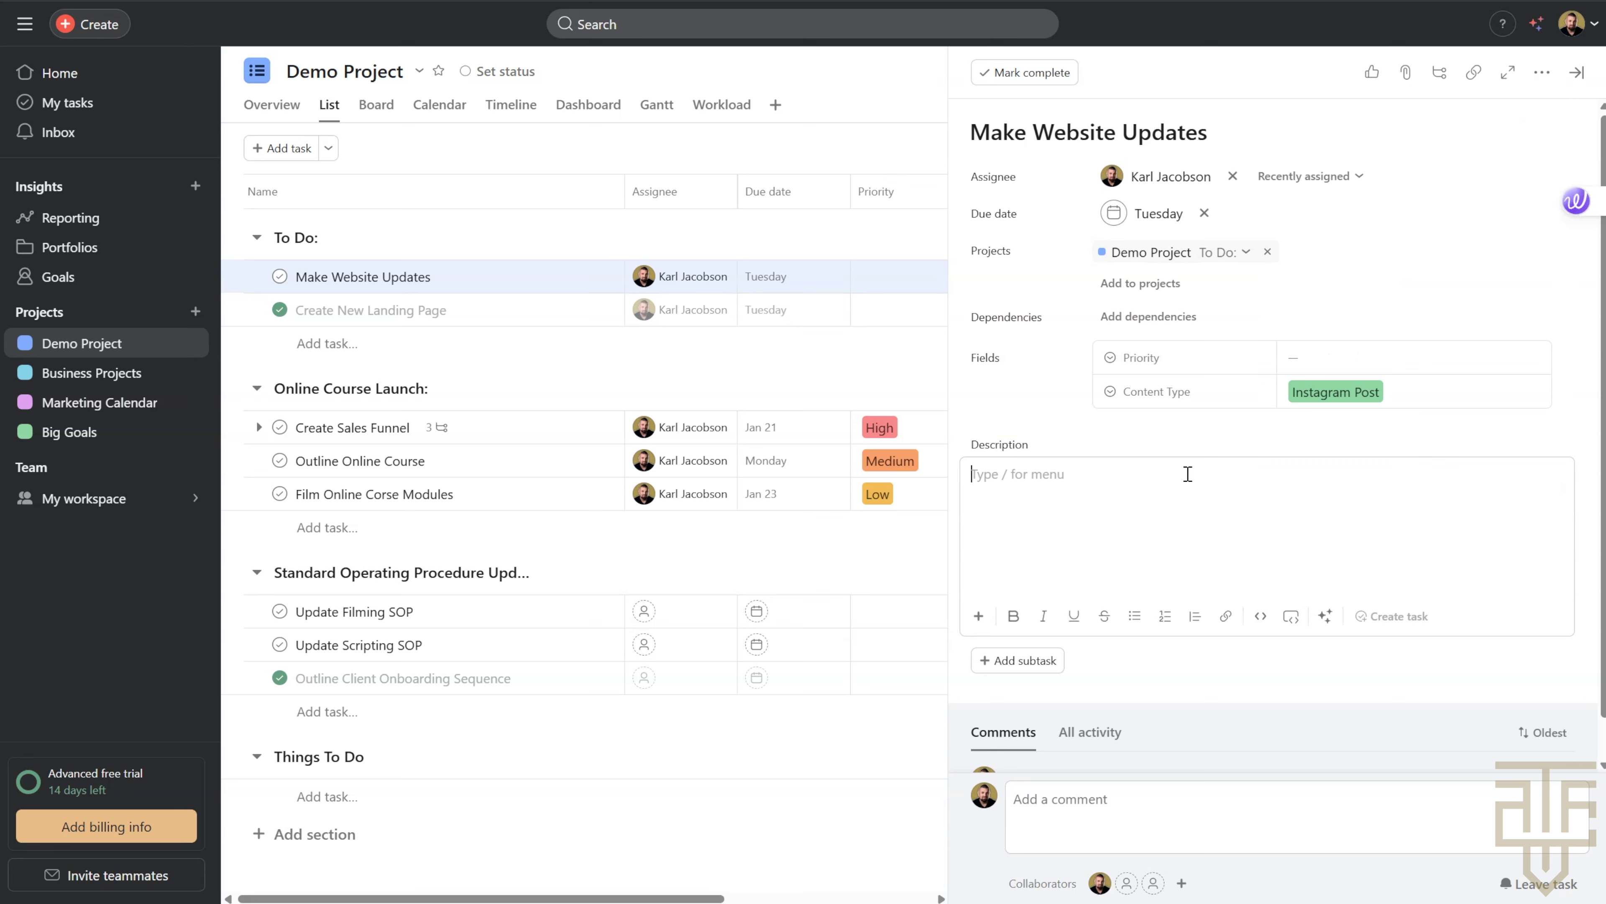
left_click(1143, 283)
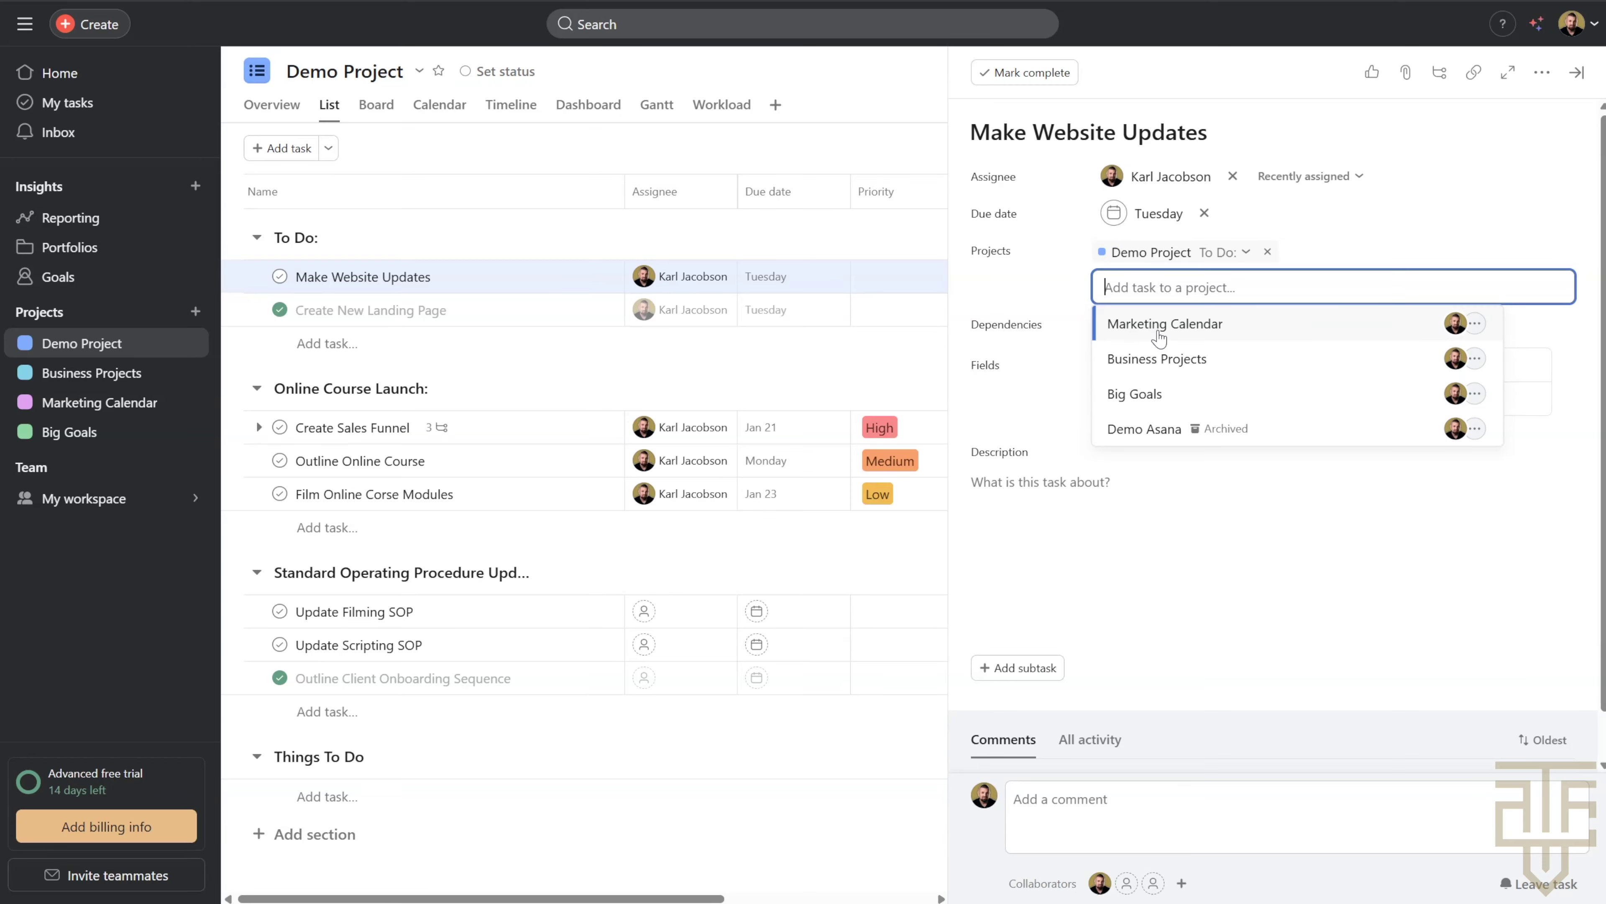
left_click(1160, 359)
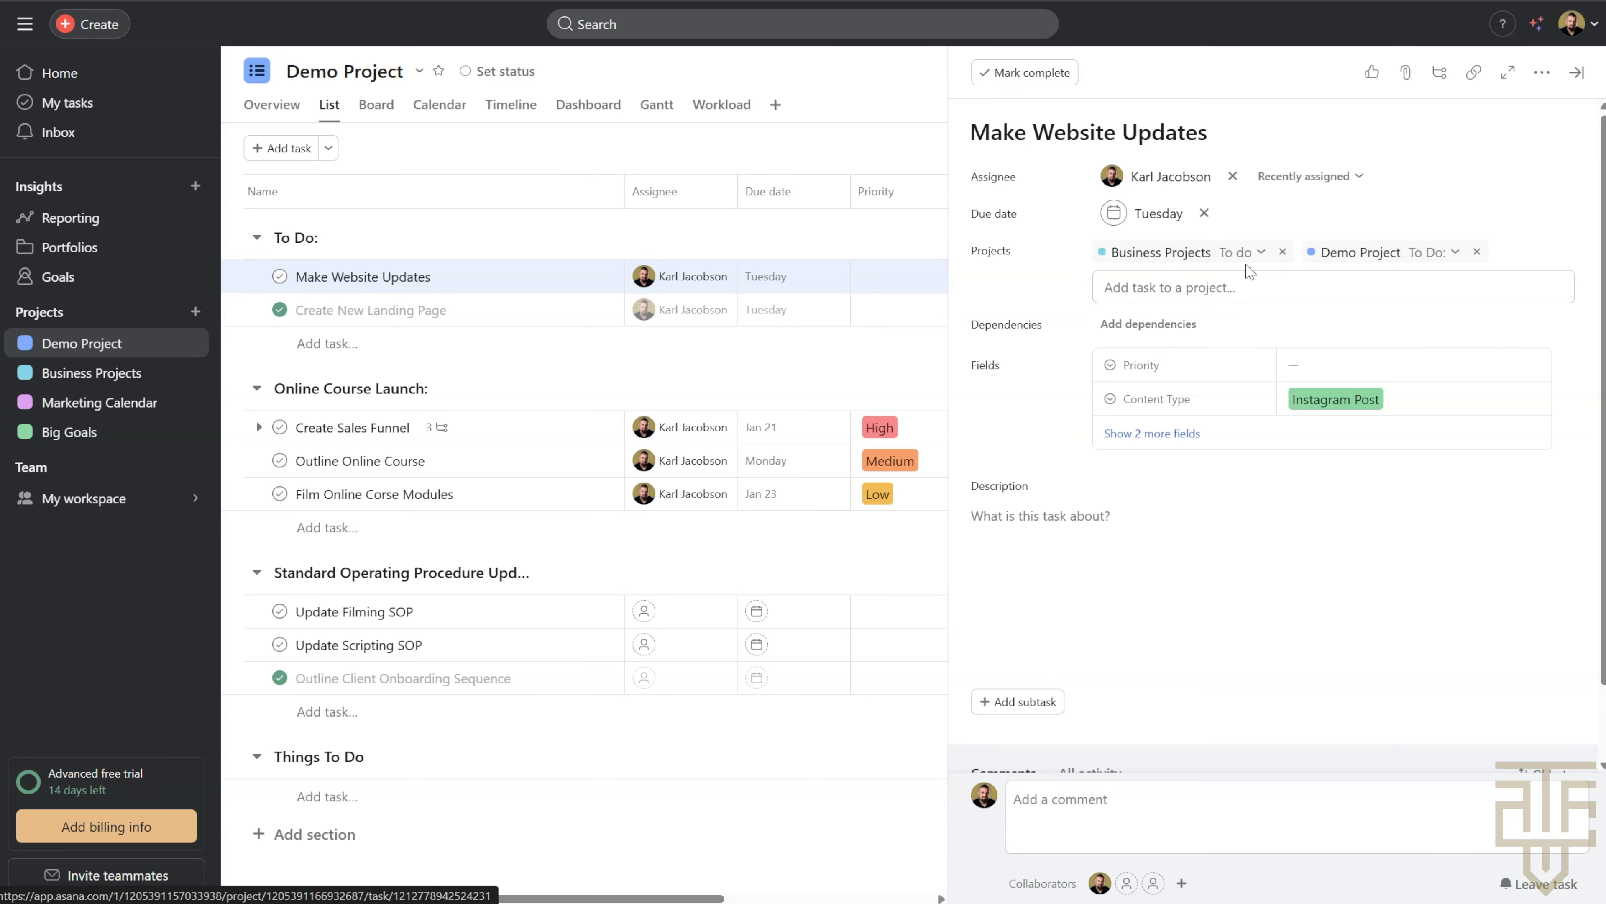
Move Make Website Updates to Demo Project's Online Course Launch section and close the task details
left_click(1455, 251)
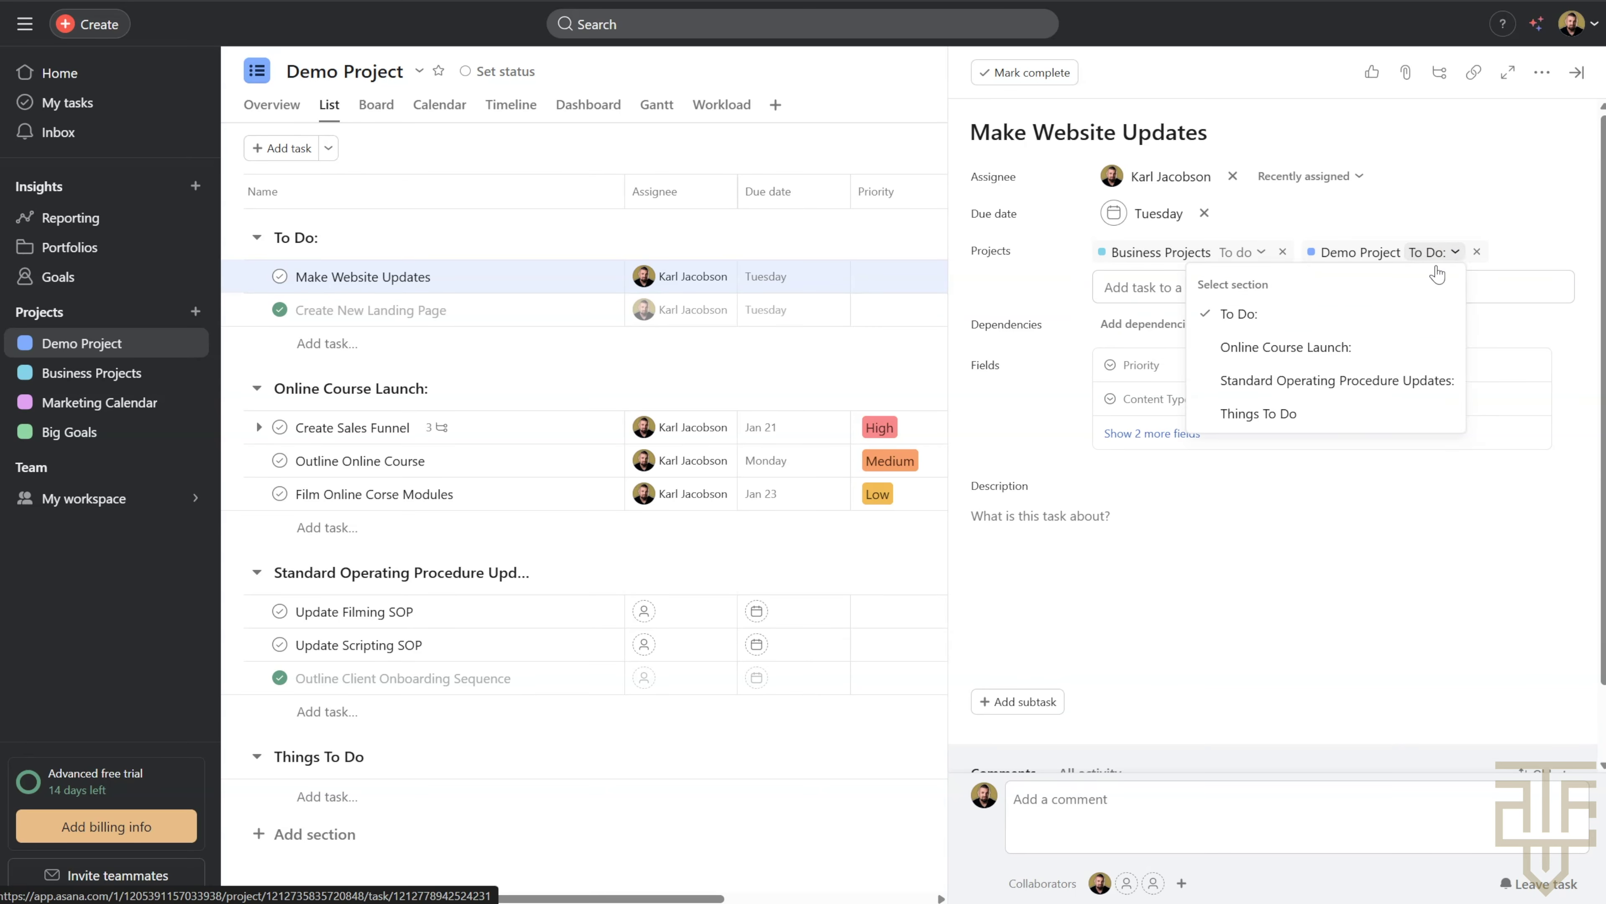
left_click(1310, 348)
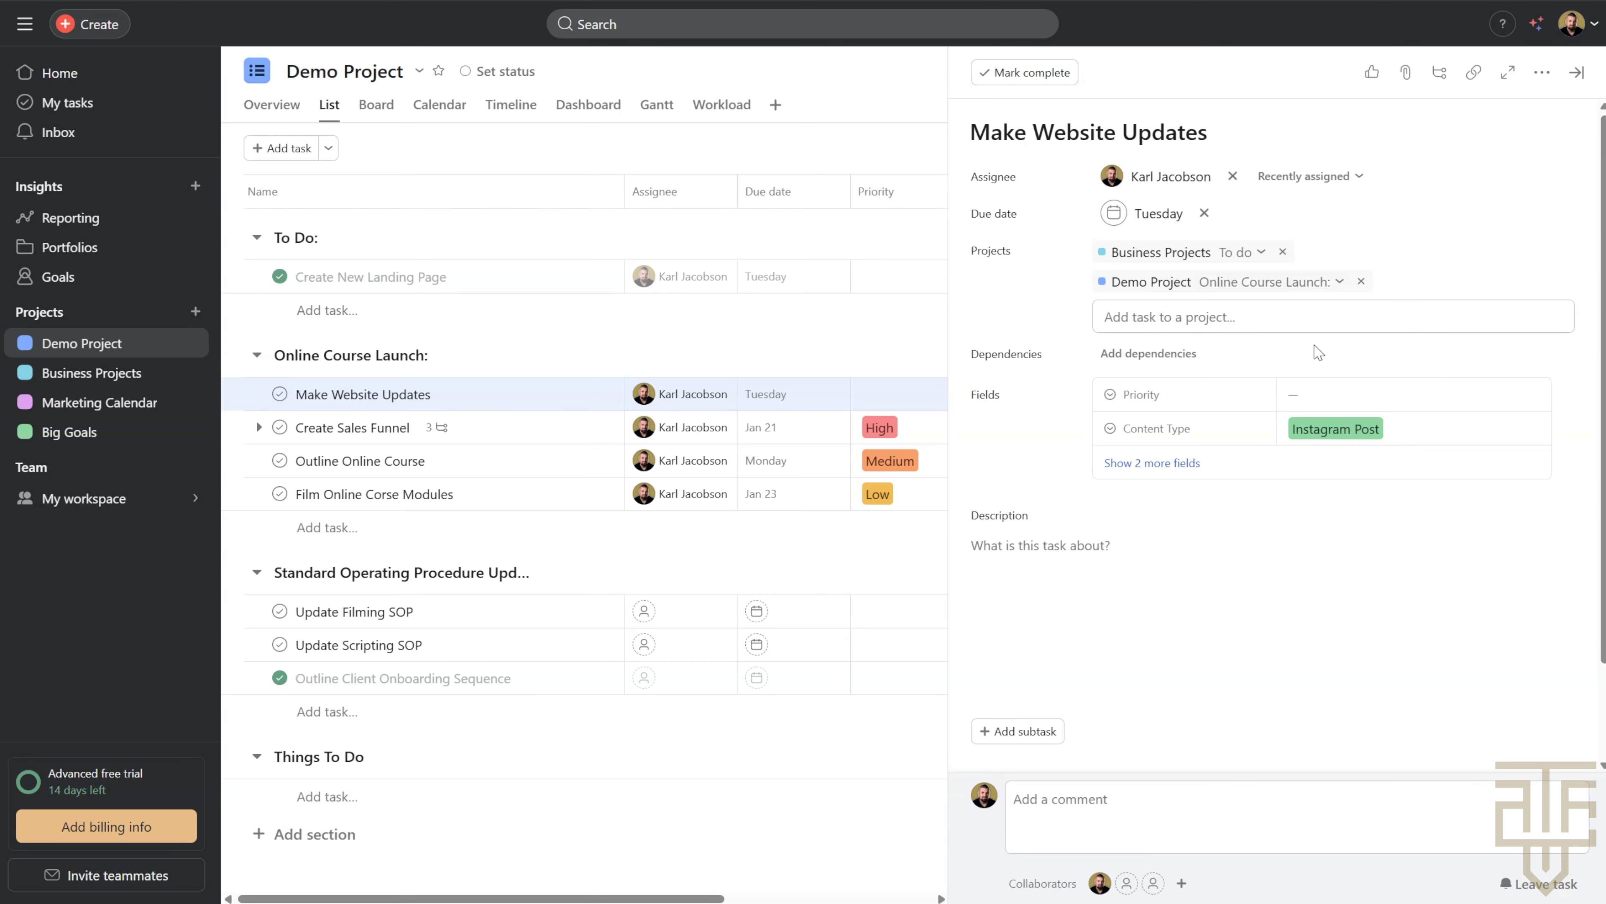
left_click(1139, 316)
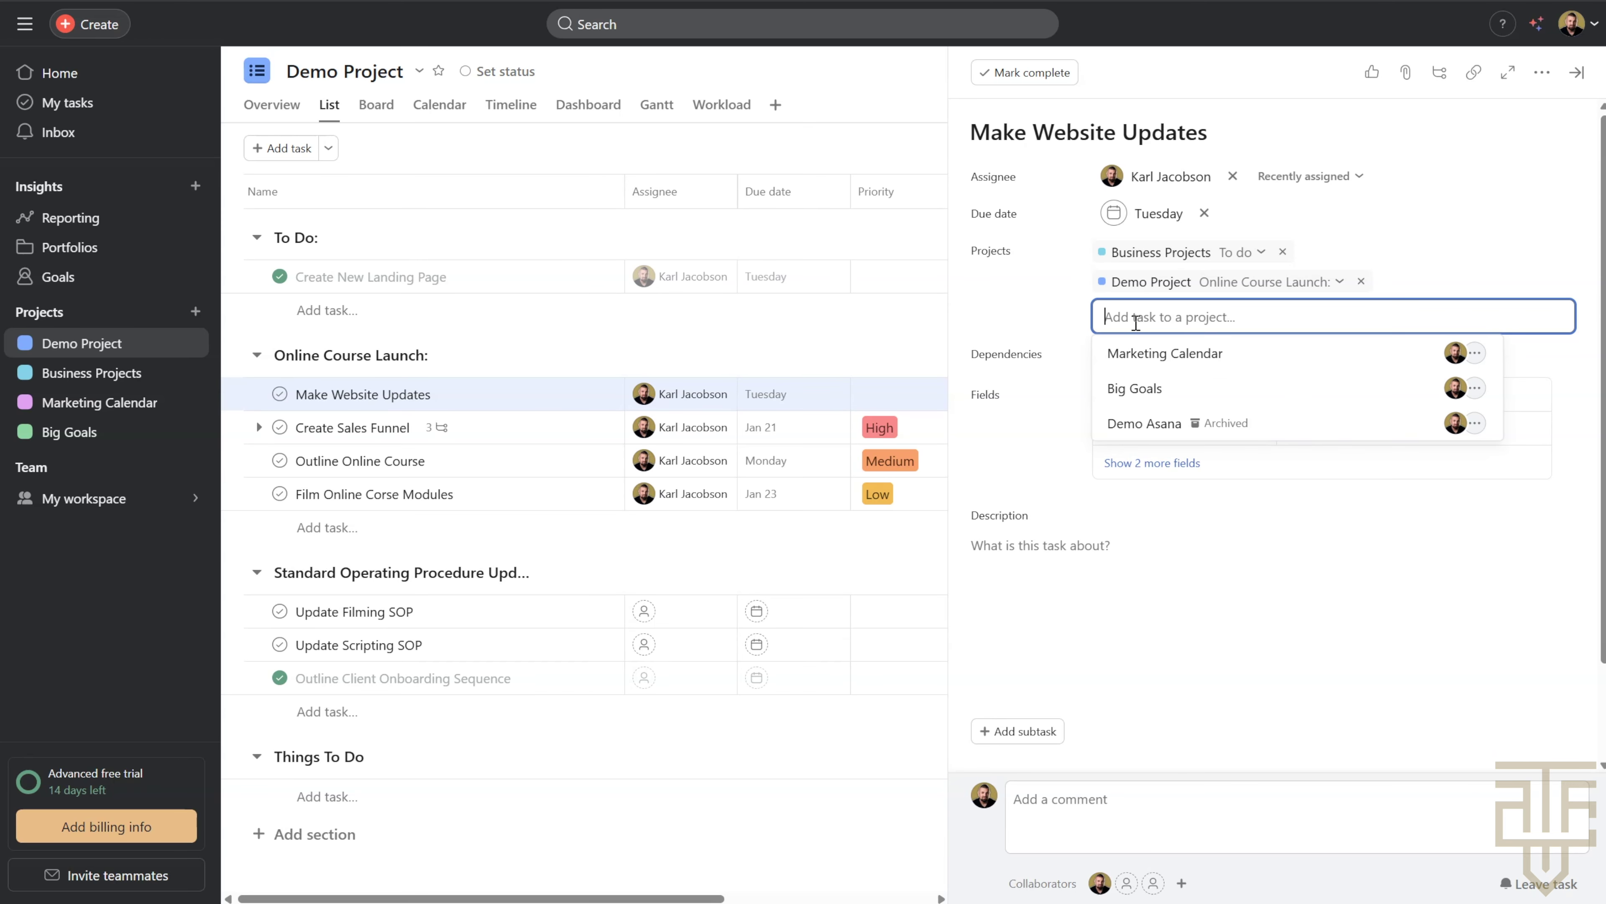
left_click(1069, 303)
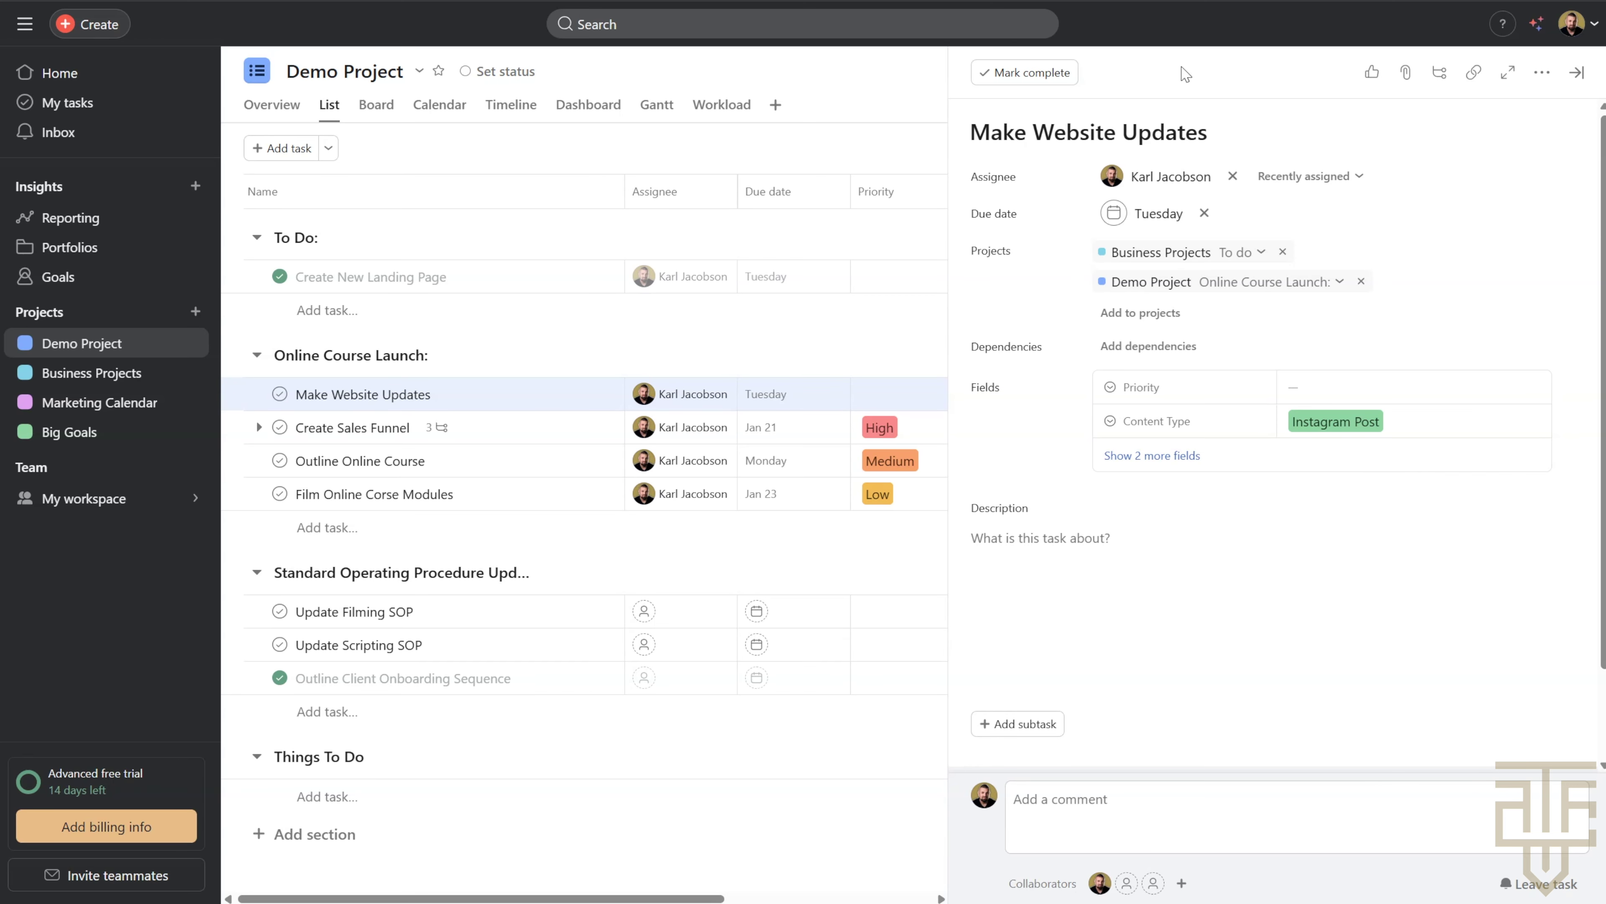
left_click(1577, 72)
Add all four tasks in the Online Course Launch section to Business Projects together
left_click_drag(656, 416, 616, 459)
left_click(608, 500, "shift")
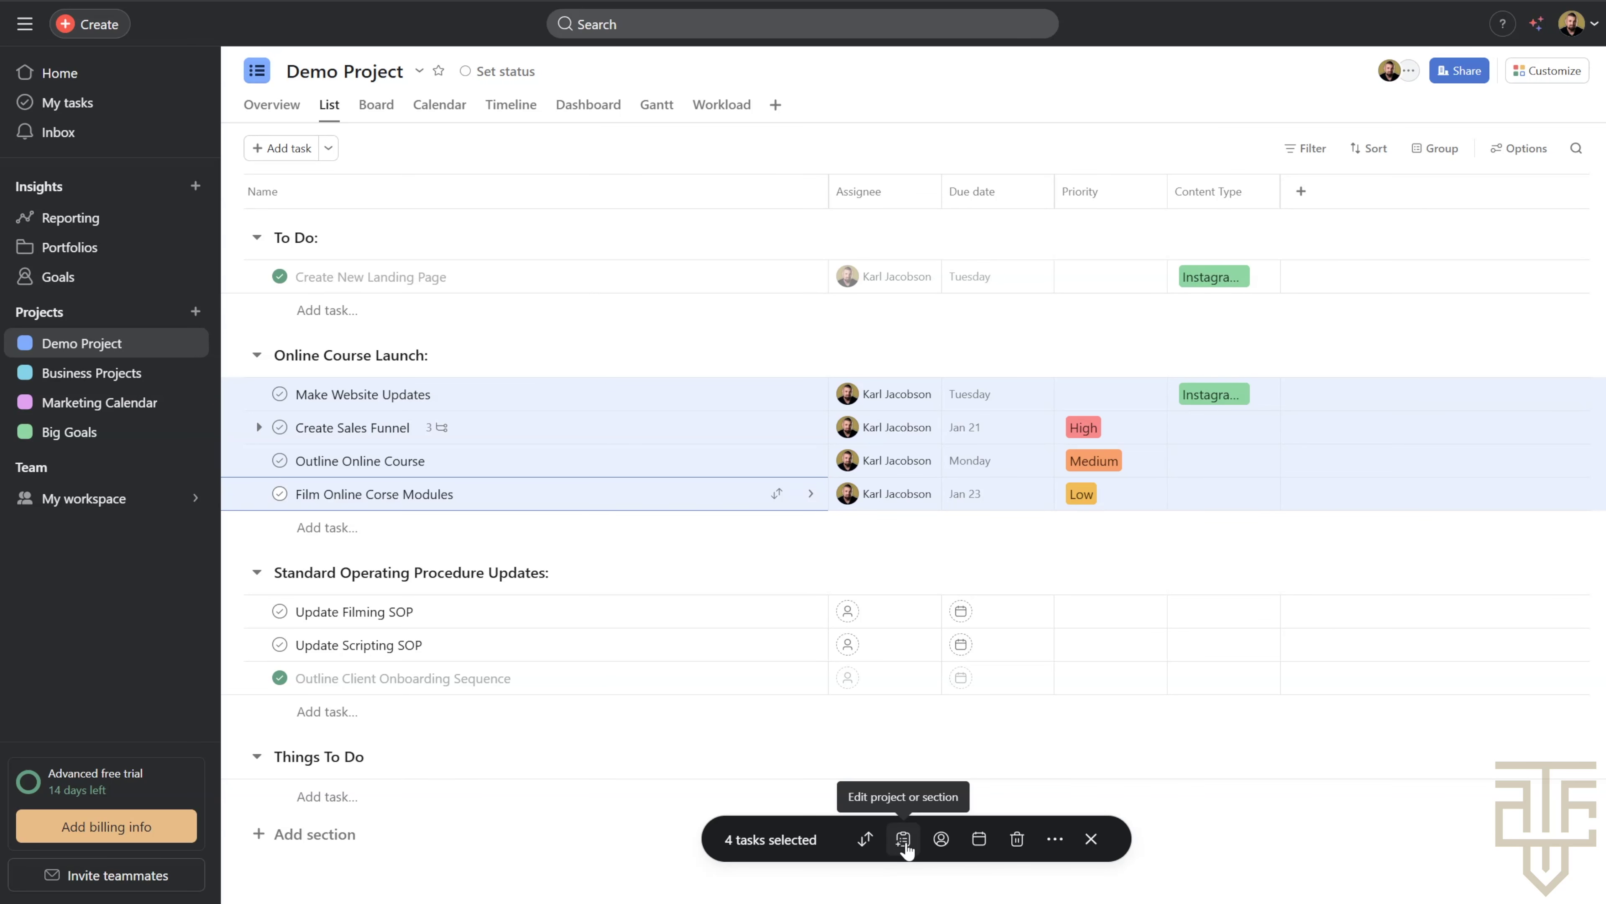
left_click(903, 842)
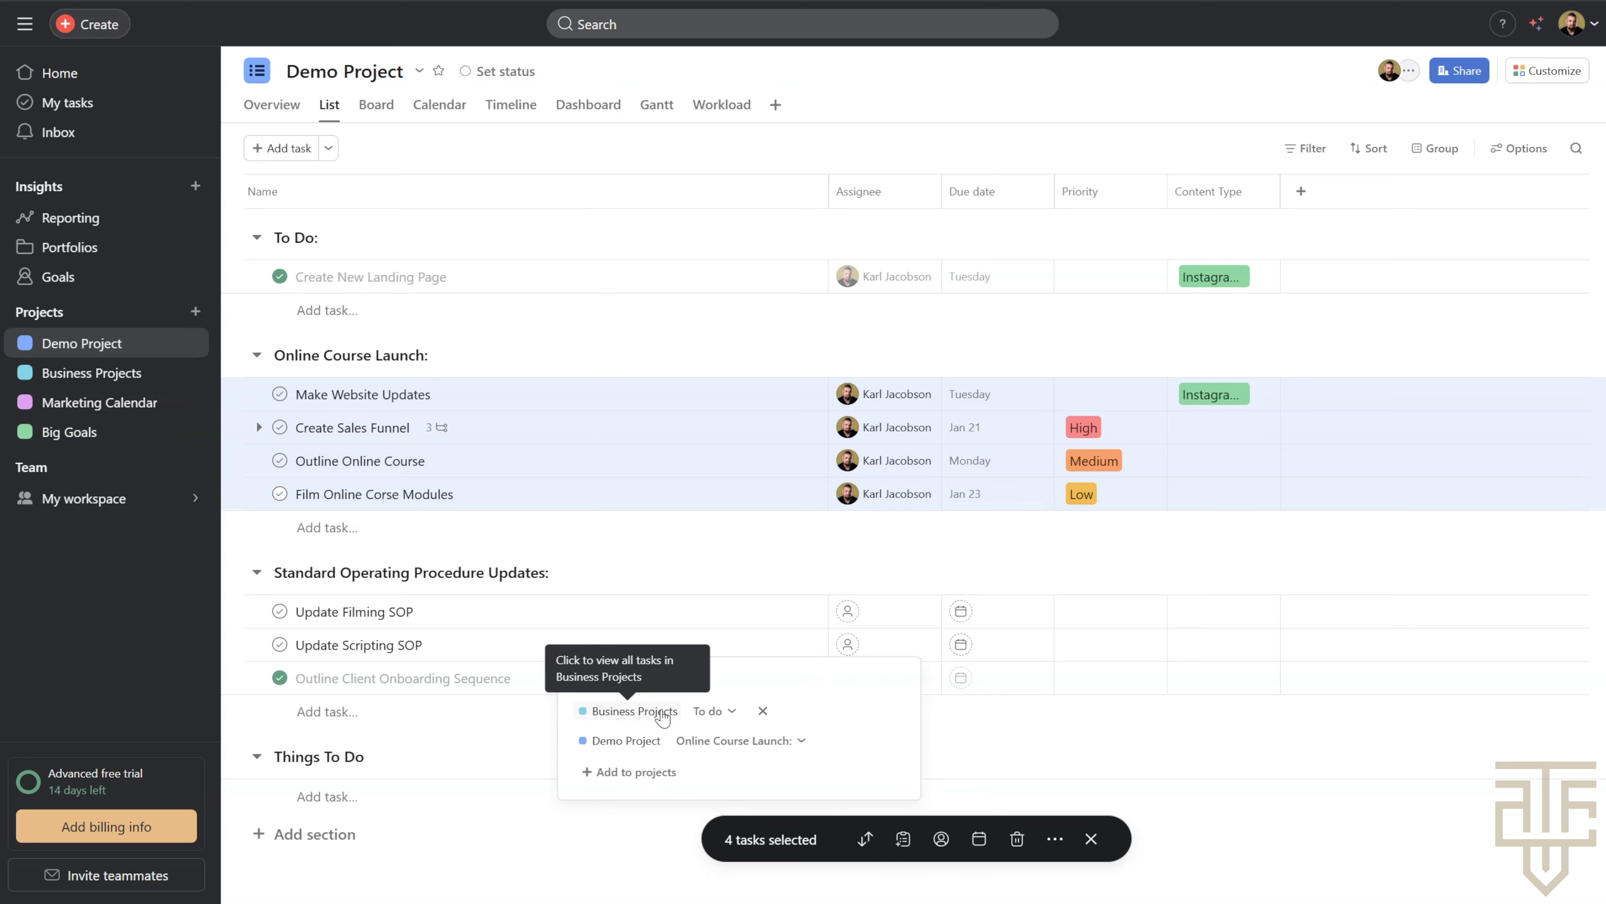
left_click(638, 773)
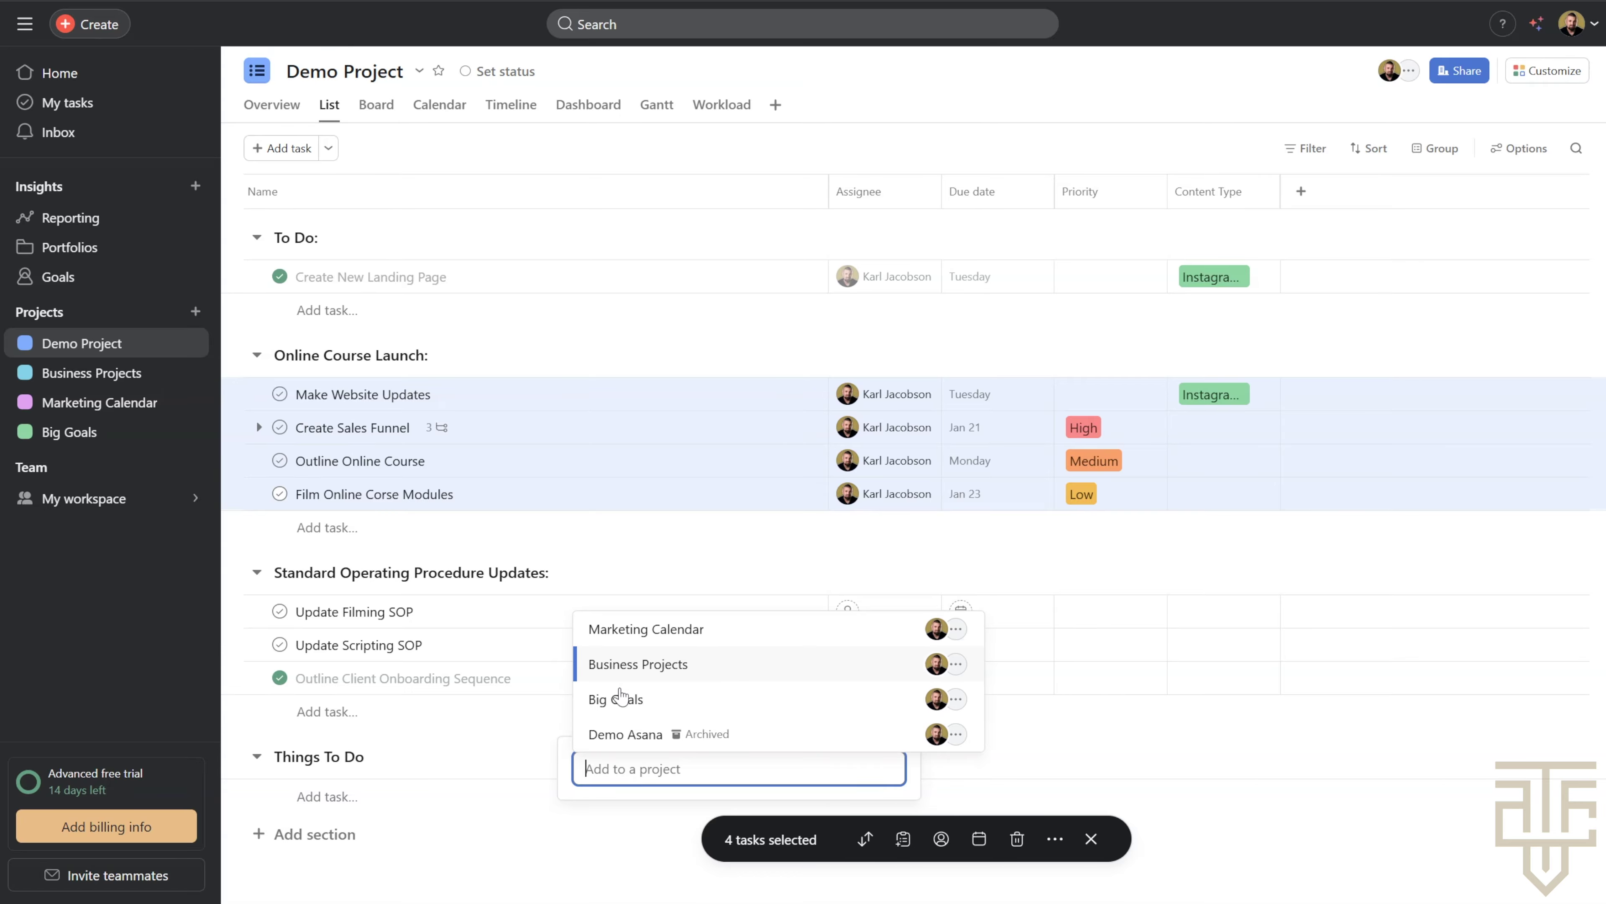
left_click(659, 681)
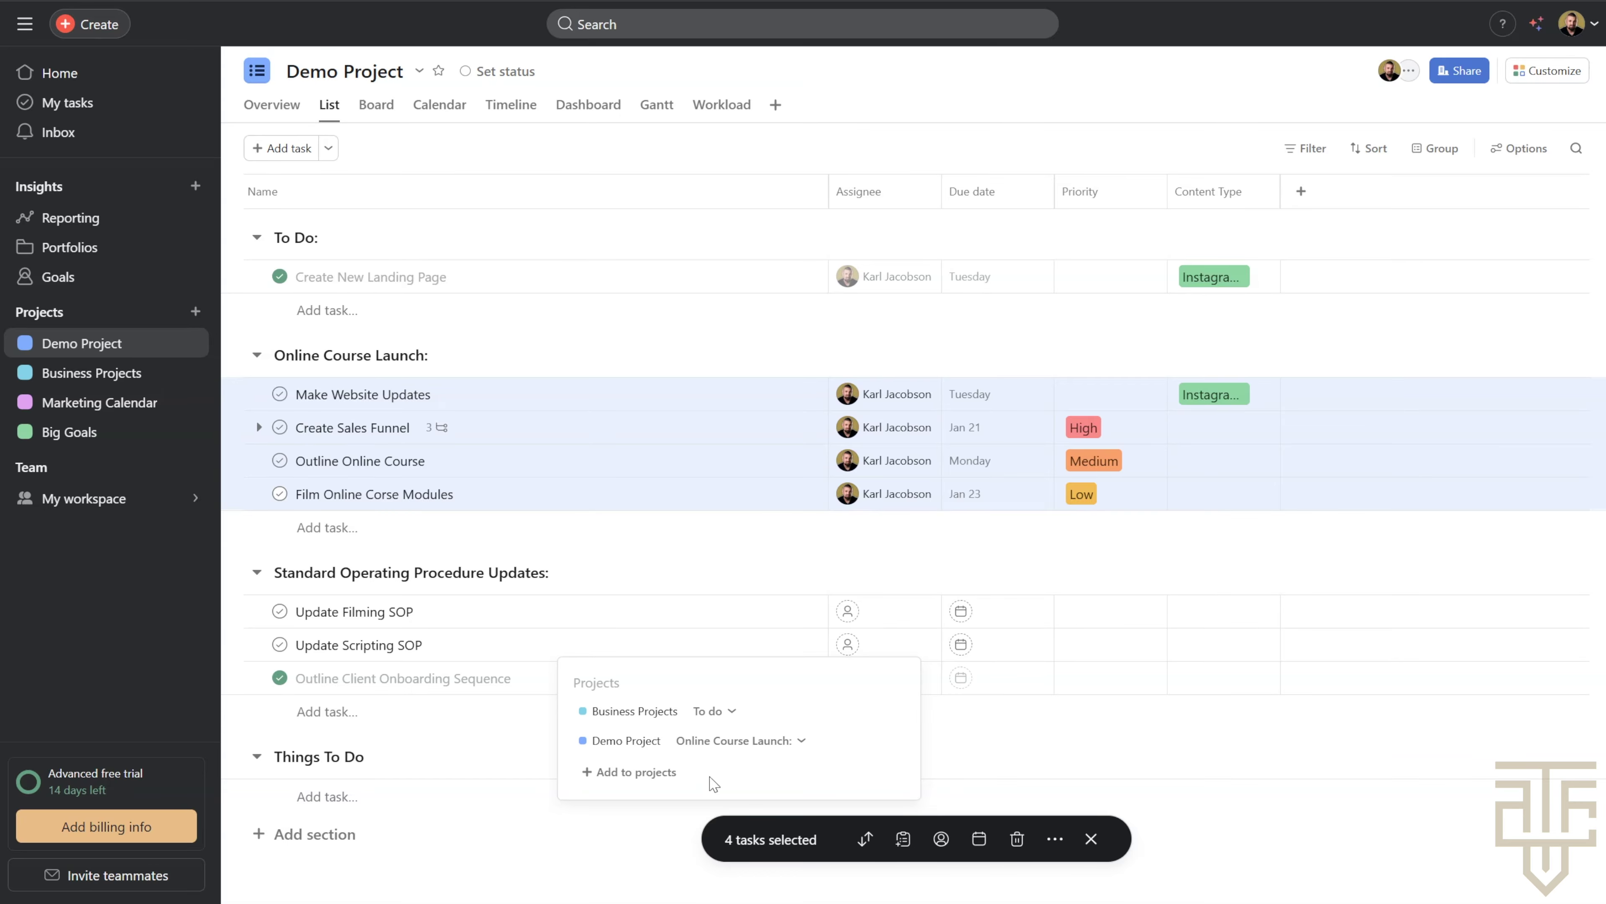
Move the four selected tasks to Demo Project's Standard Operating Procedure Updates section and clear the selection
left_click(802, 742)
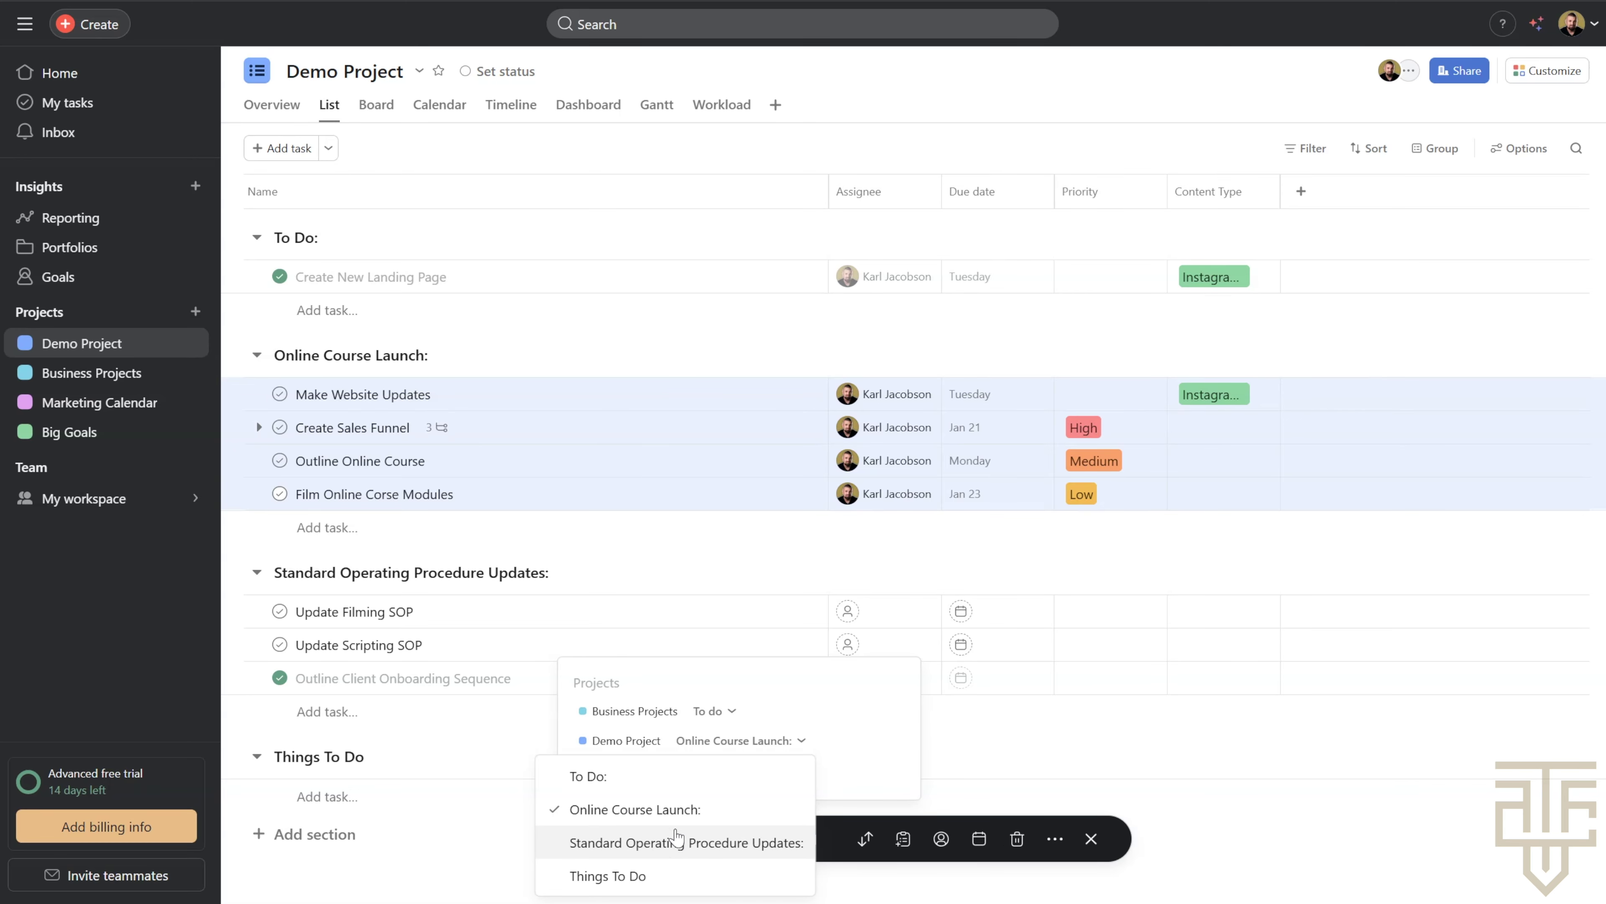
left_click(679, 845)
left_click(1091, 838)
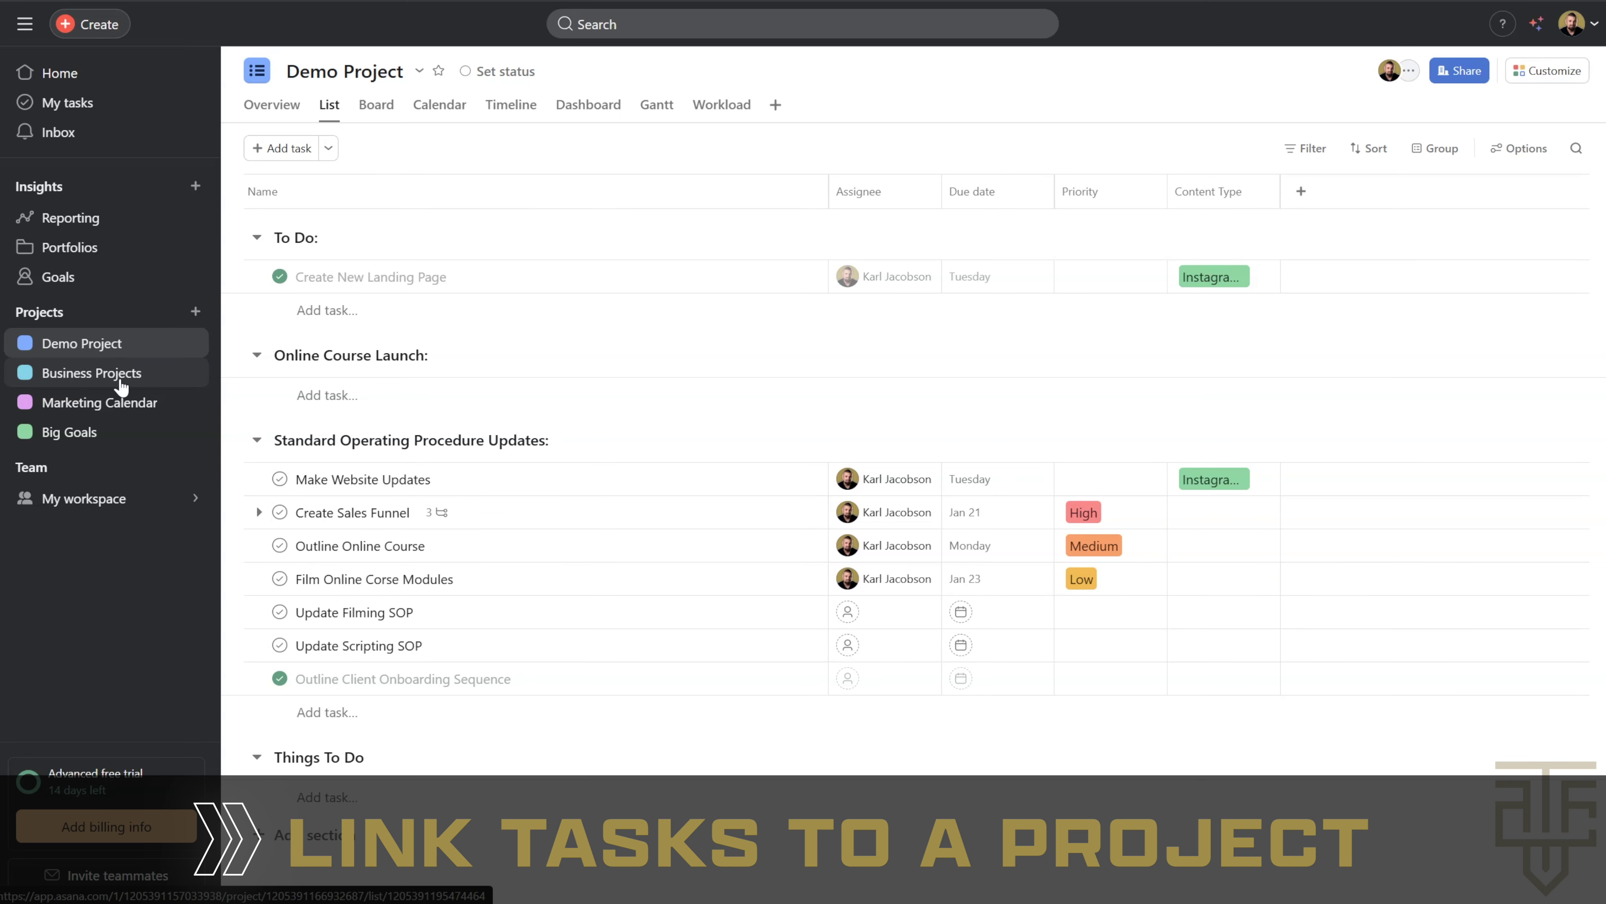
In Marketing Calendar, link the Write out main bullet points task in the description of the Social Media Strategy Session task
left_click(114, 405)
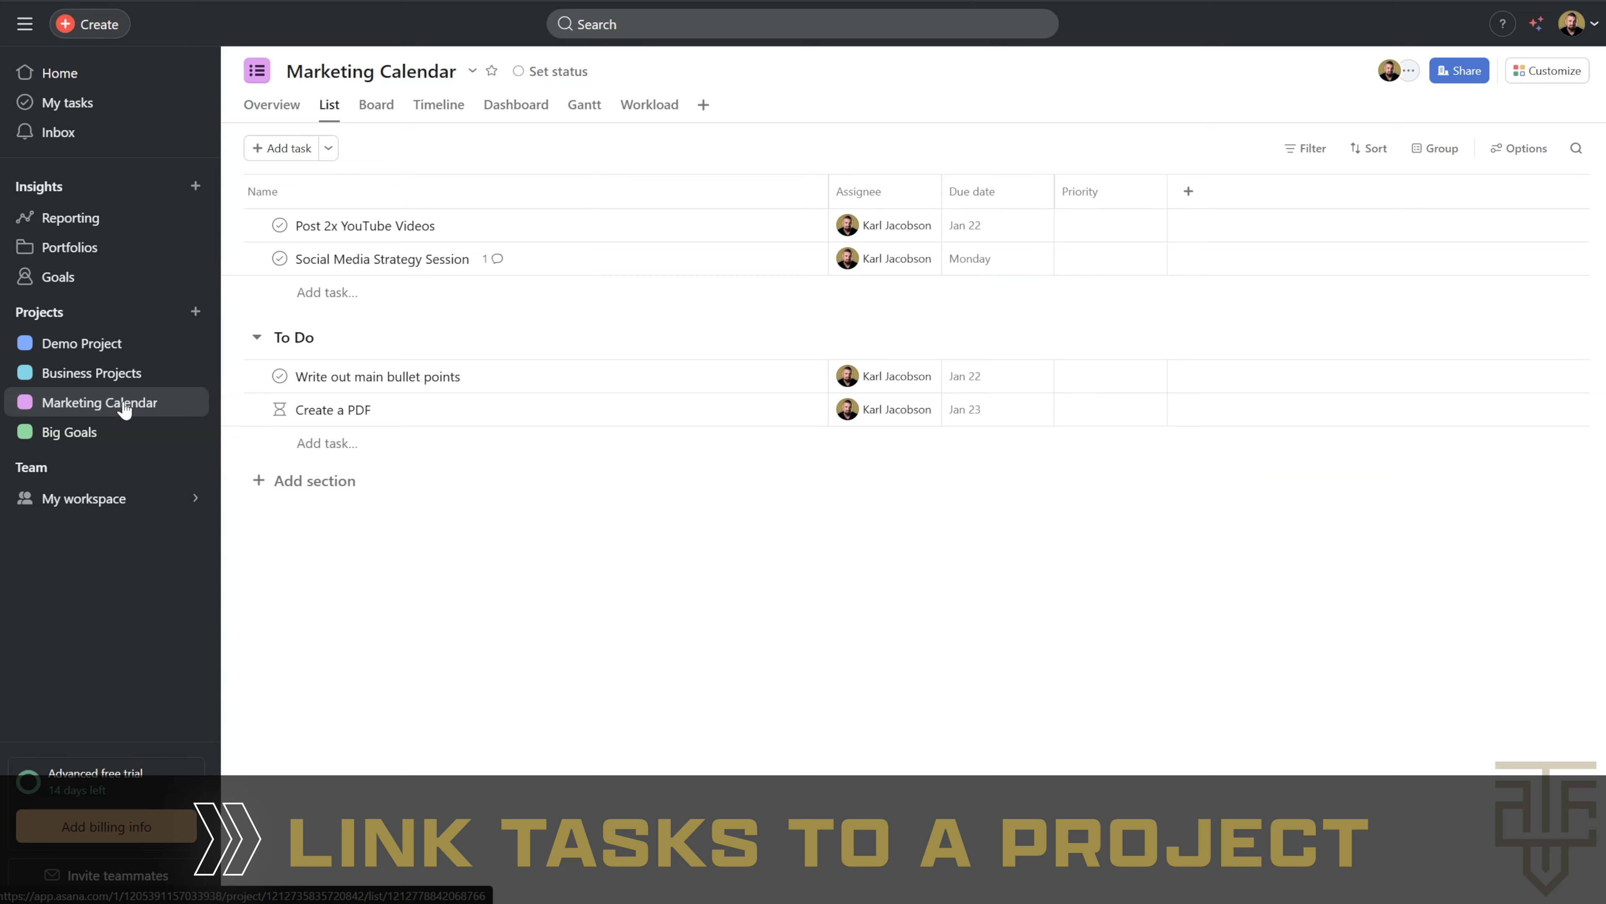
left_click(561, 267)
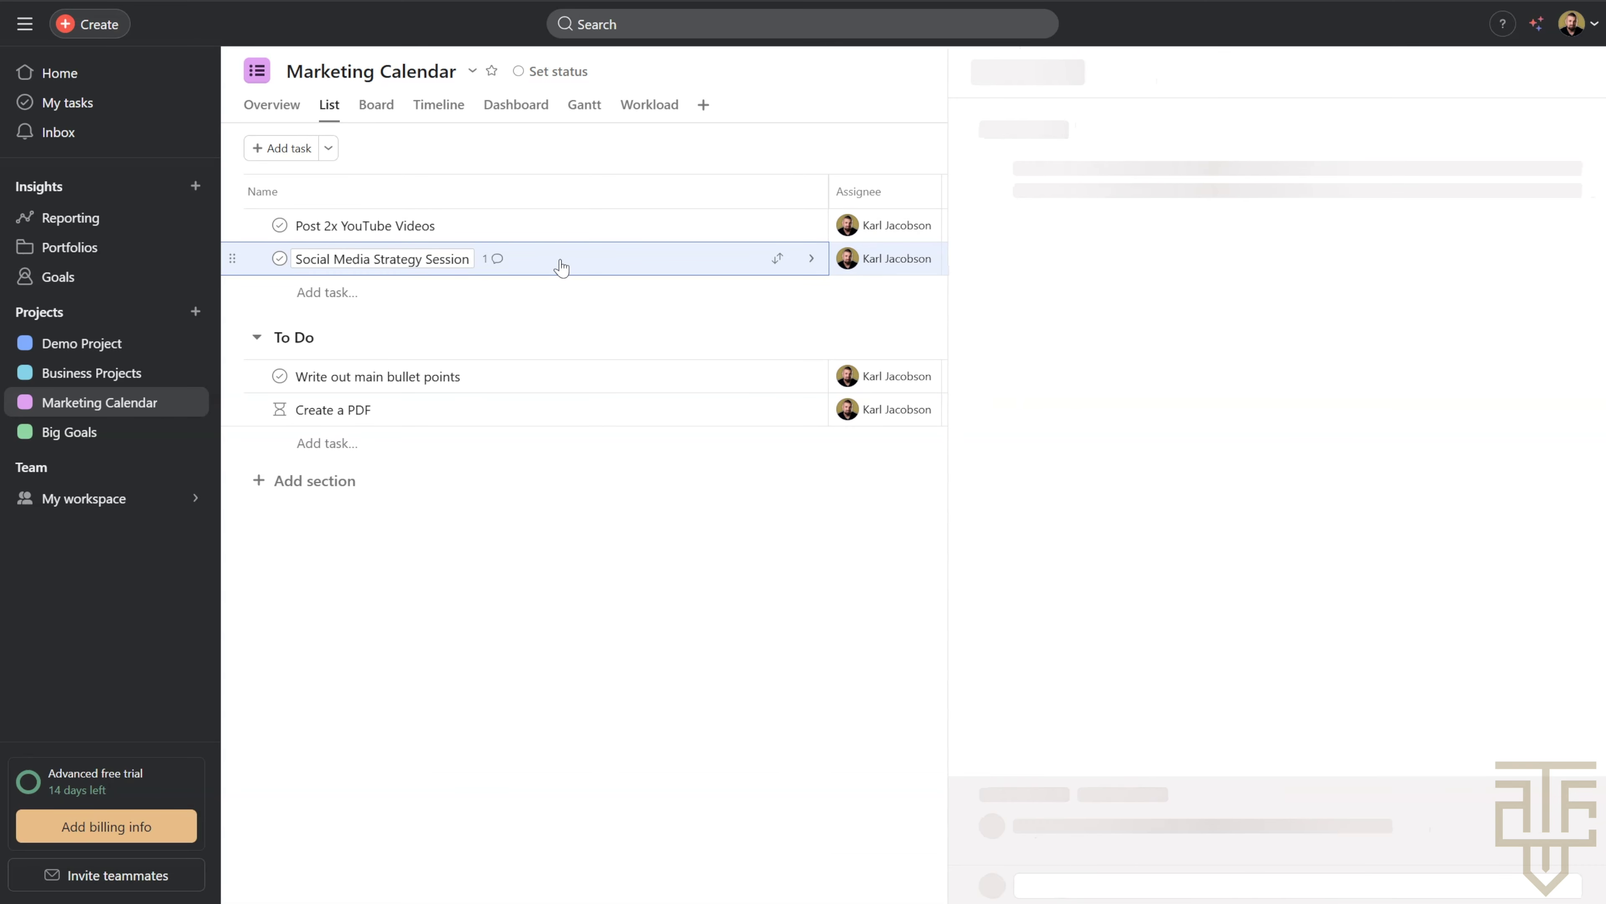
left_click(1019, 439)
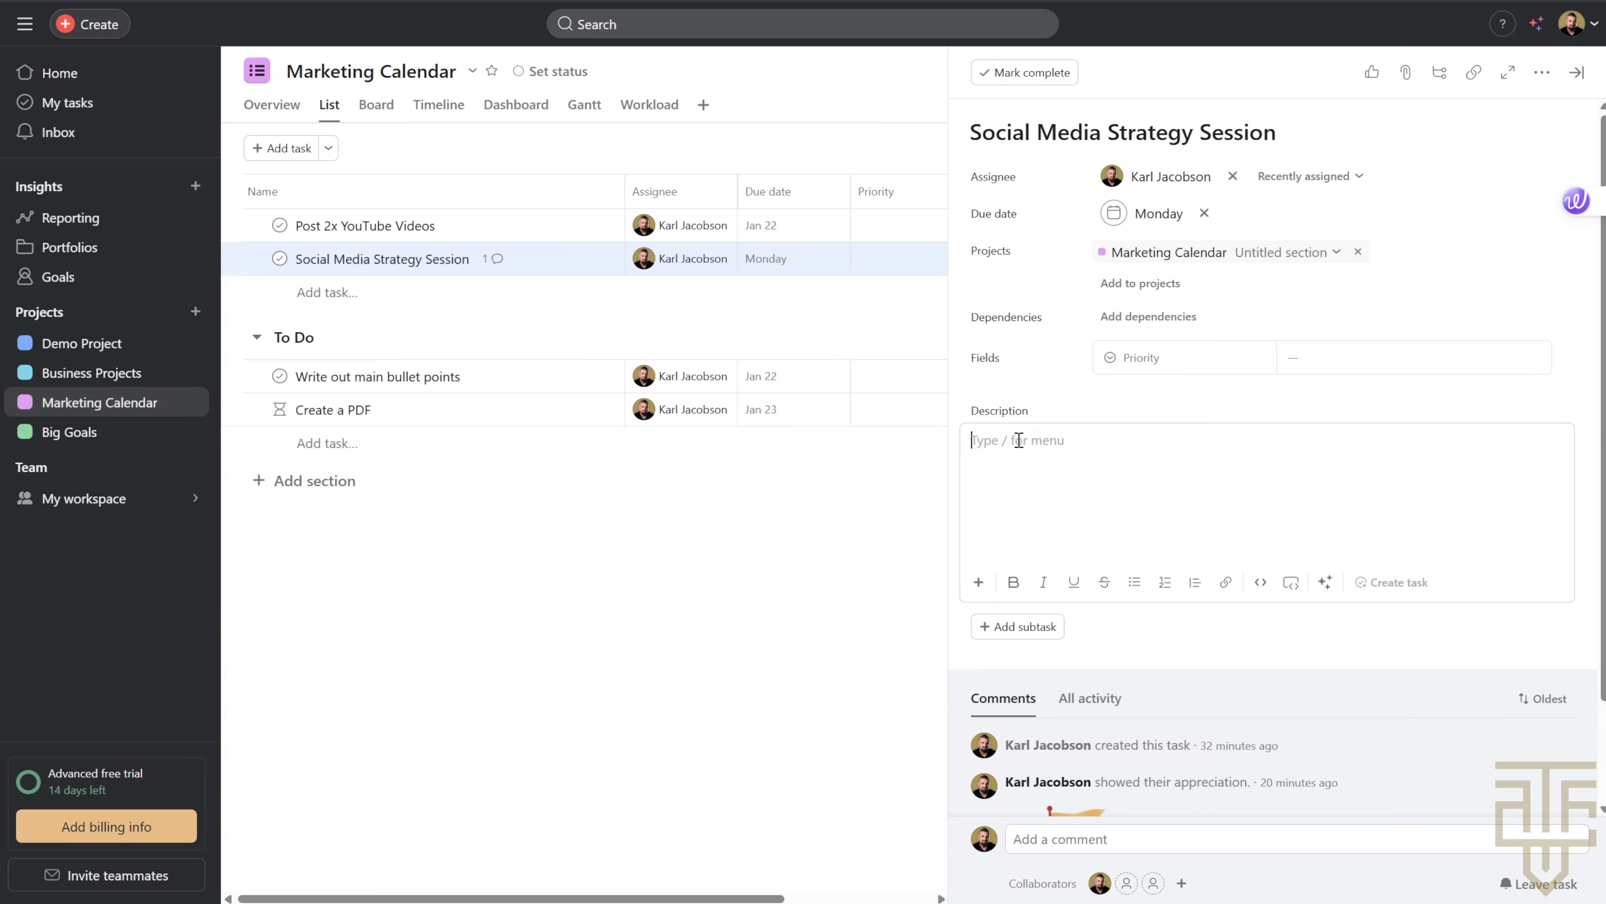
type("@")
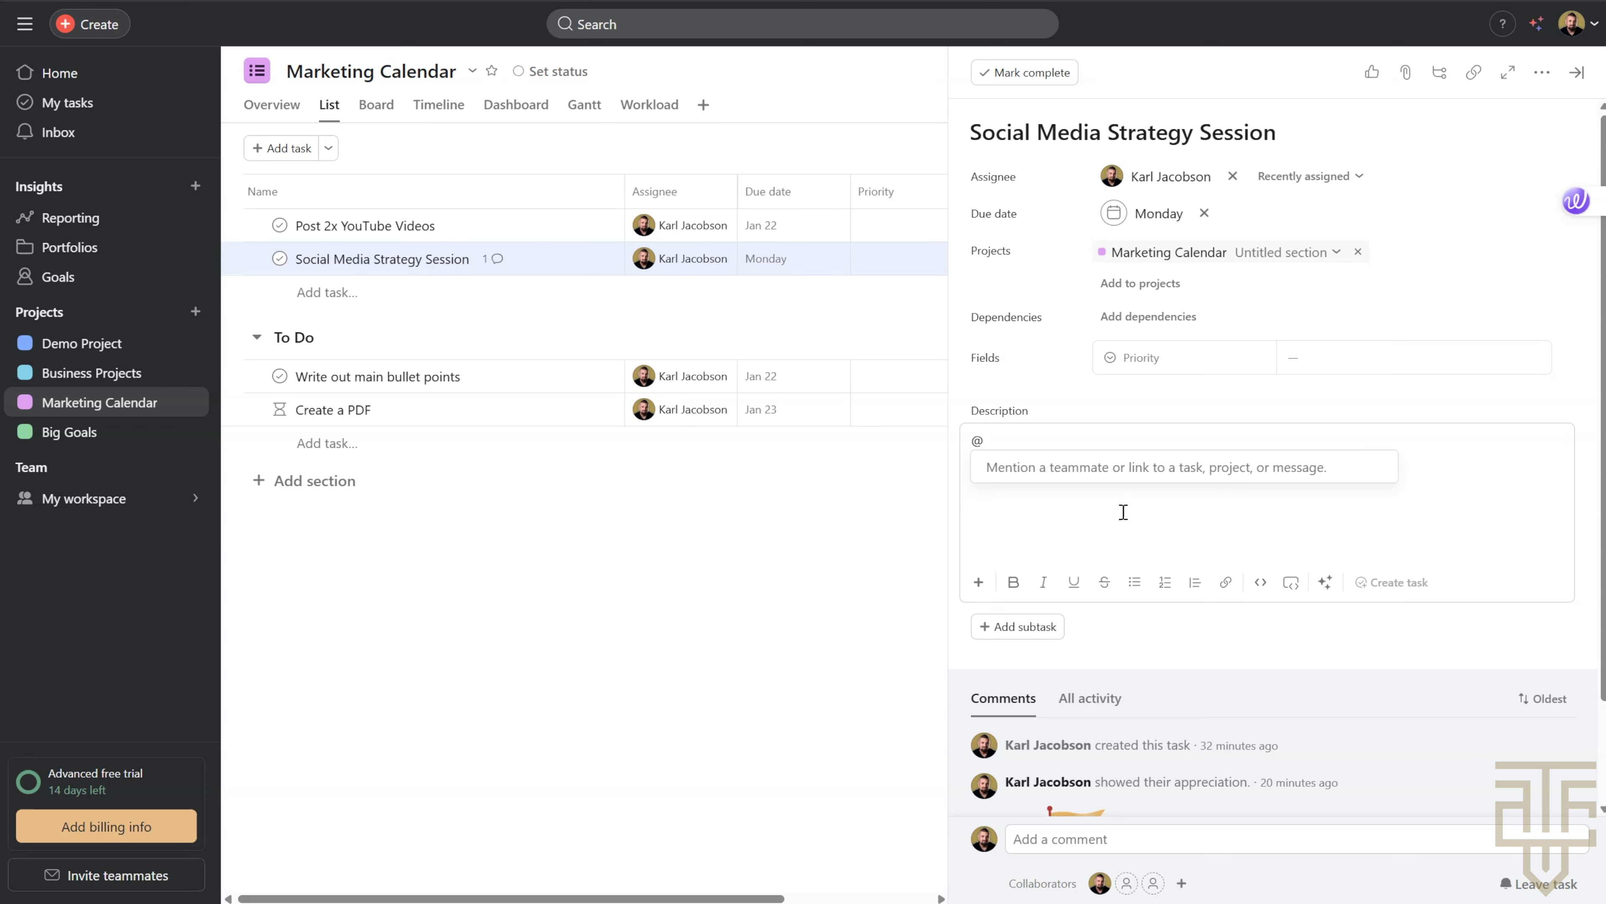
type("W")
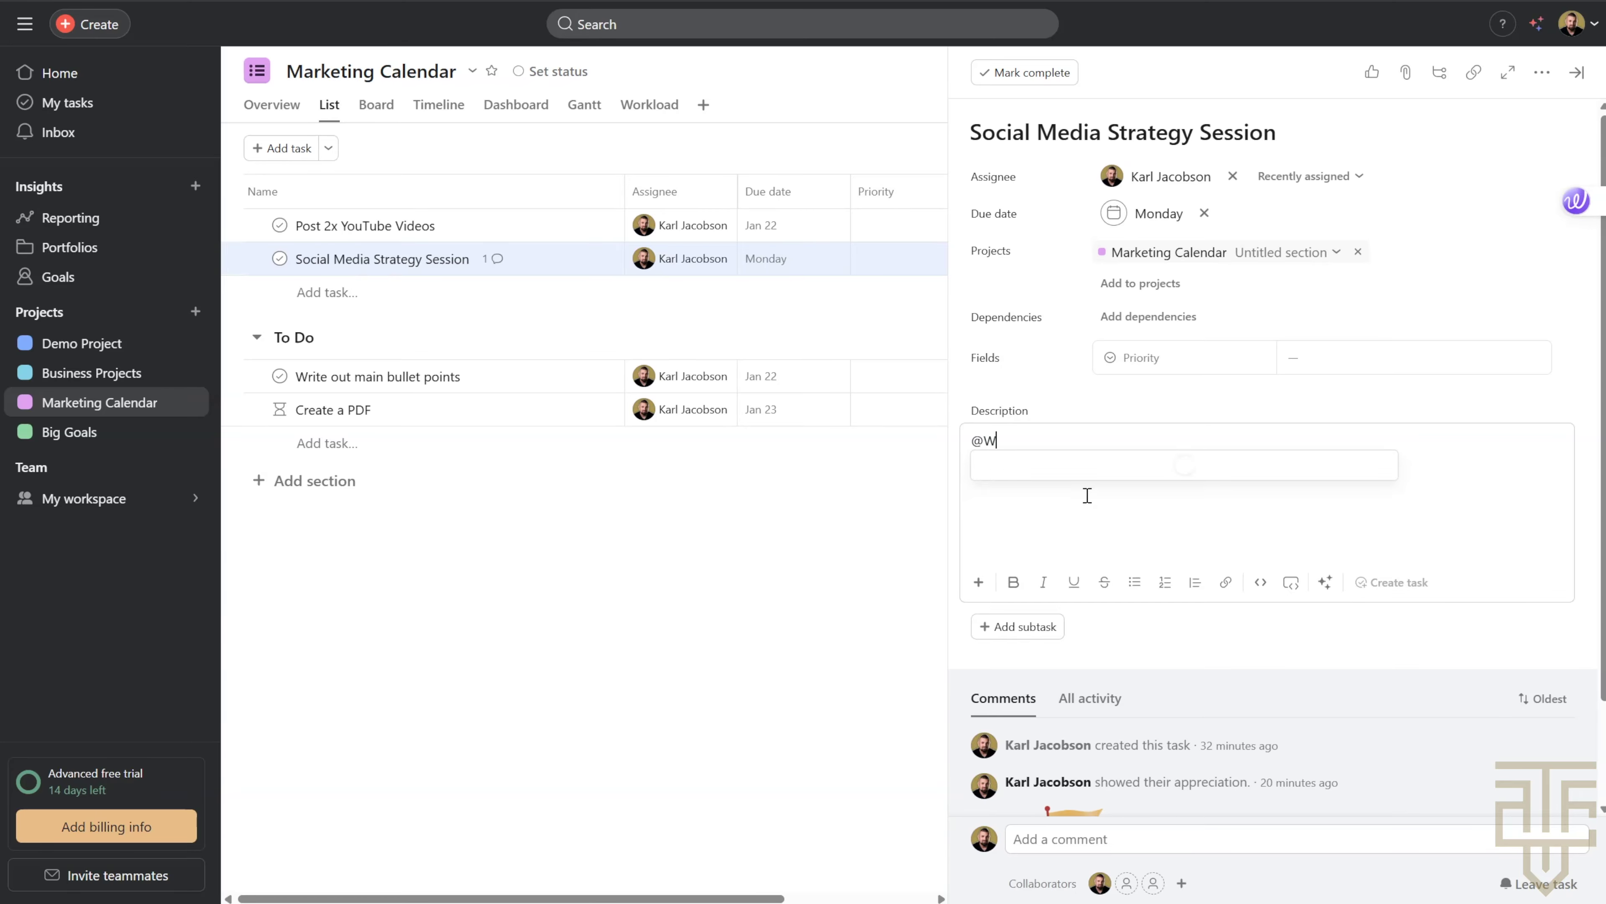
type("rtie")
key("BackSpace")
key("BackSpace")
key("BackSpace")
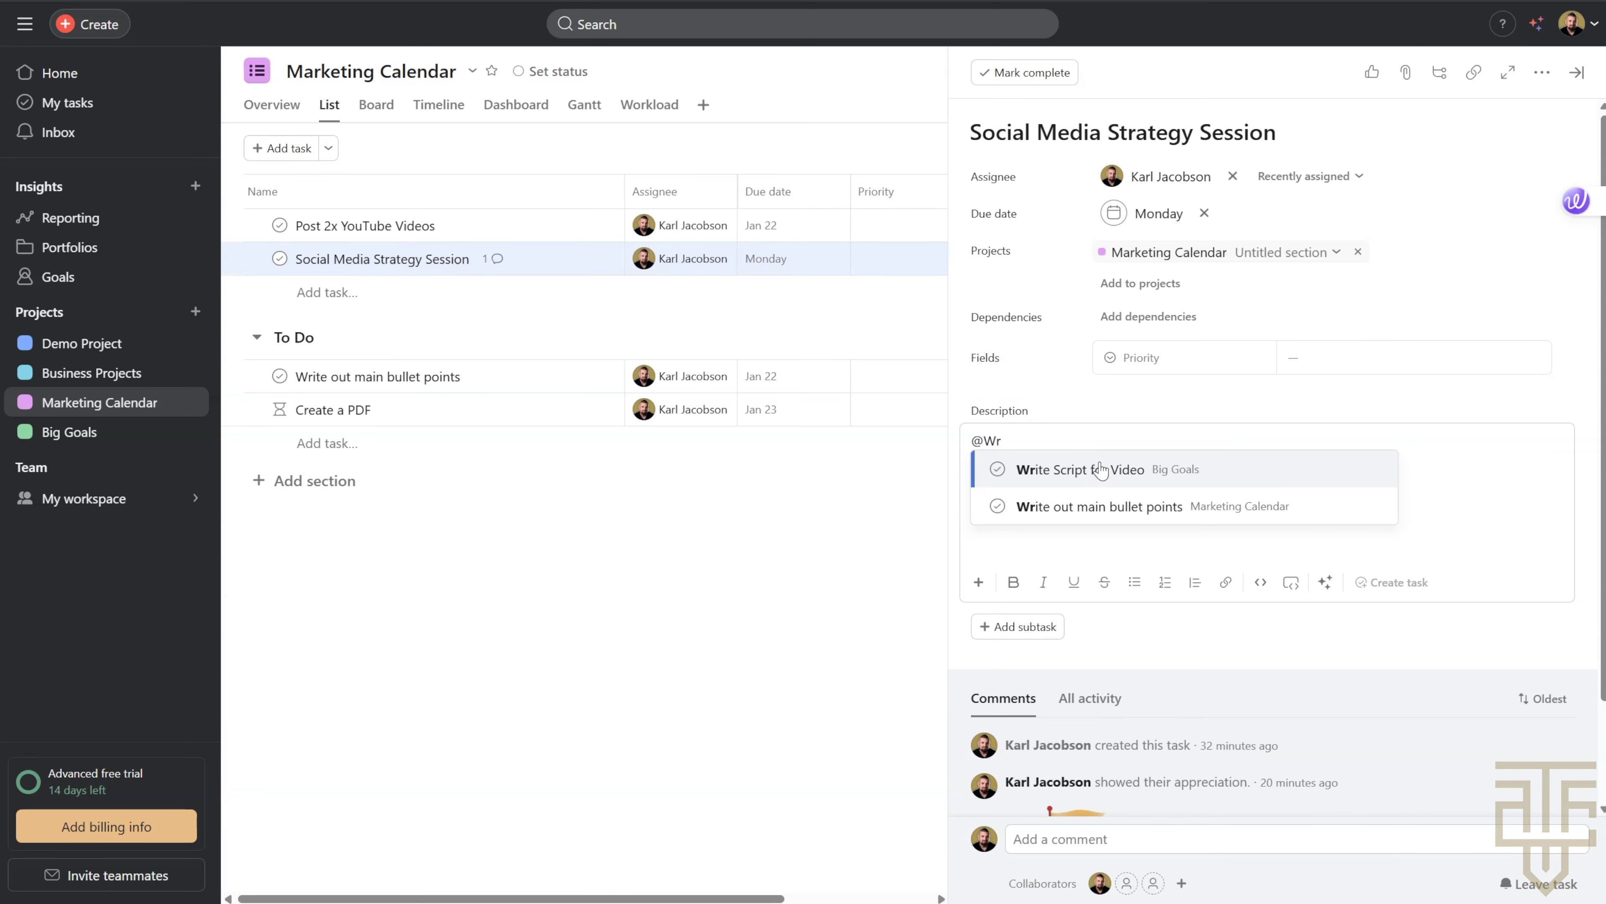
left_click(1063, 514)
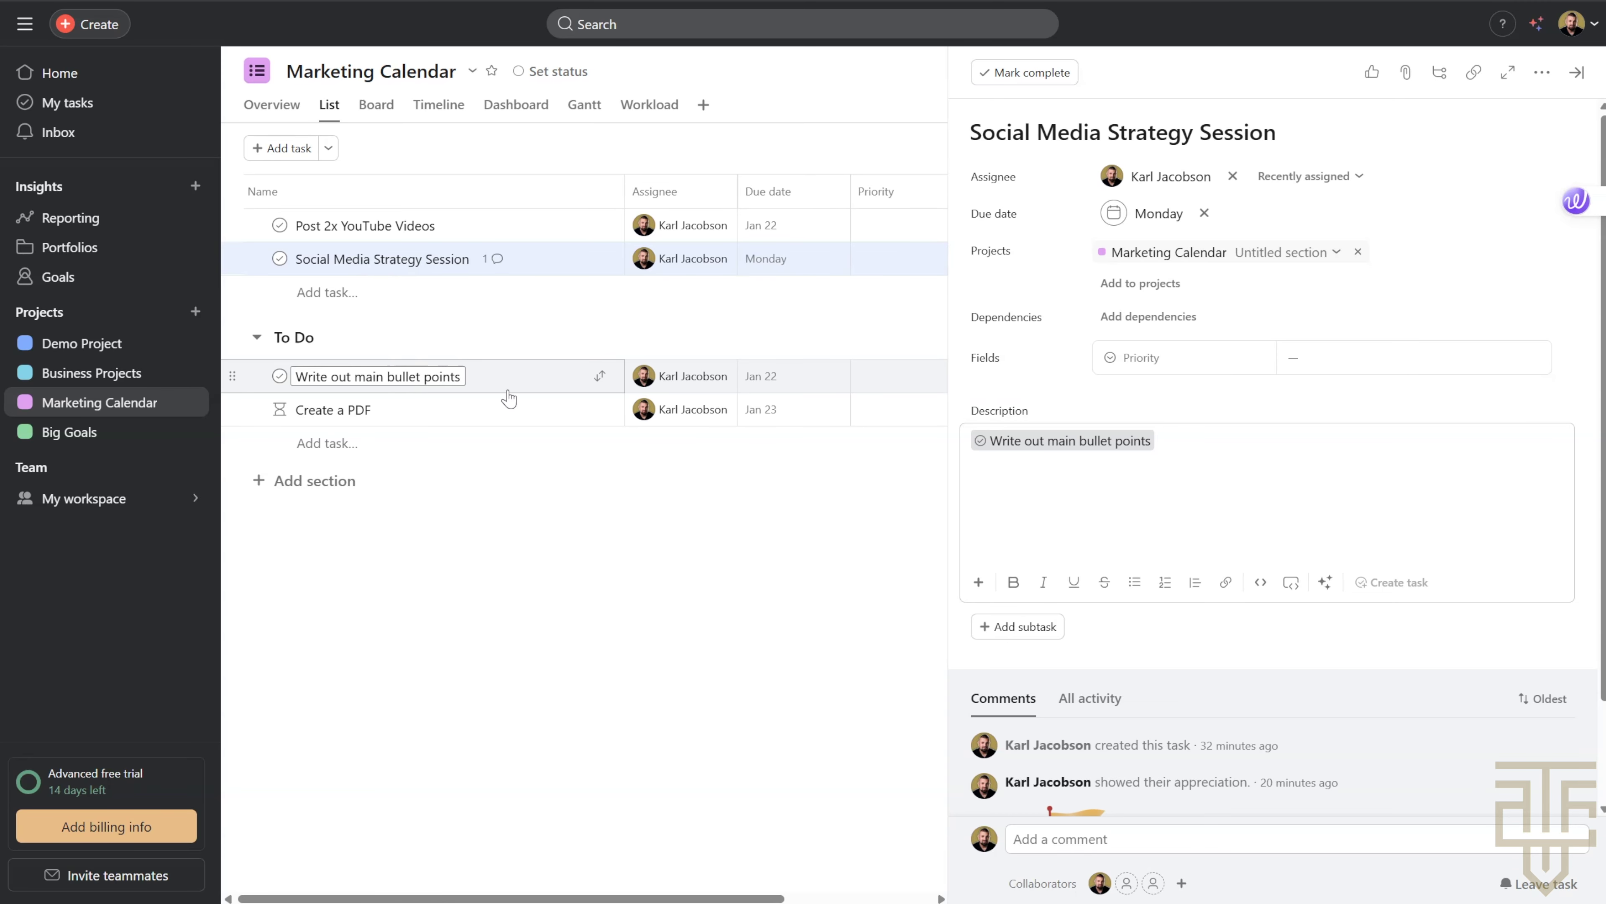
left_click(1191, 472)
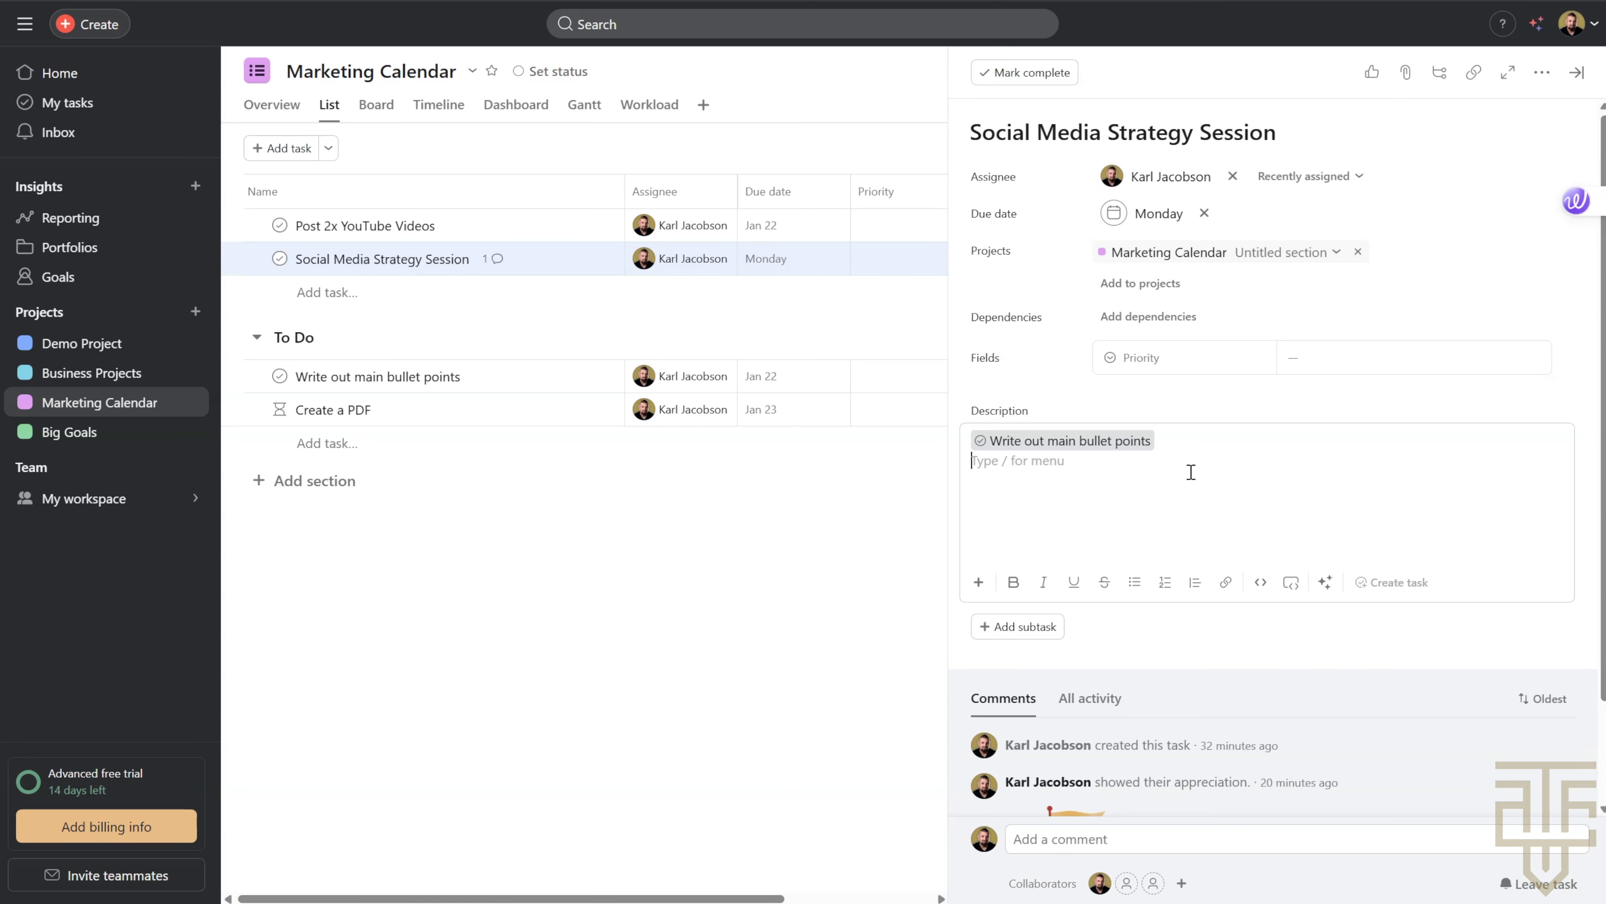
Follow the linked task from the description, return to Social Media Strategy Session, and close the task details
left_click(1054, 446)
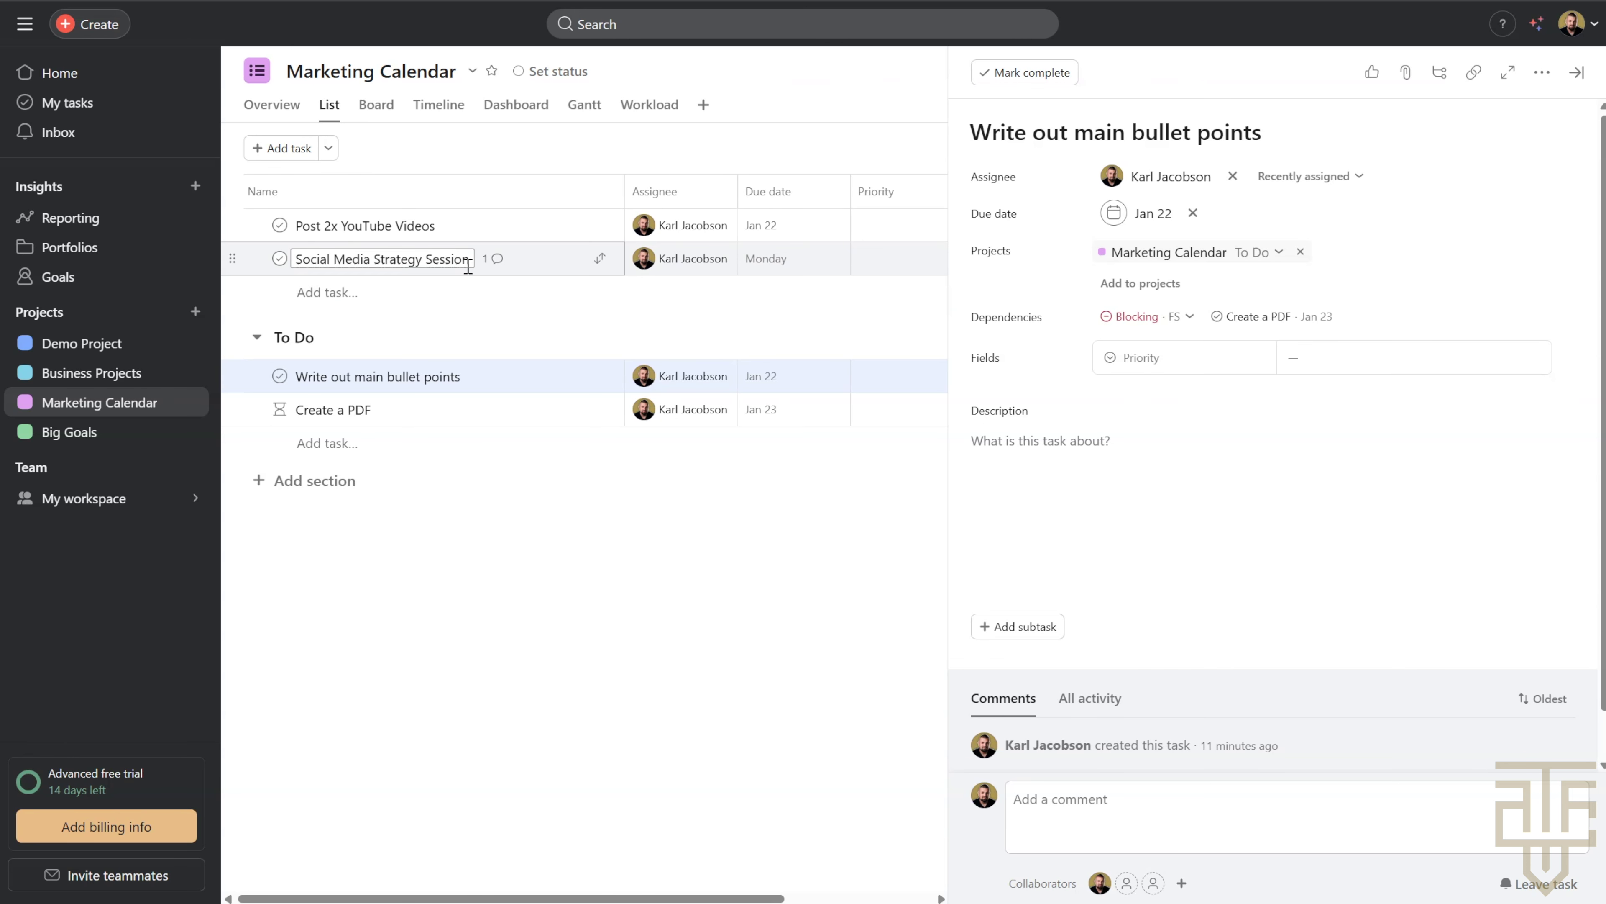
left_click(456, 261)
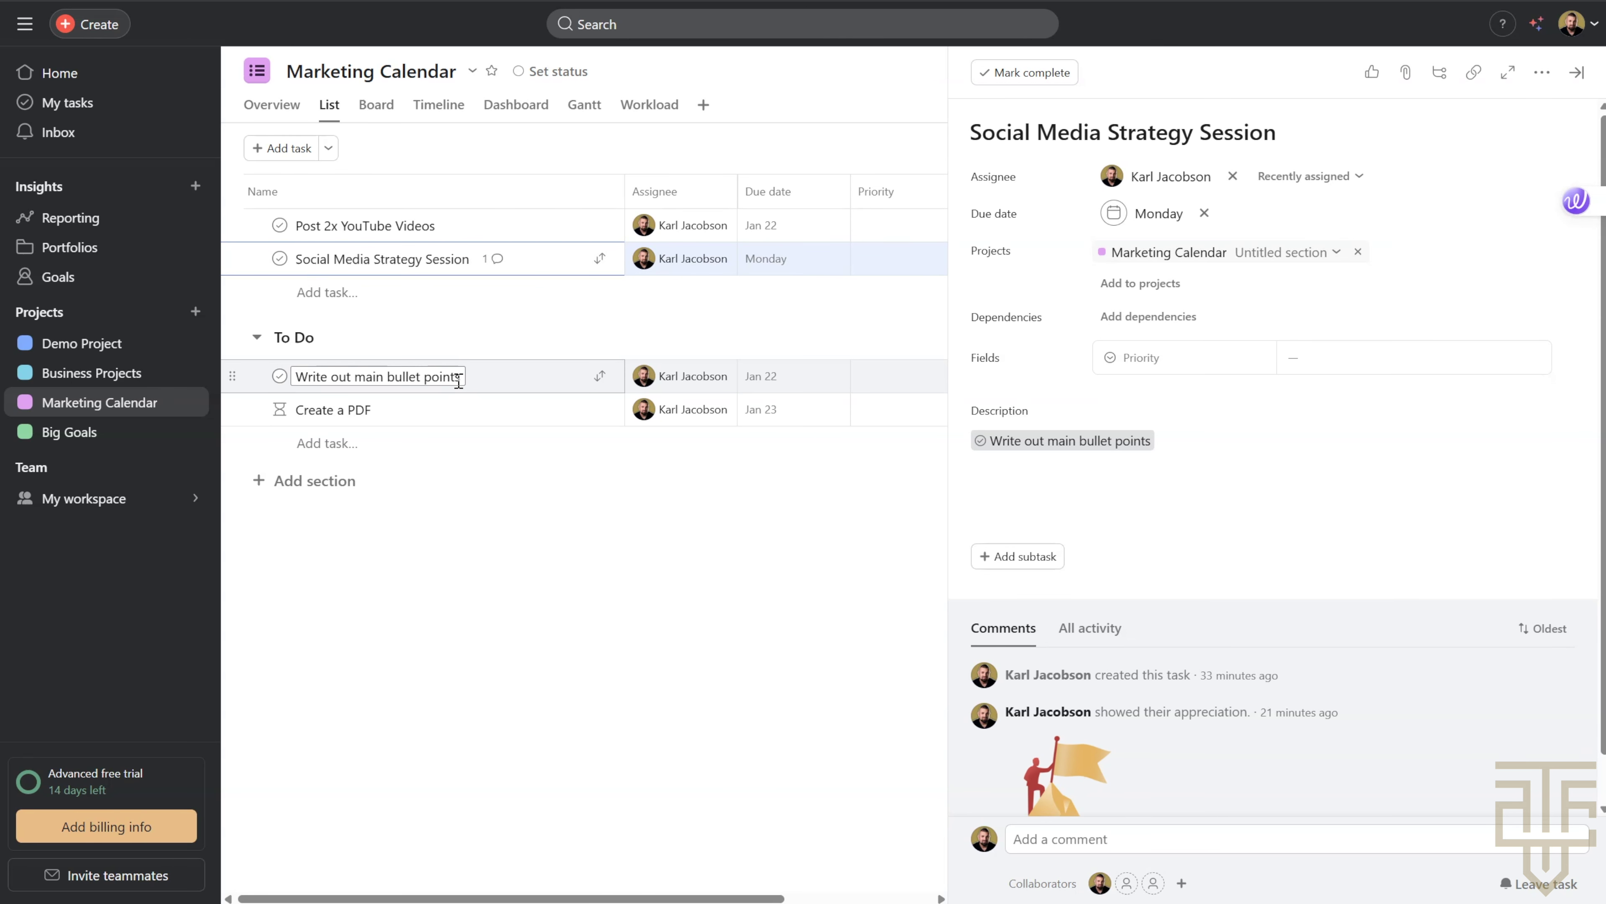
left_click(505, 559)
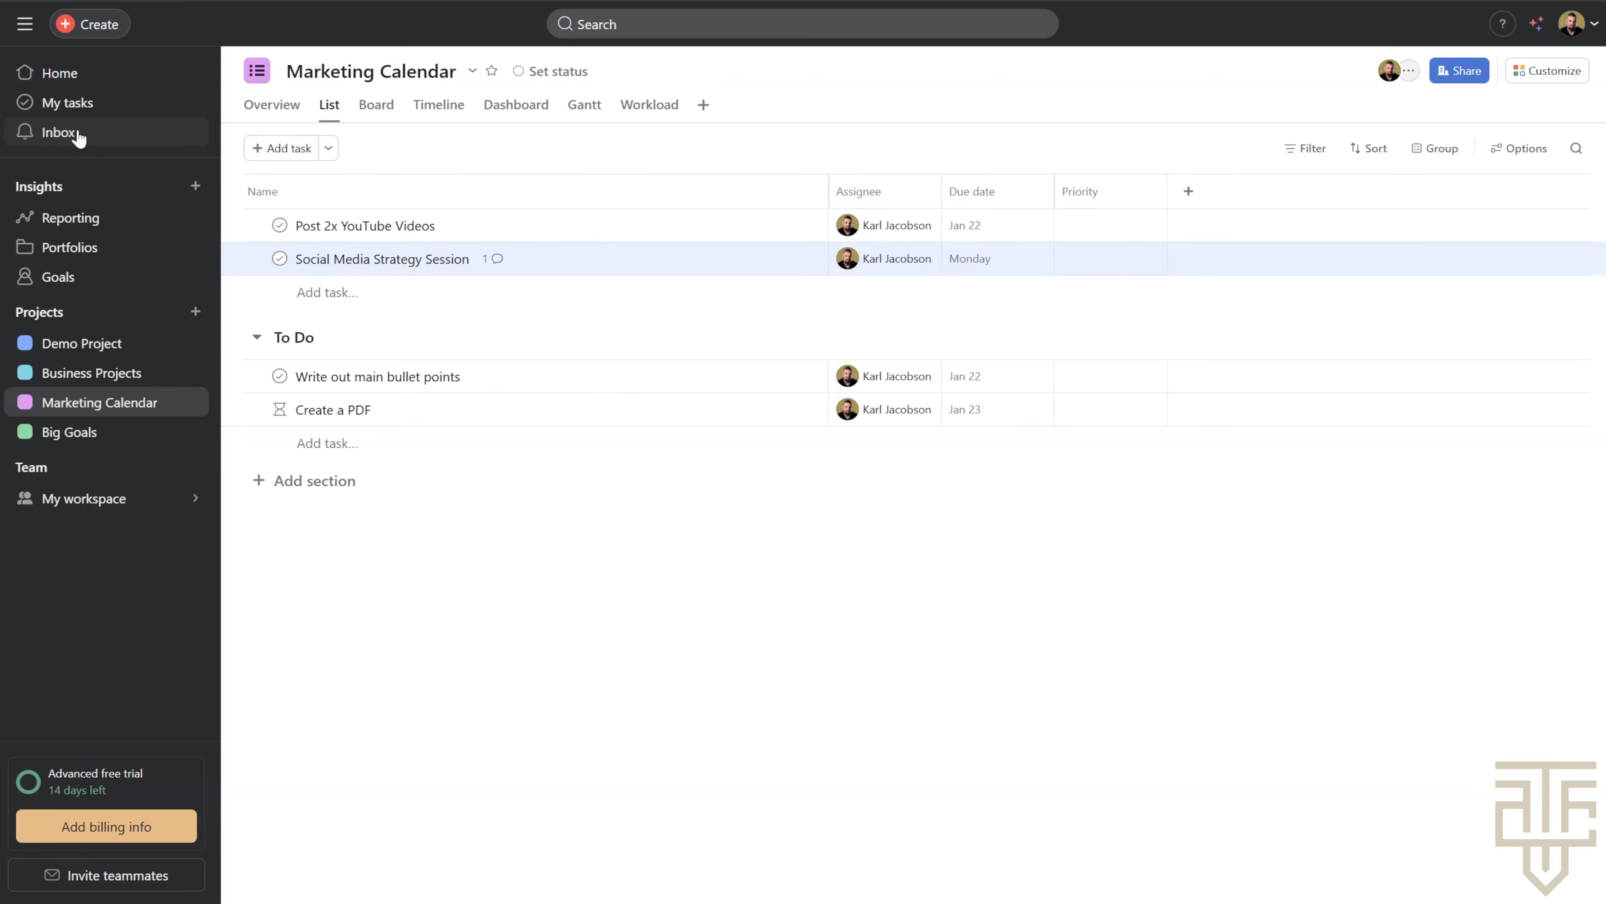
Move Make Website Updates, Create Sales Funnel and Outline Online Course together to Demo Project's To Do section
left_click(62, 344)
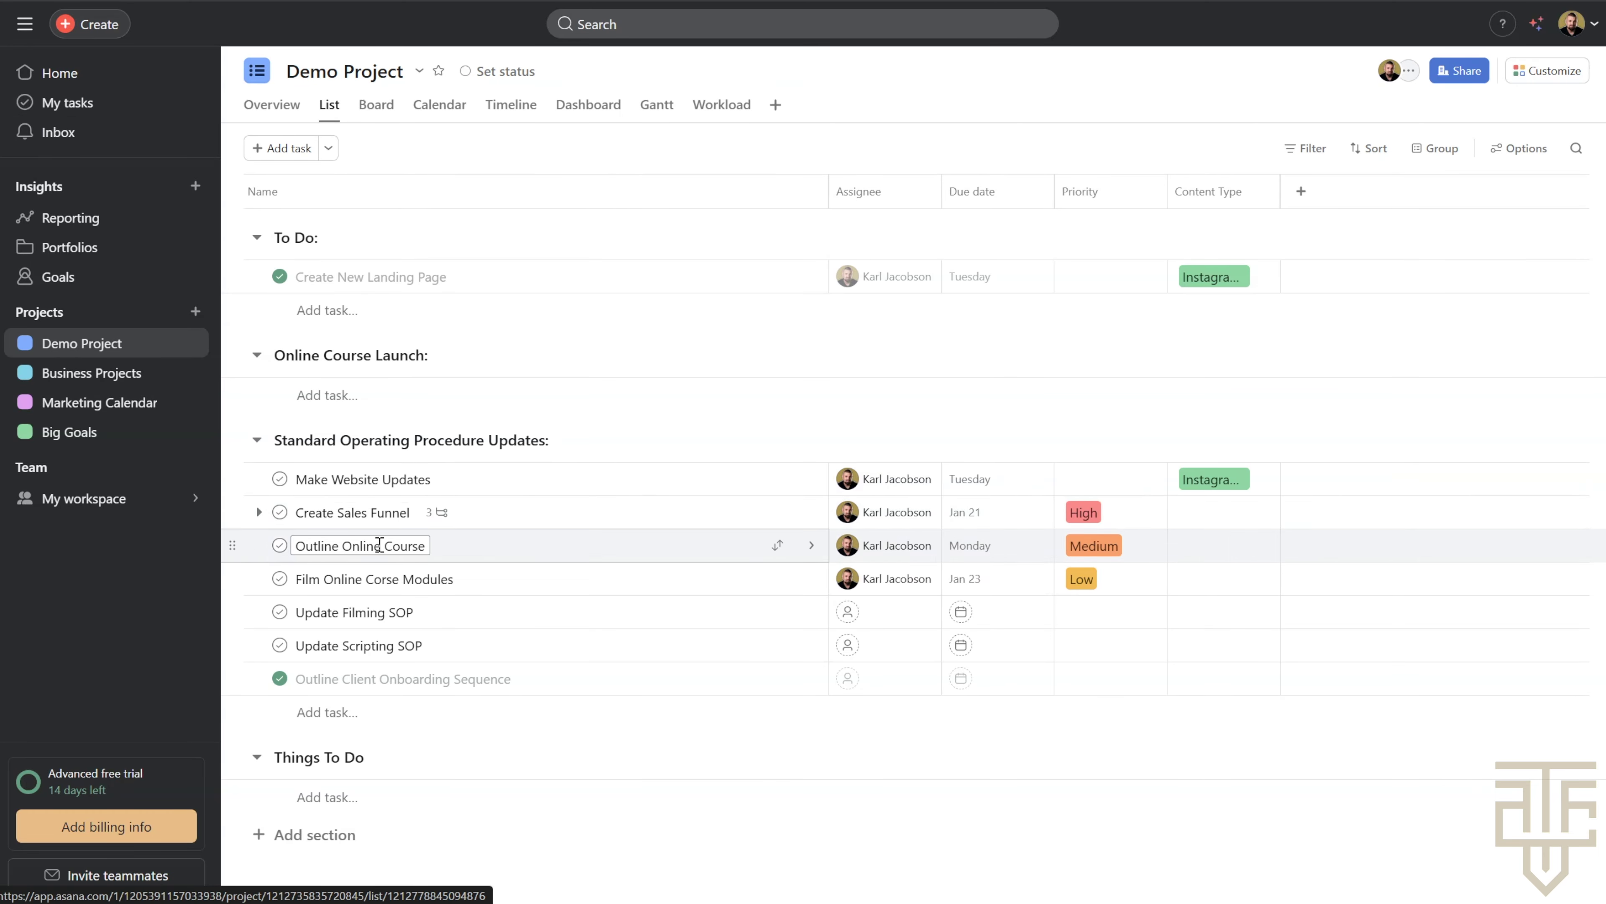
left_click(536, 487)
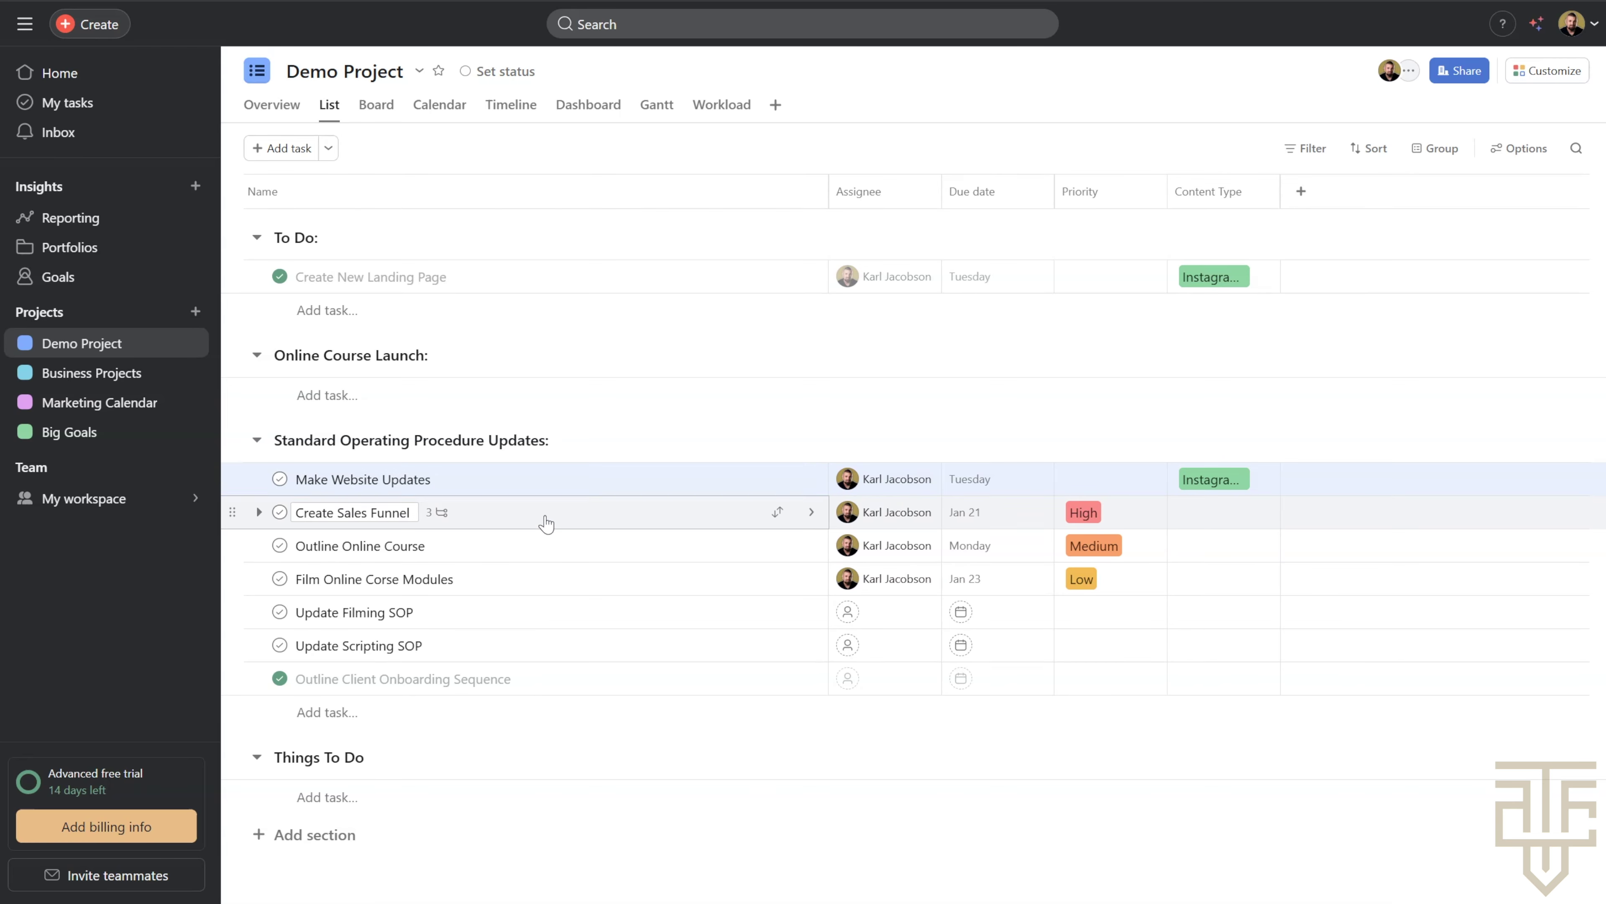
left_click(556, 545, "shift")
left_click(563, 479, "shift")
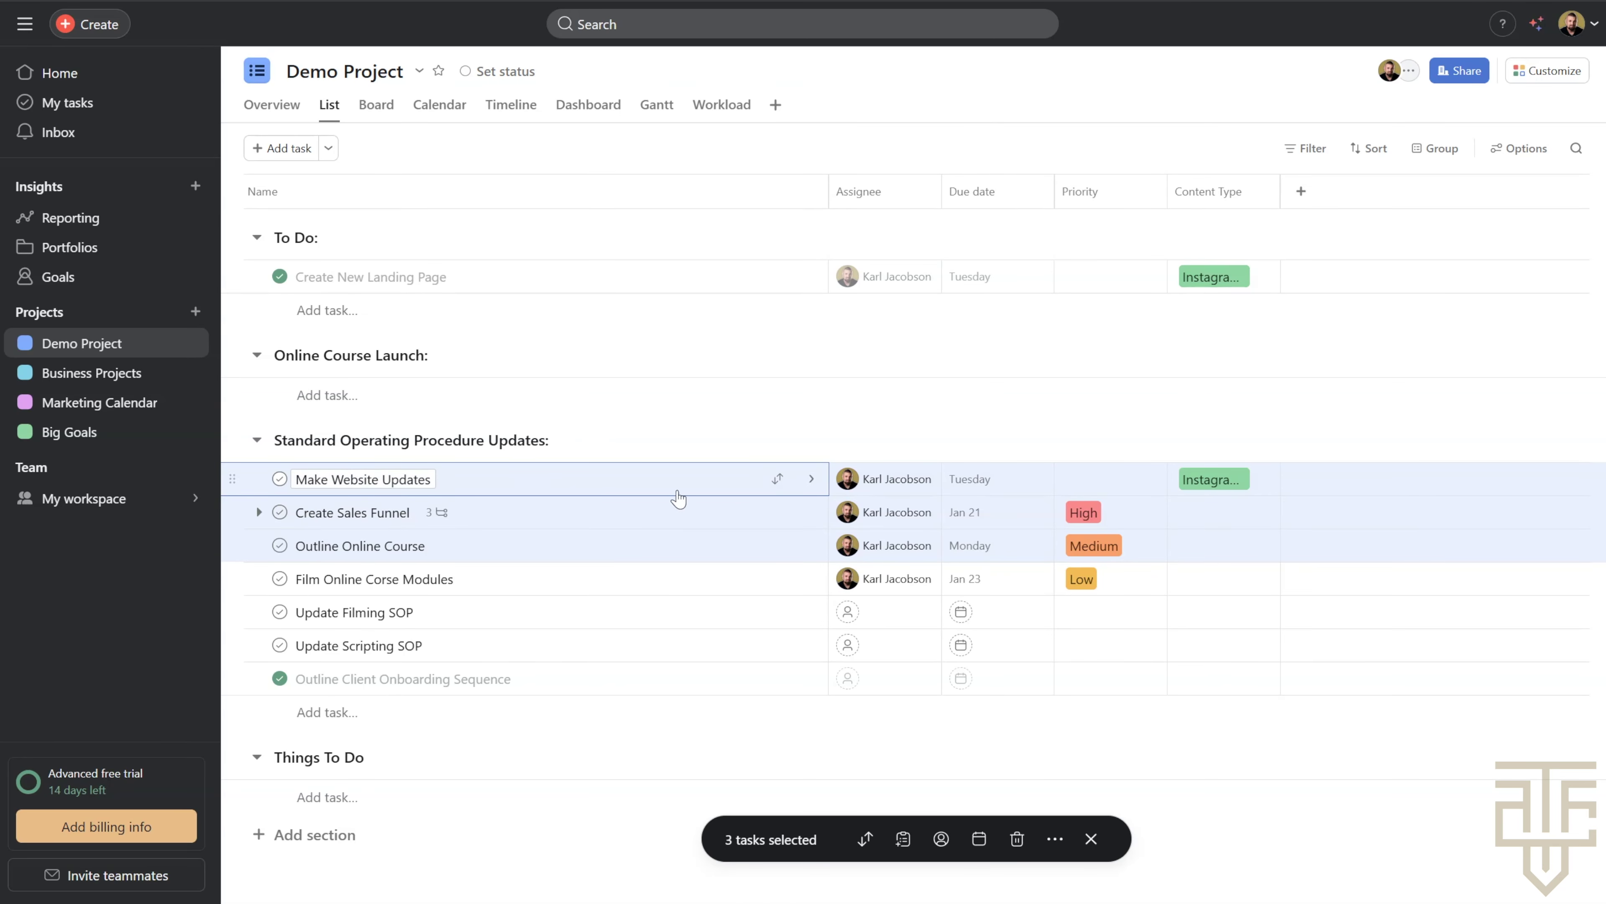
left_click(778, 480)
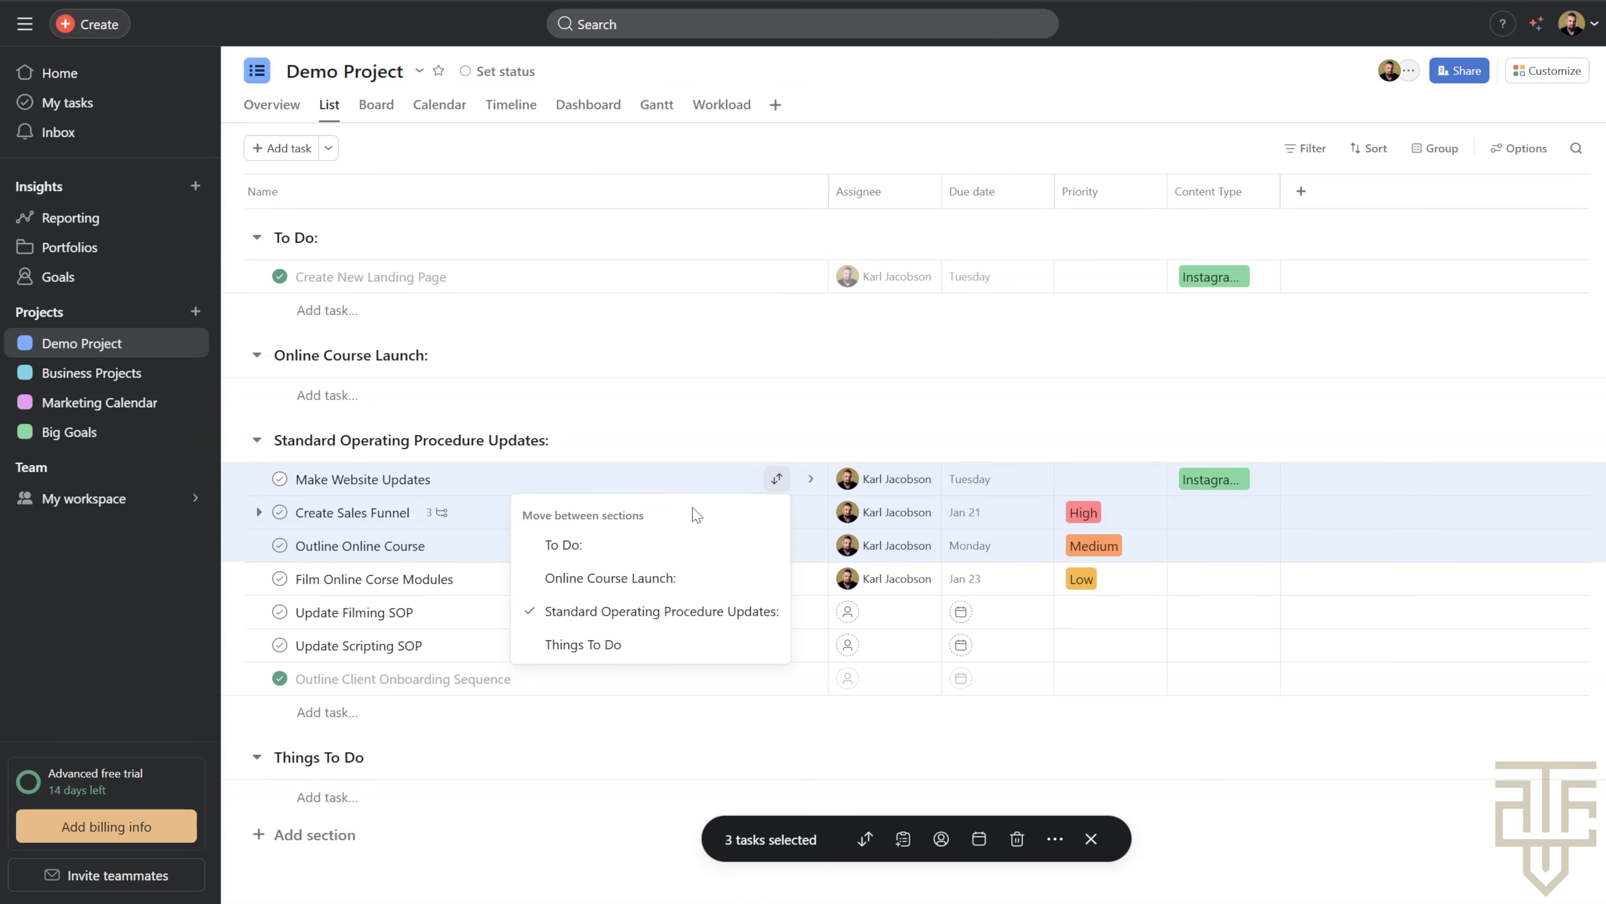
left_click(573, 552)
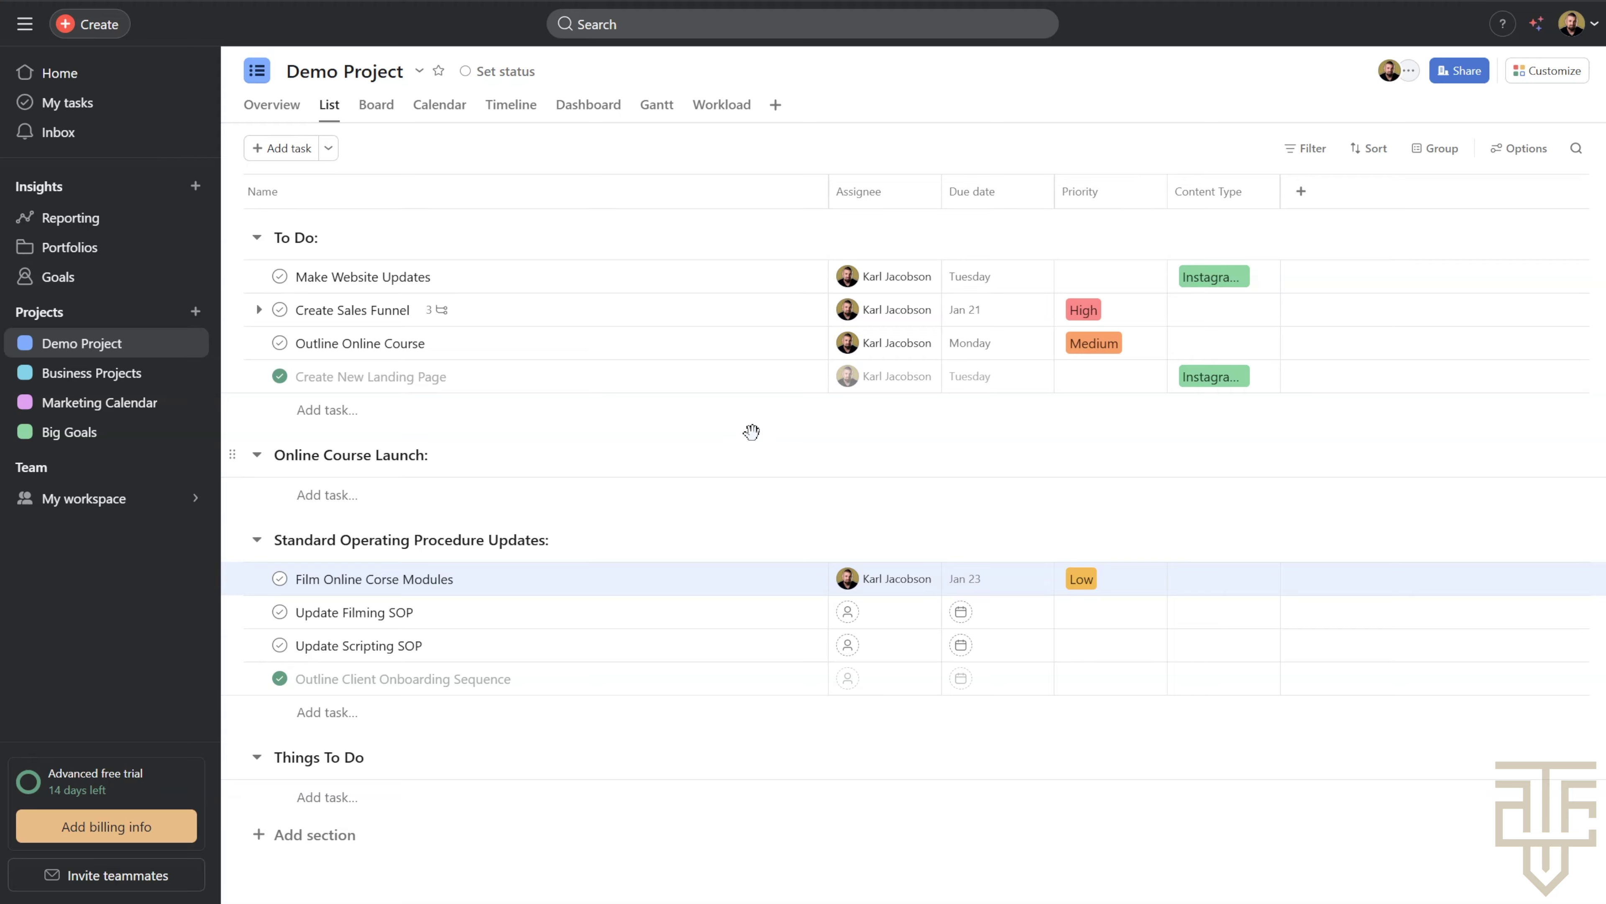
Start a new single-select custom field titled Priority in the Marketing Calendar project
left_click(112, 379)
left_click(111, 405)
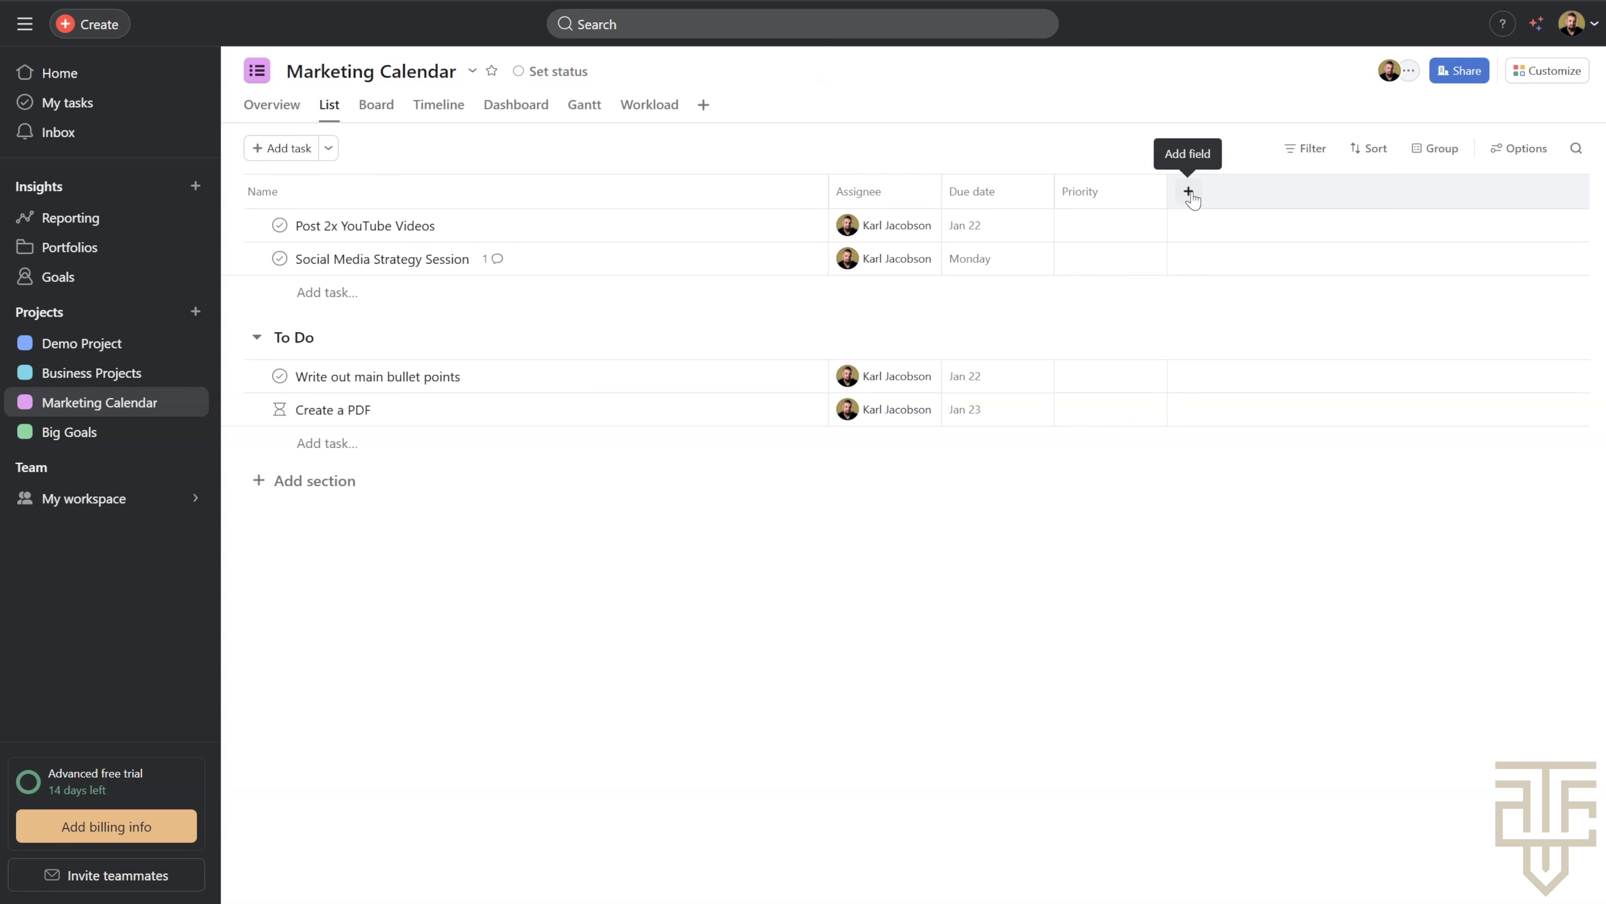
left_click(1189, 191)
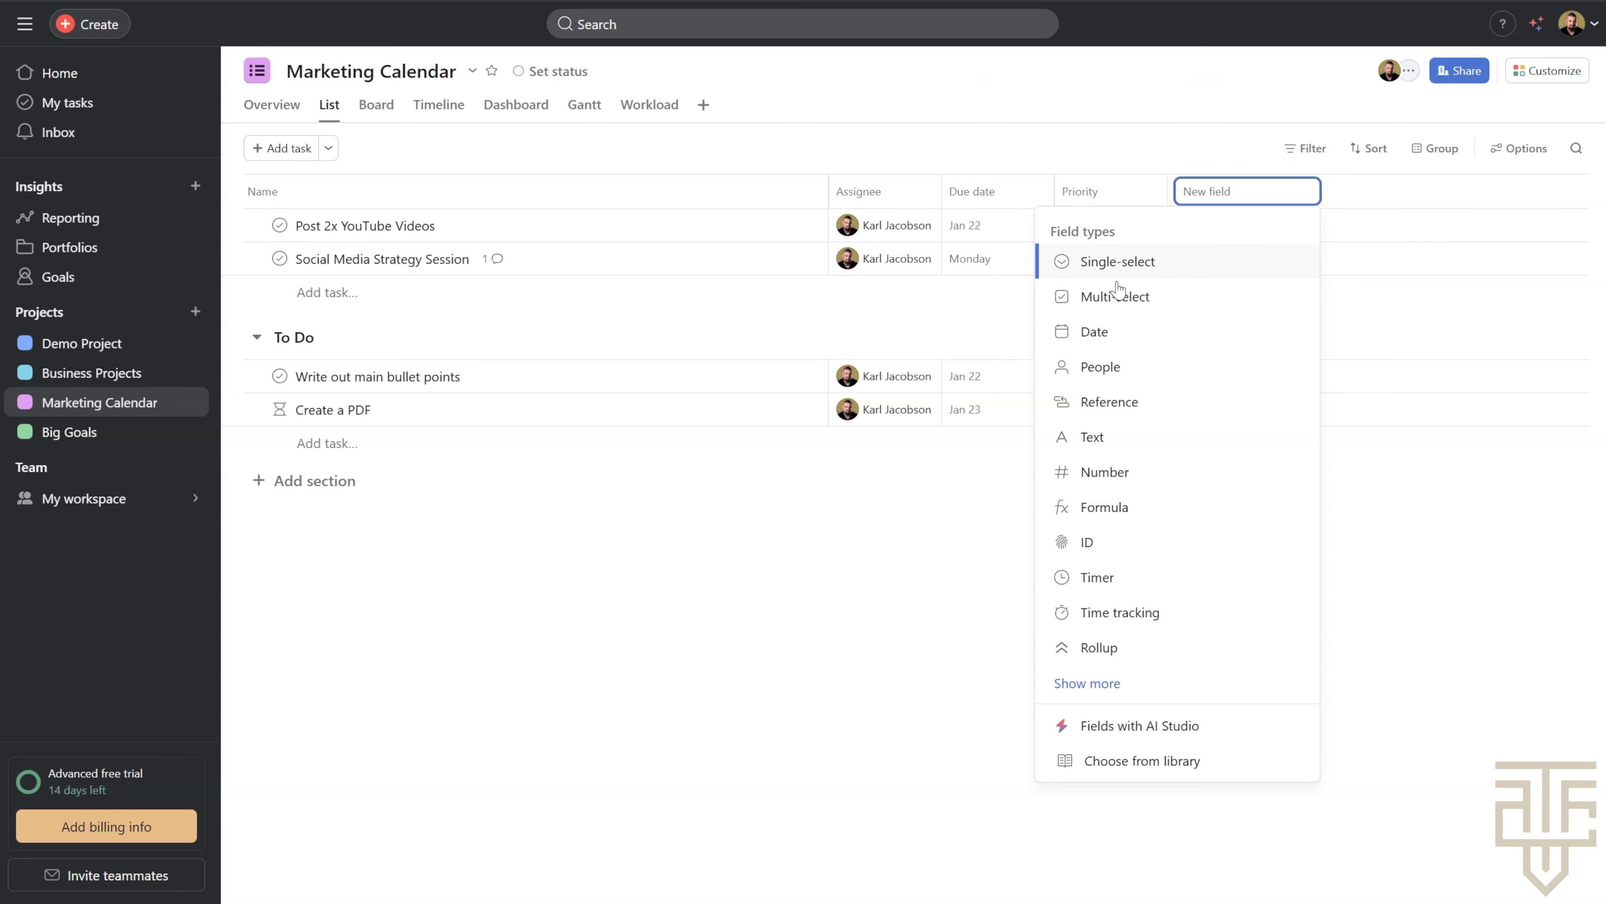
left_click(1155, 264)
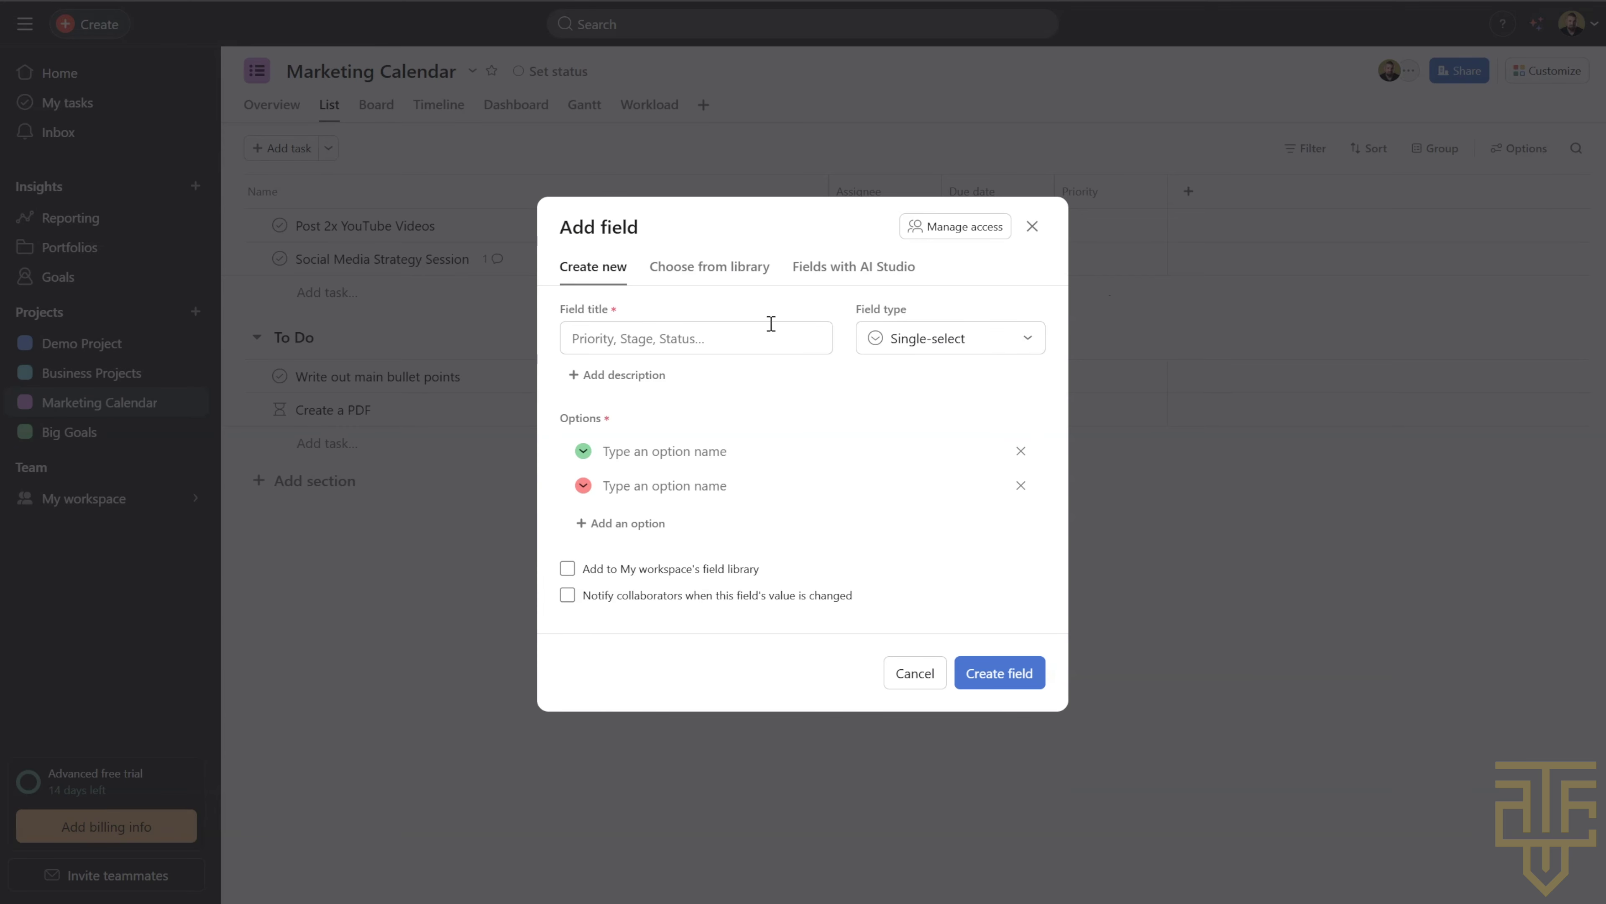
left_click(672, 336)
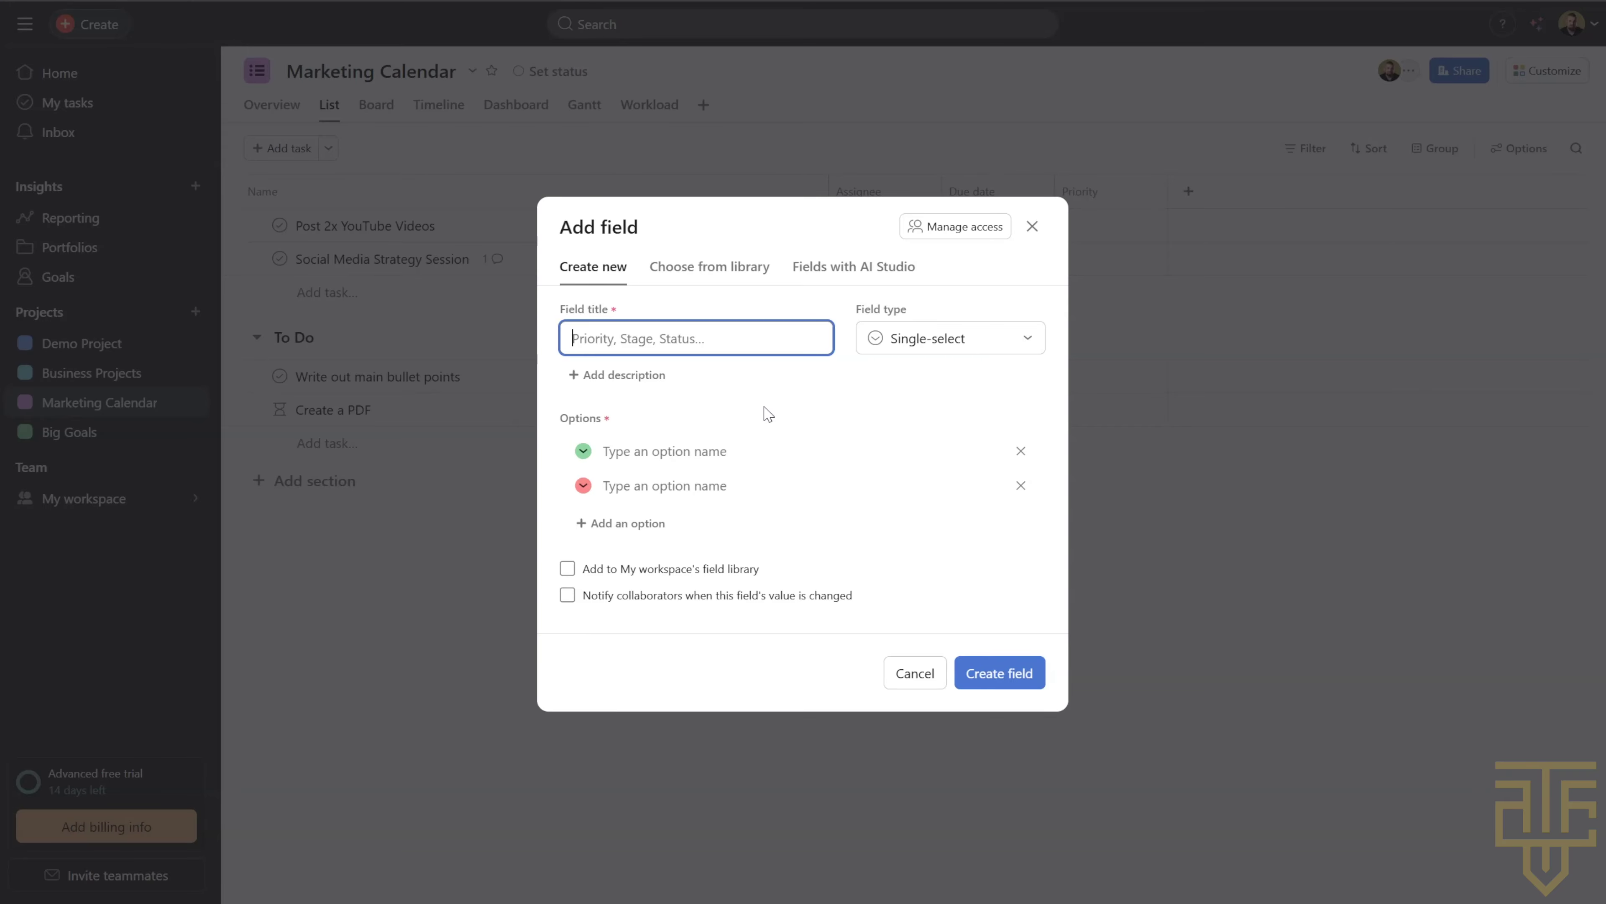
type("Priority")
left_click(942, 338)
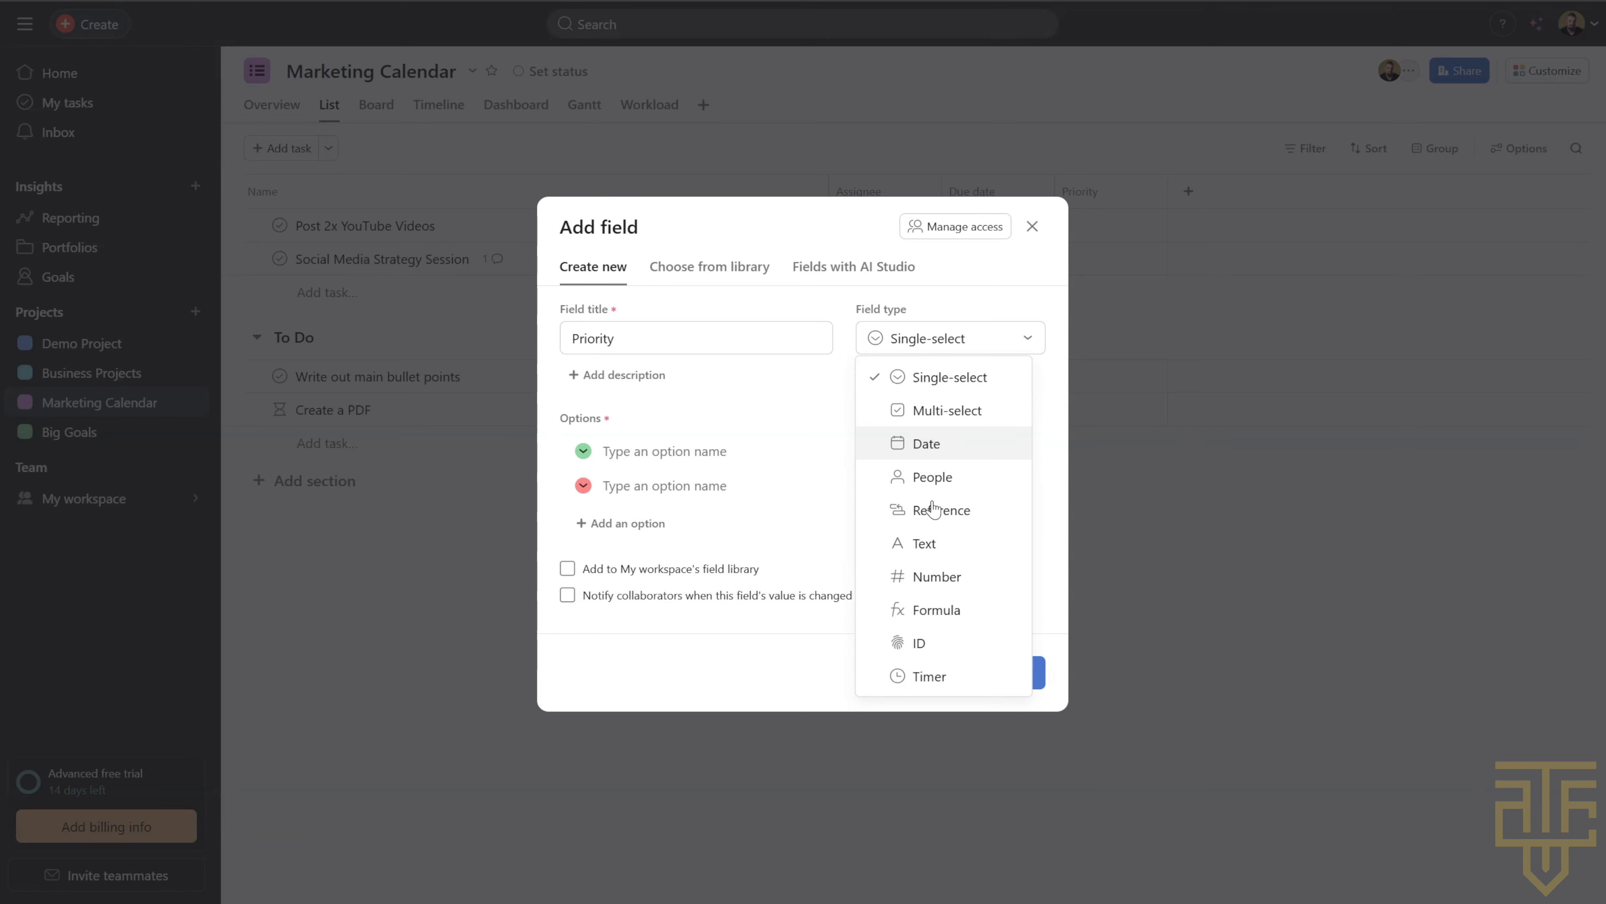
left_click(957, 388)
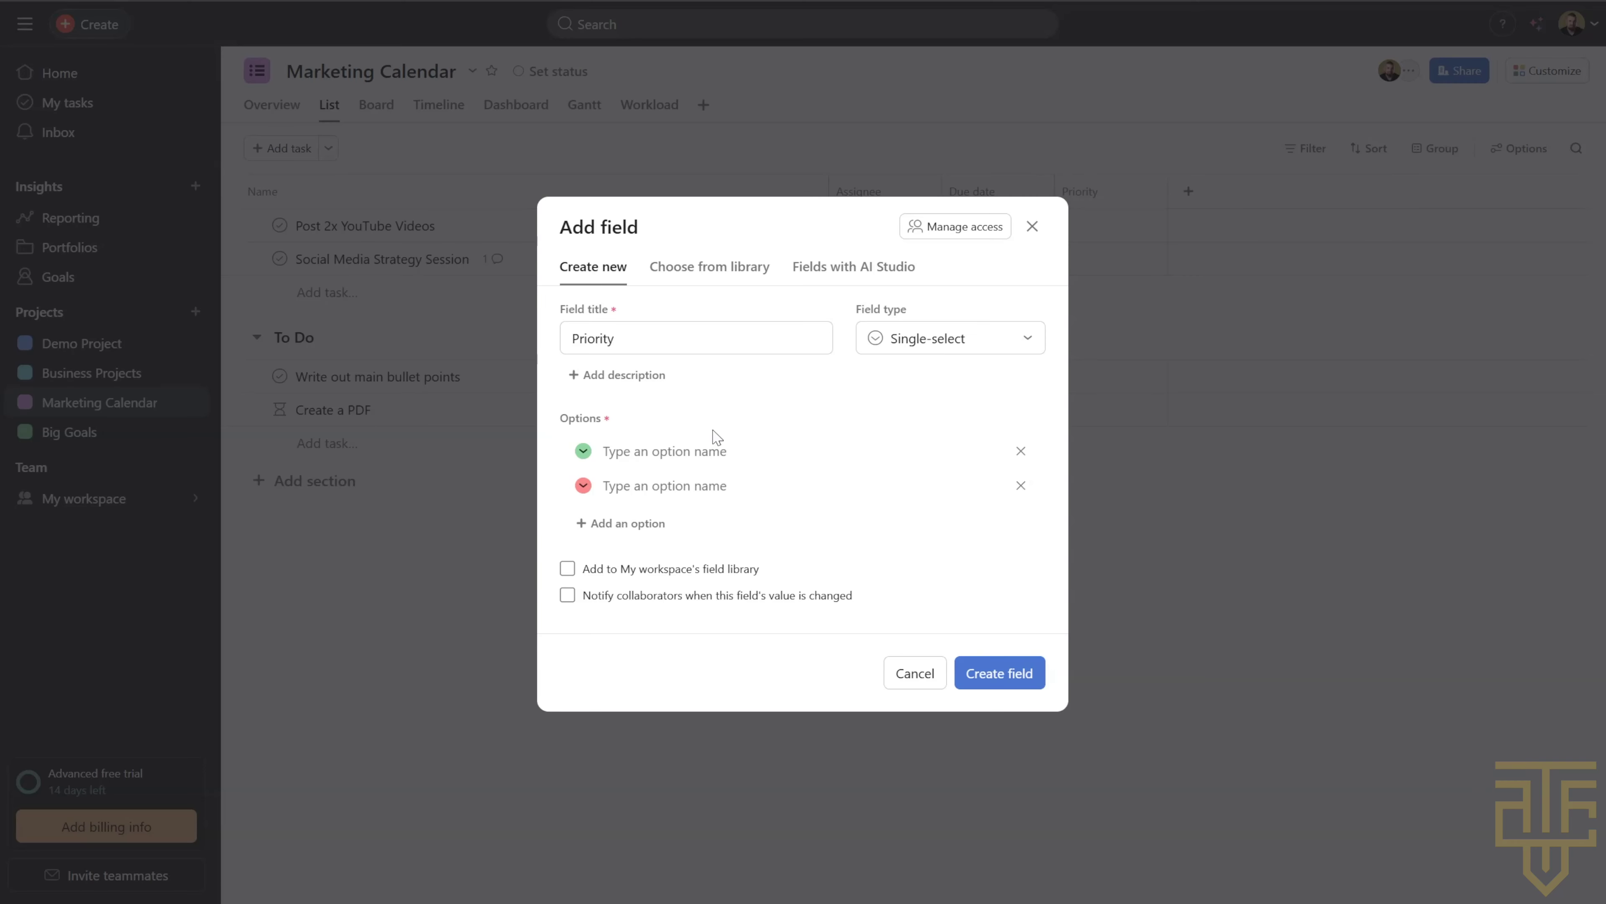
Give the Priority field three options named Low, Medium and High
left_click(696, 450)
type("Low")
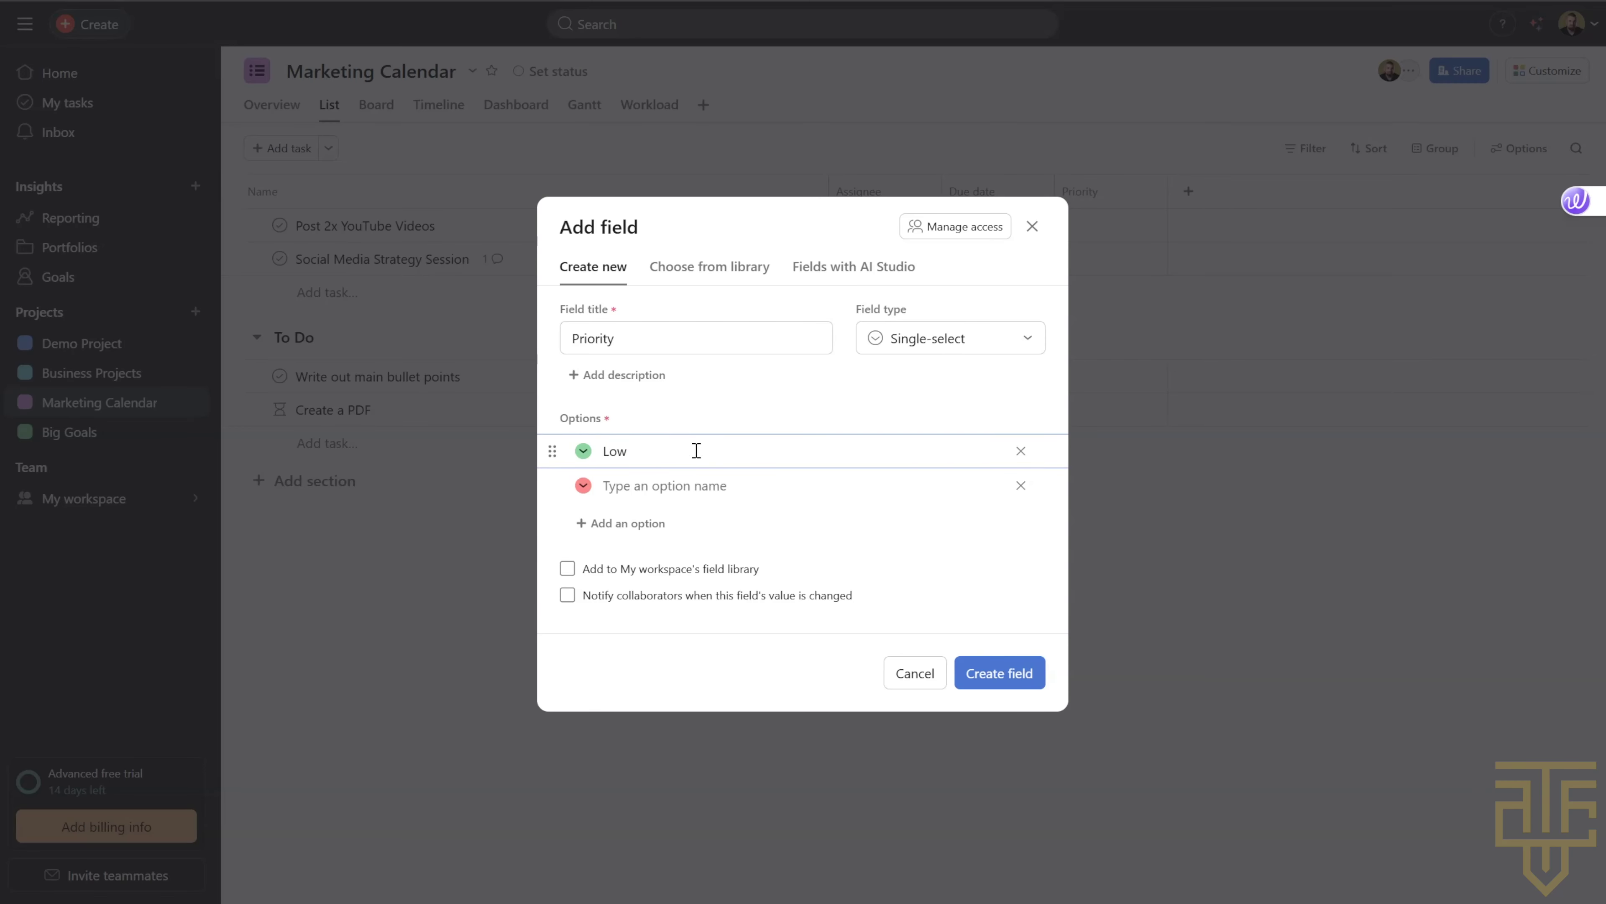
left_click(660, 485)
type("Medium")
left_click(634, 522)
type("High")
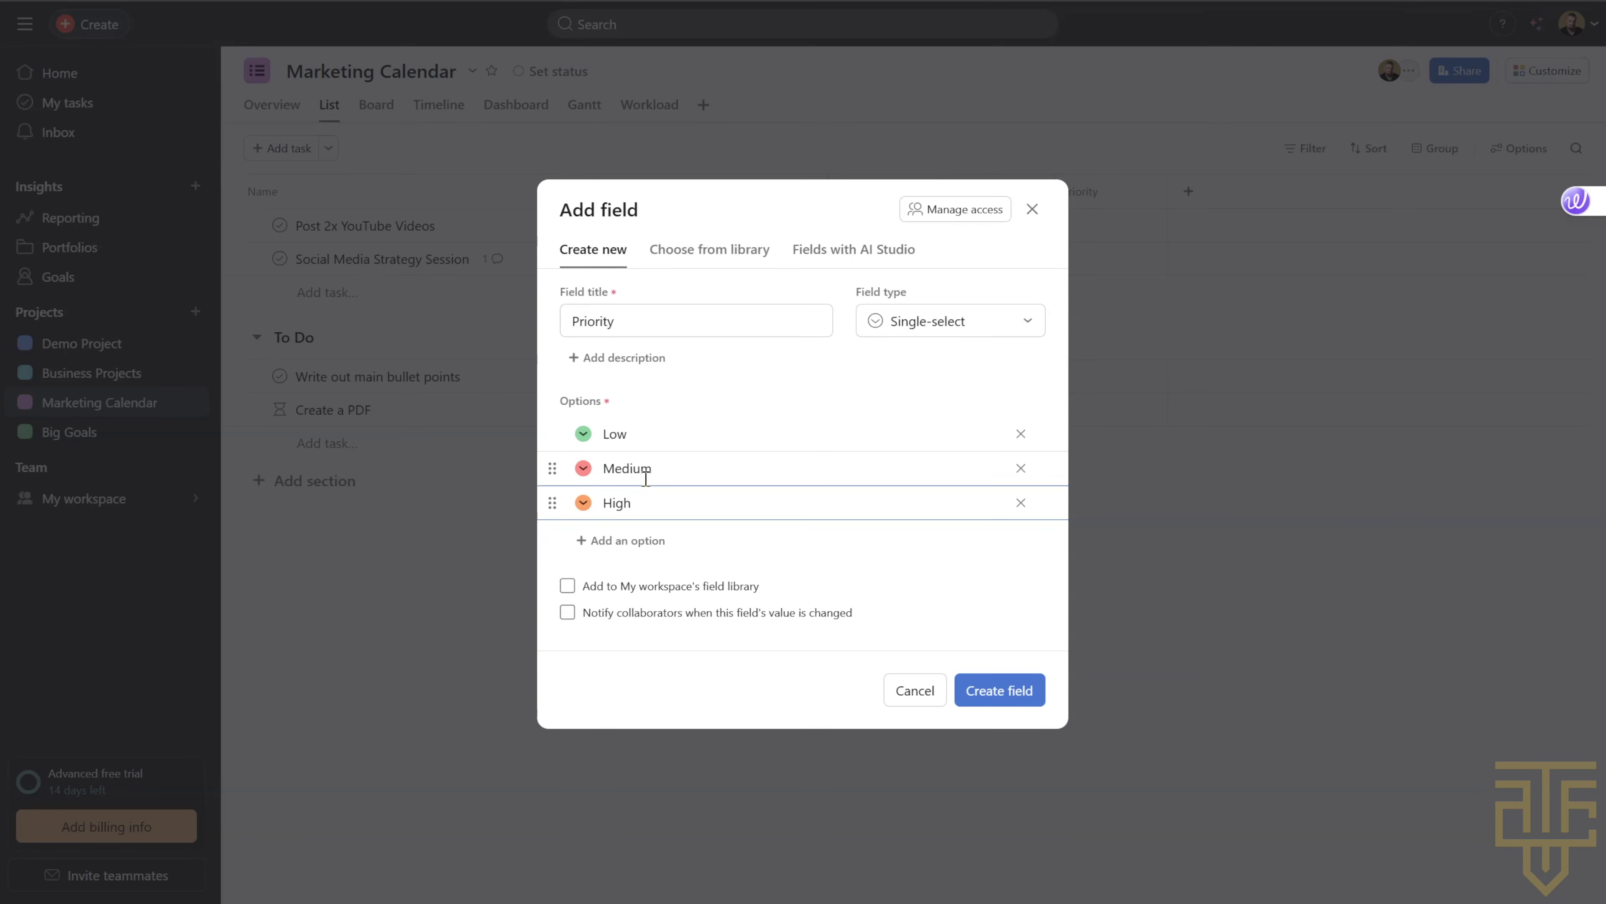
Color the Medium option orange and the High option red
left_click(583, 468)
left_click(461, 518)
left_click(583, 503)
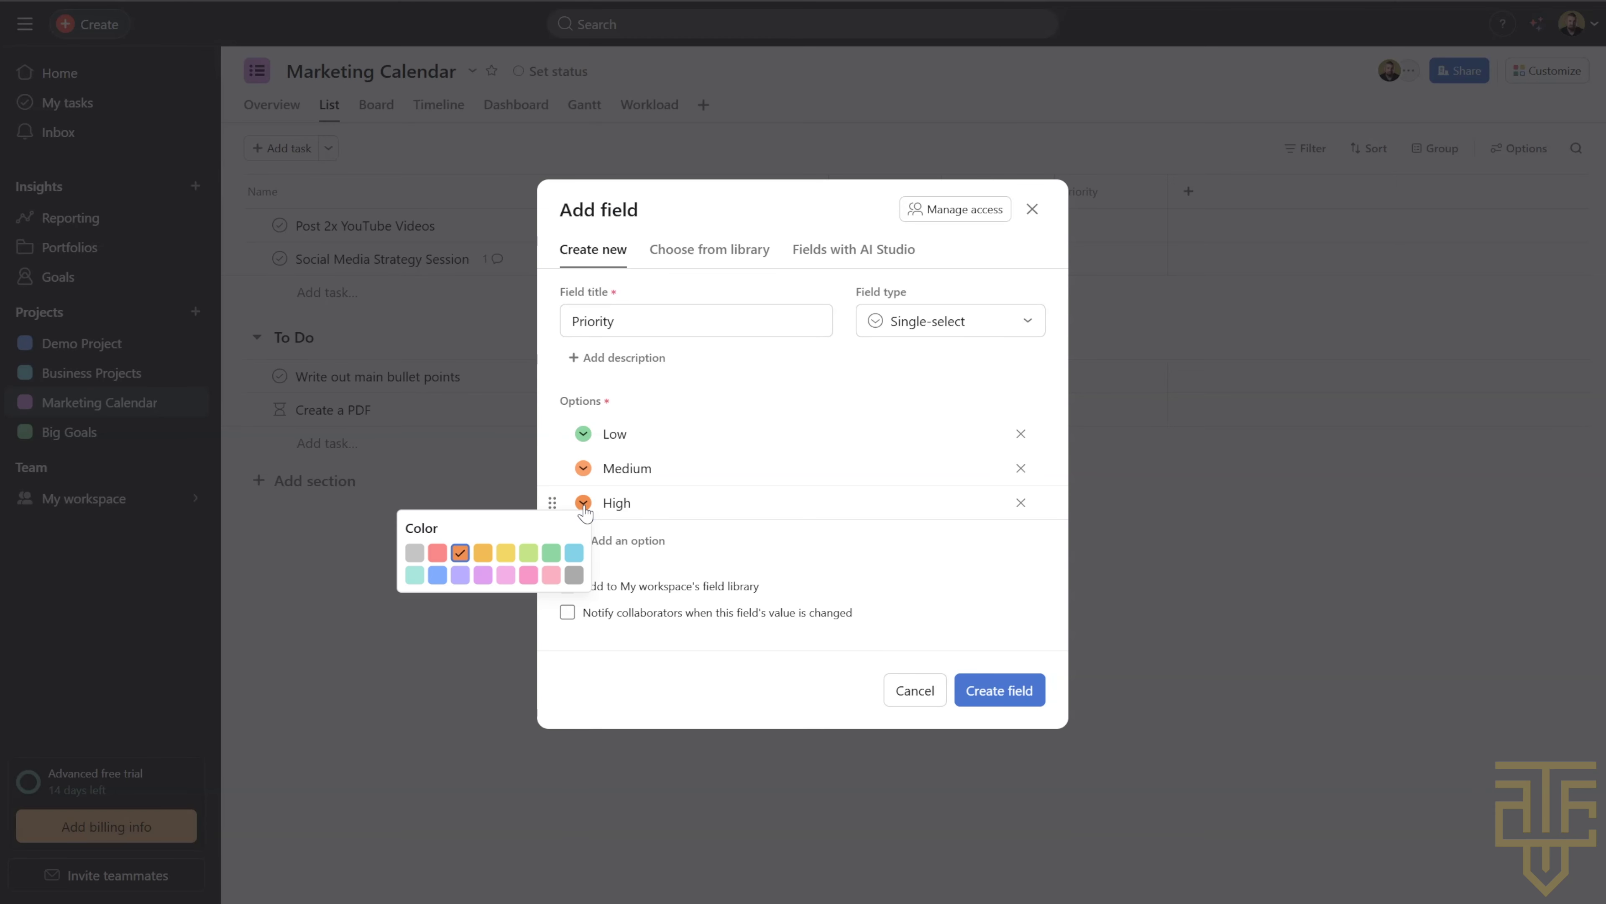
left_click(437, 553)
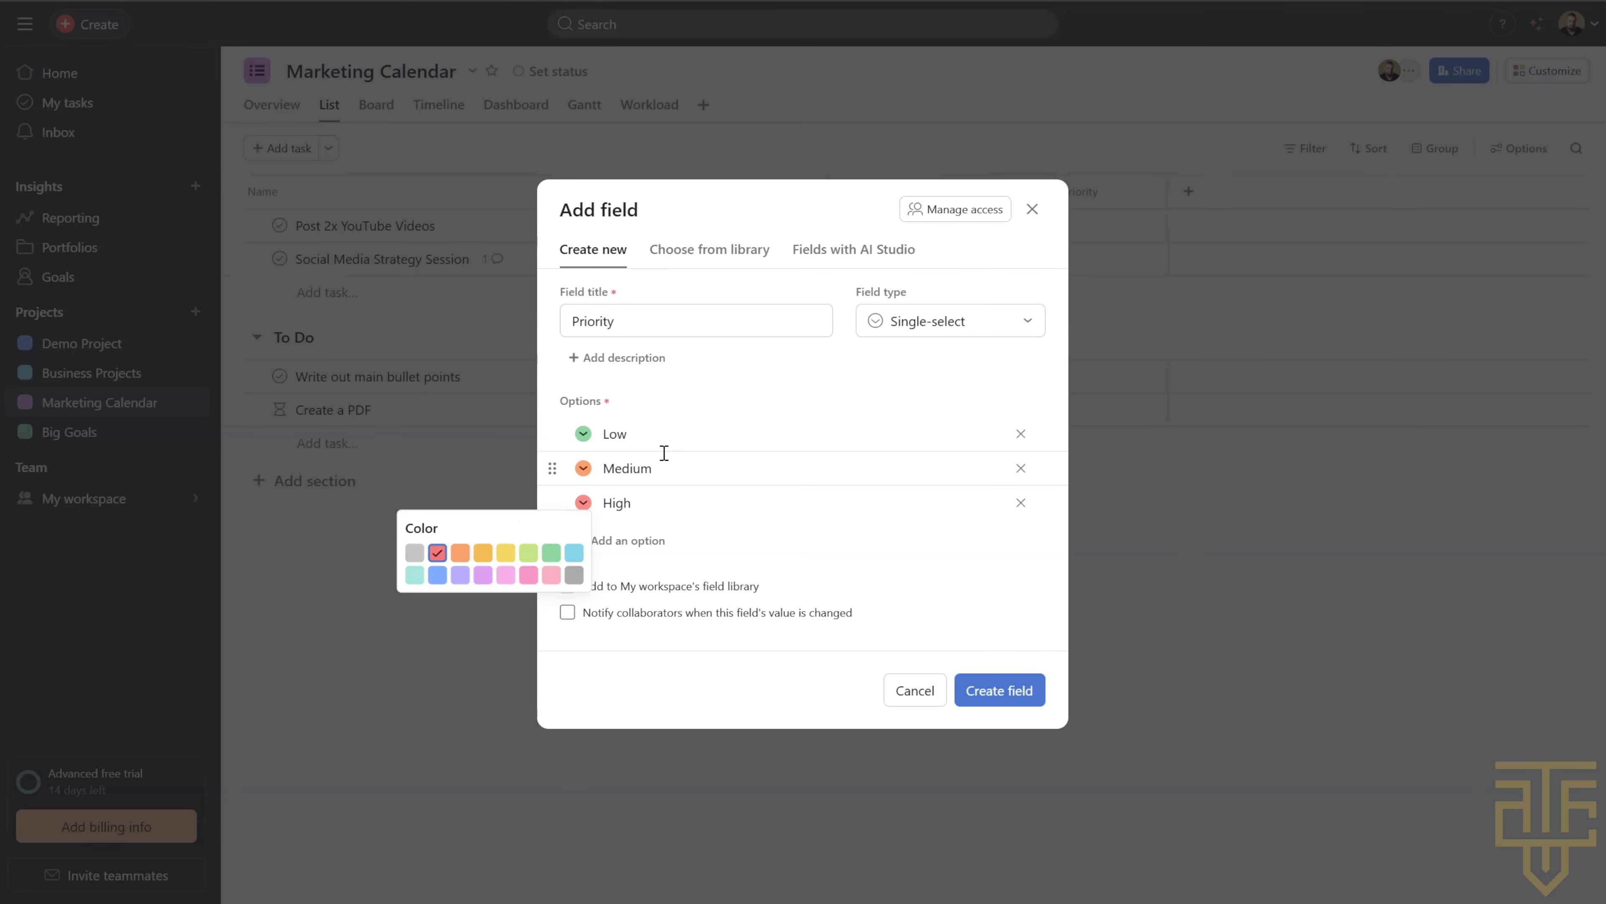
left_click(756, 404)
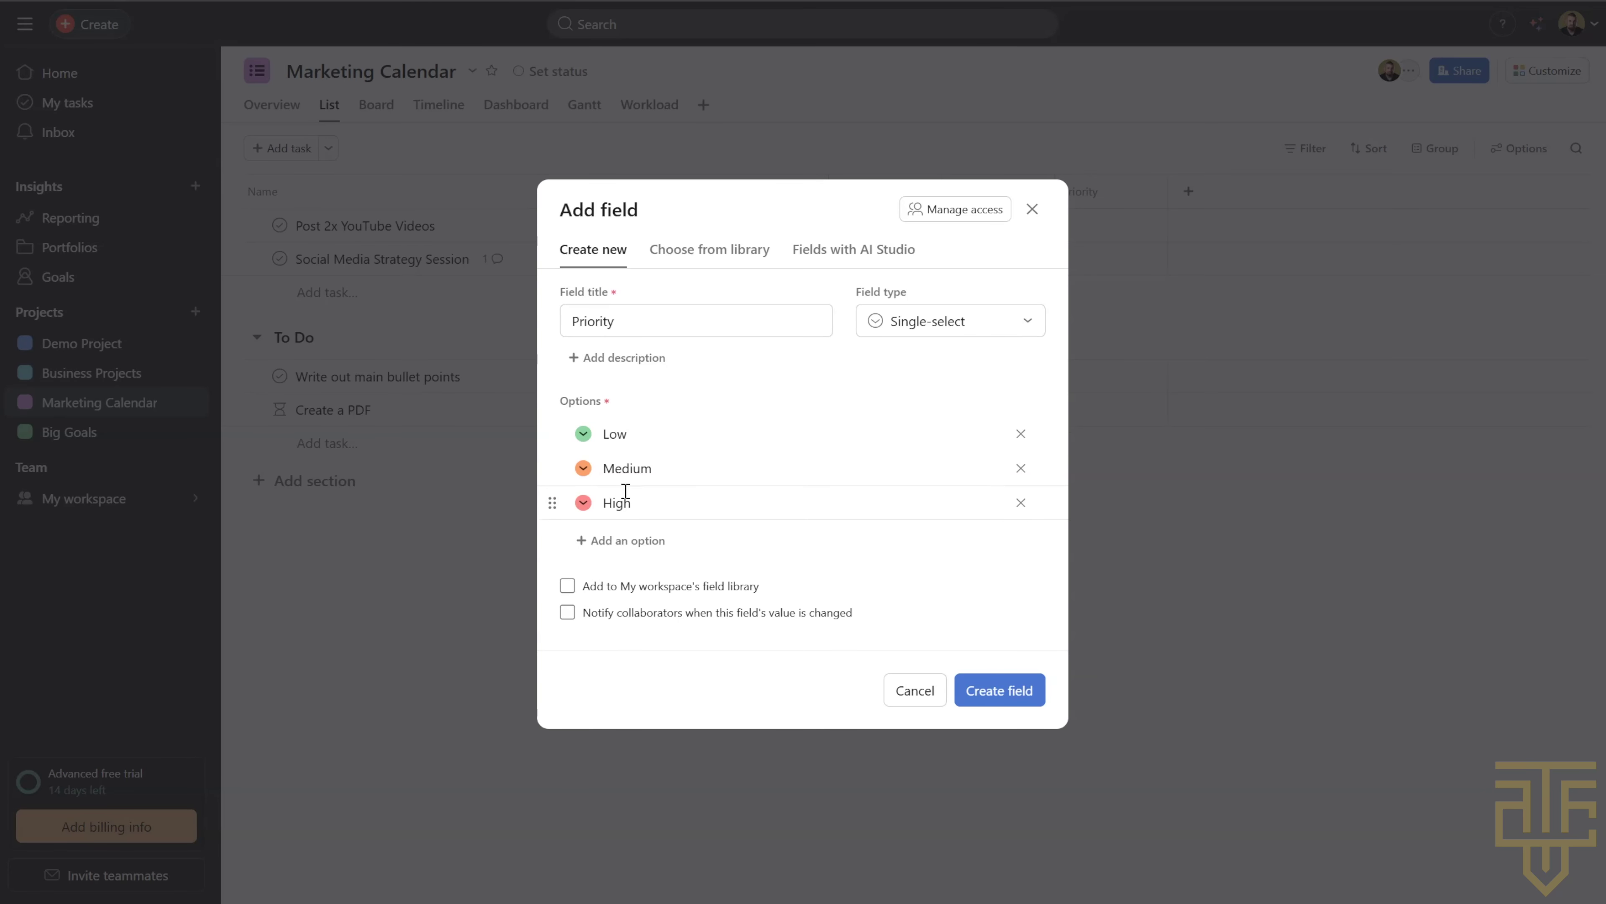
Review the colors of the Low, Medium and High options and create the Priority field
left_click(584, 433)
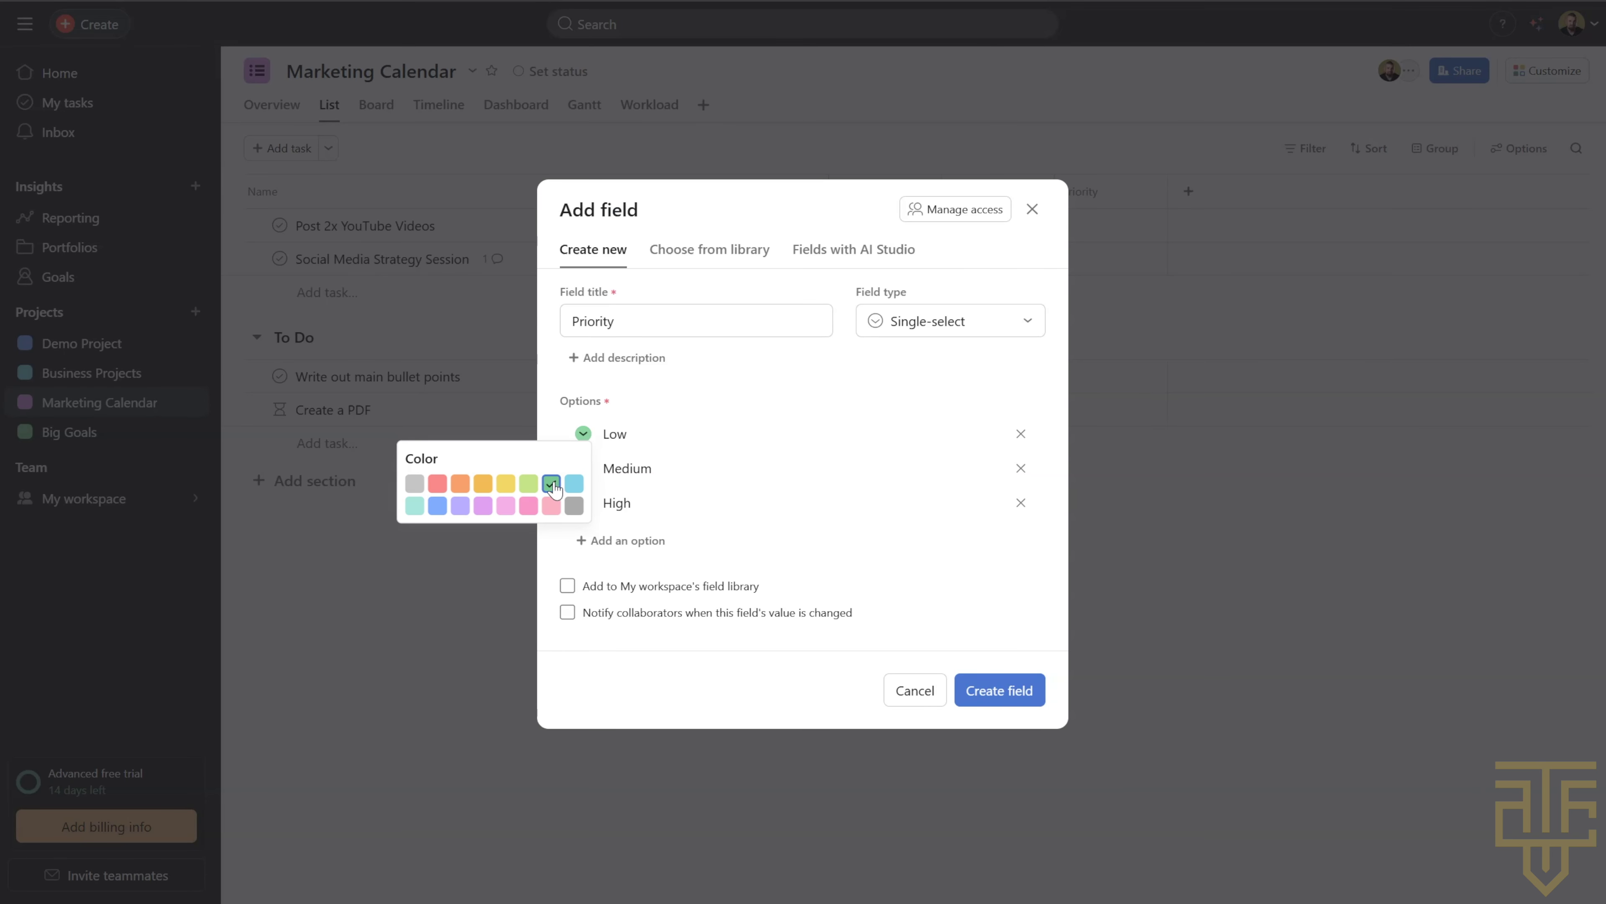
left_click(686, 402)
left_click(583, 468)
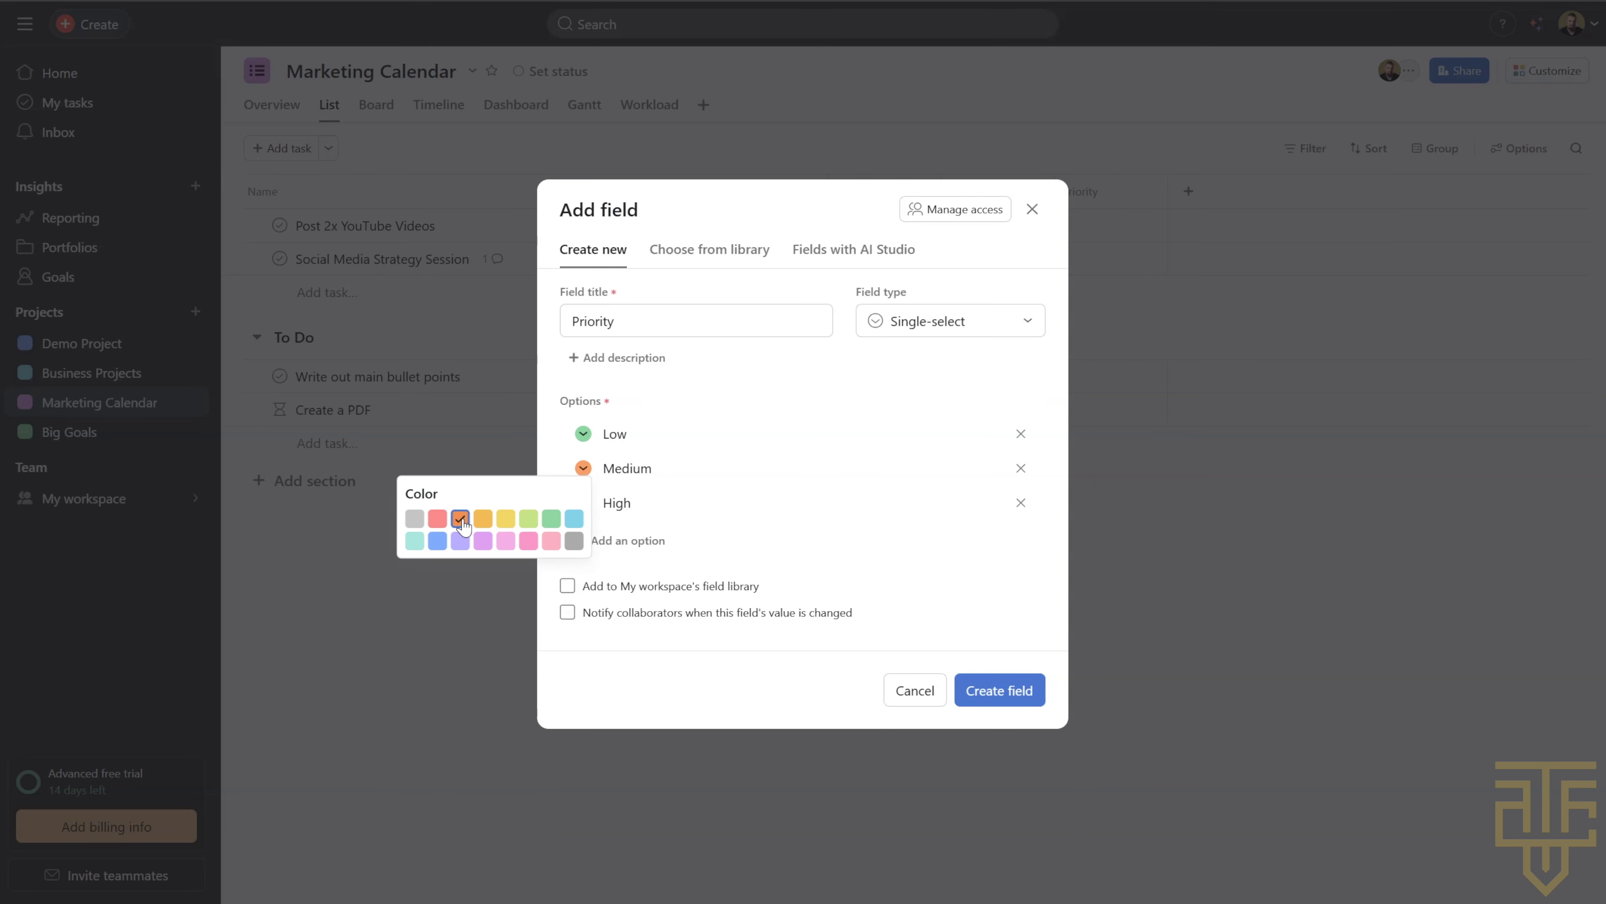
left_click(696, 404)
left_click(584, 502)
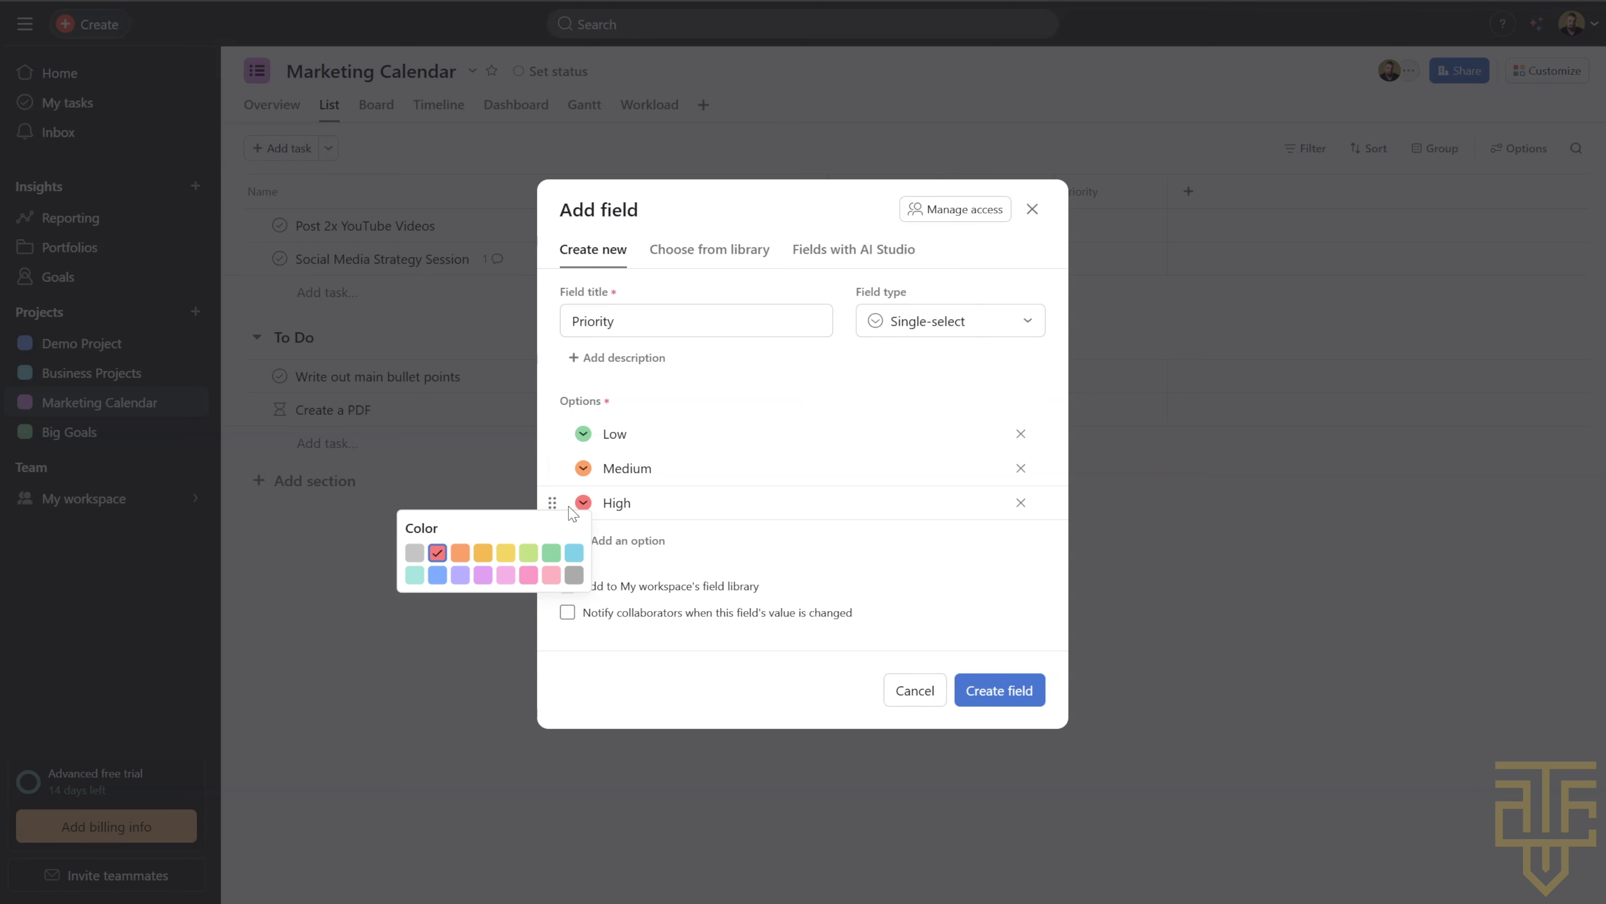
left_click(754, 392)
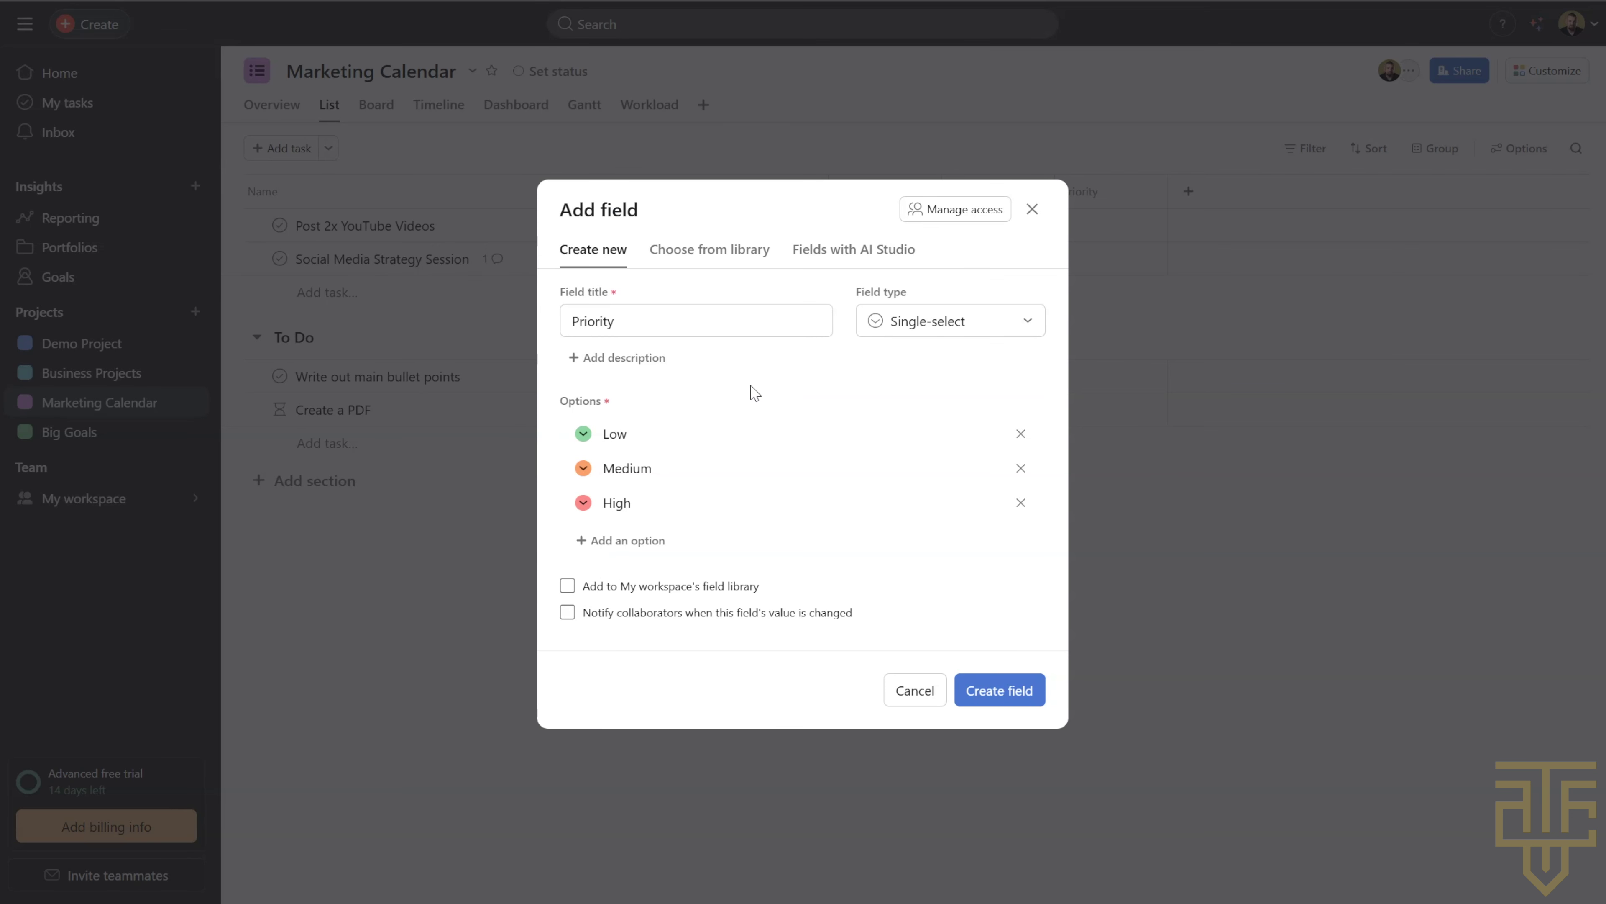
left_click(975, 693)
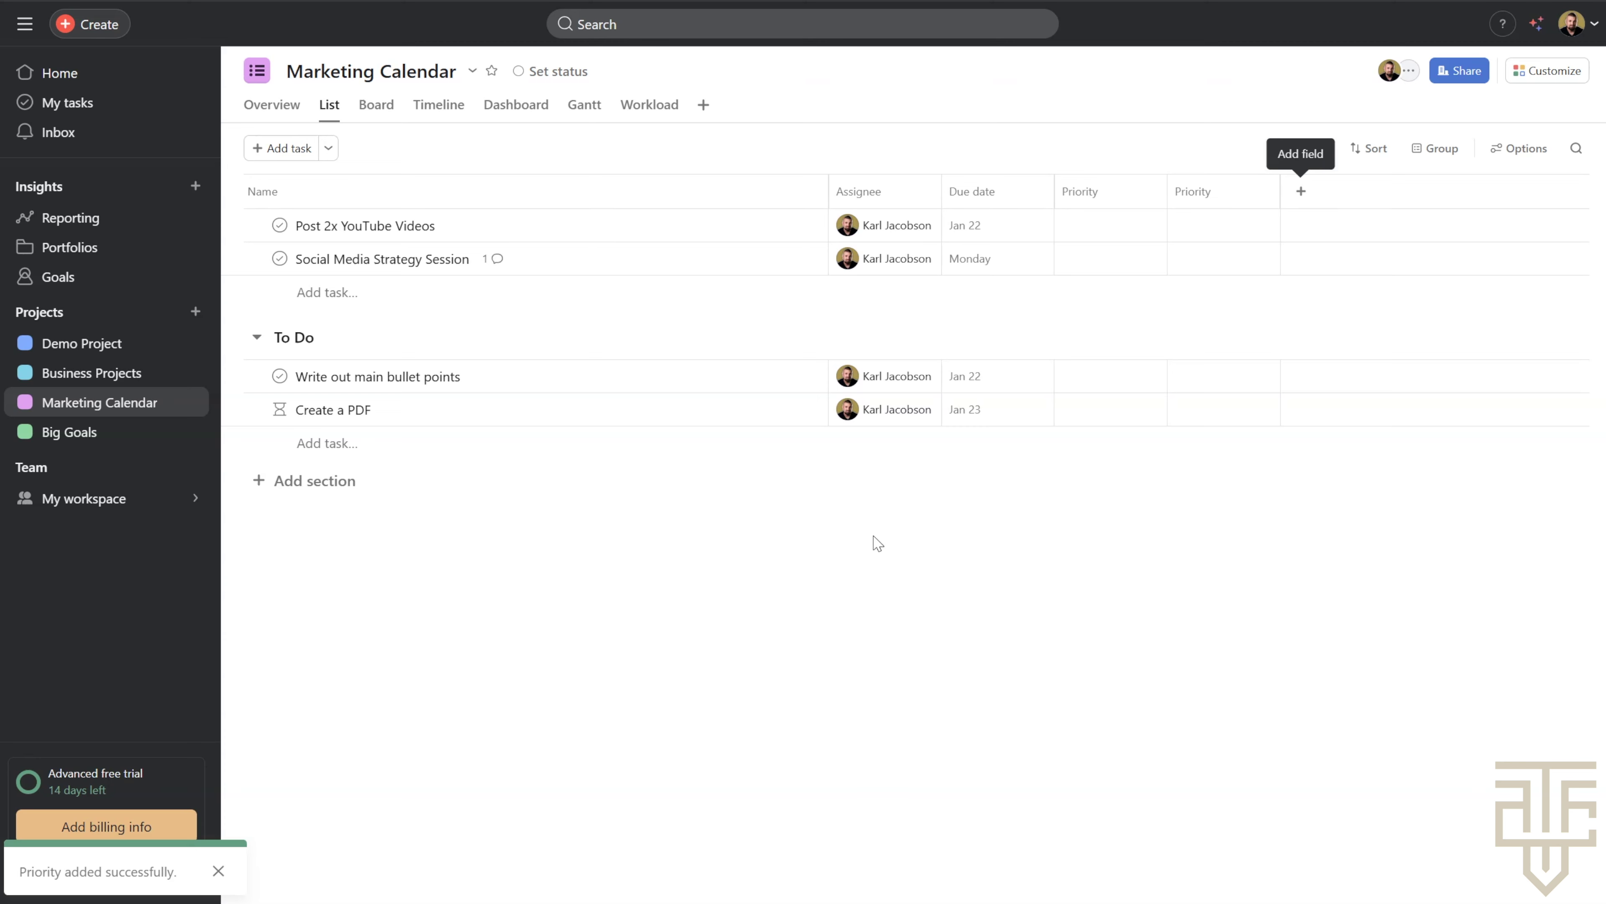
In the new Priority field, set Post 2x YouTube Videos to Medium and Social Media Strategy Session to High
left_click(1268, 224)
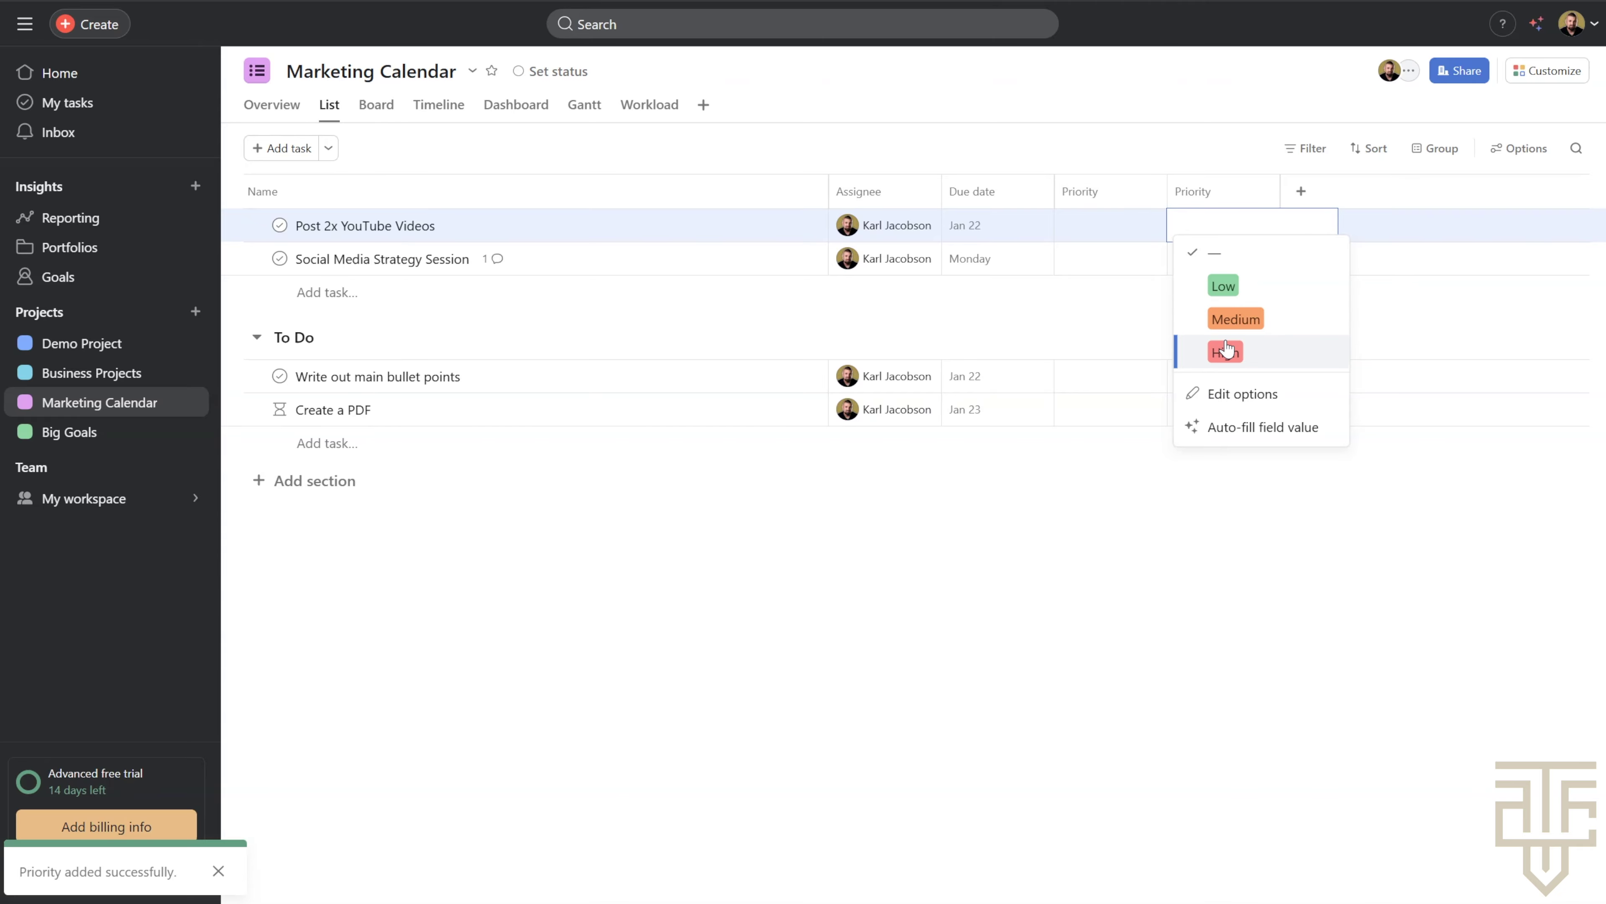
left_click(1230, 320)
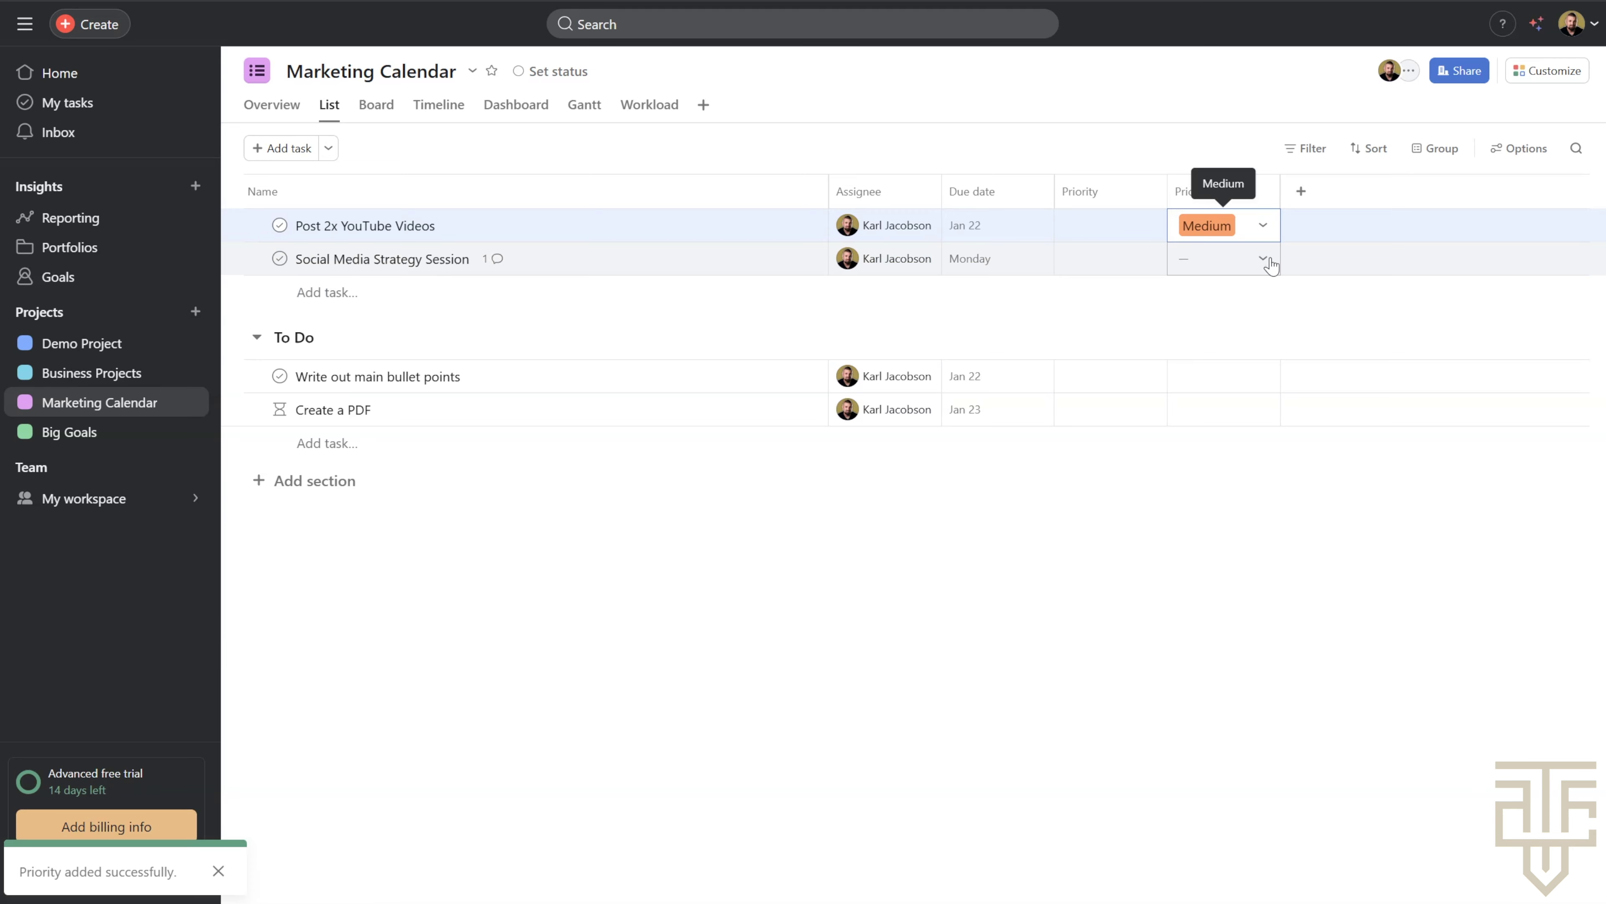
left_click(1267, 259)
left_click(1238, 386)
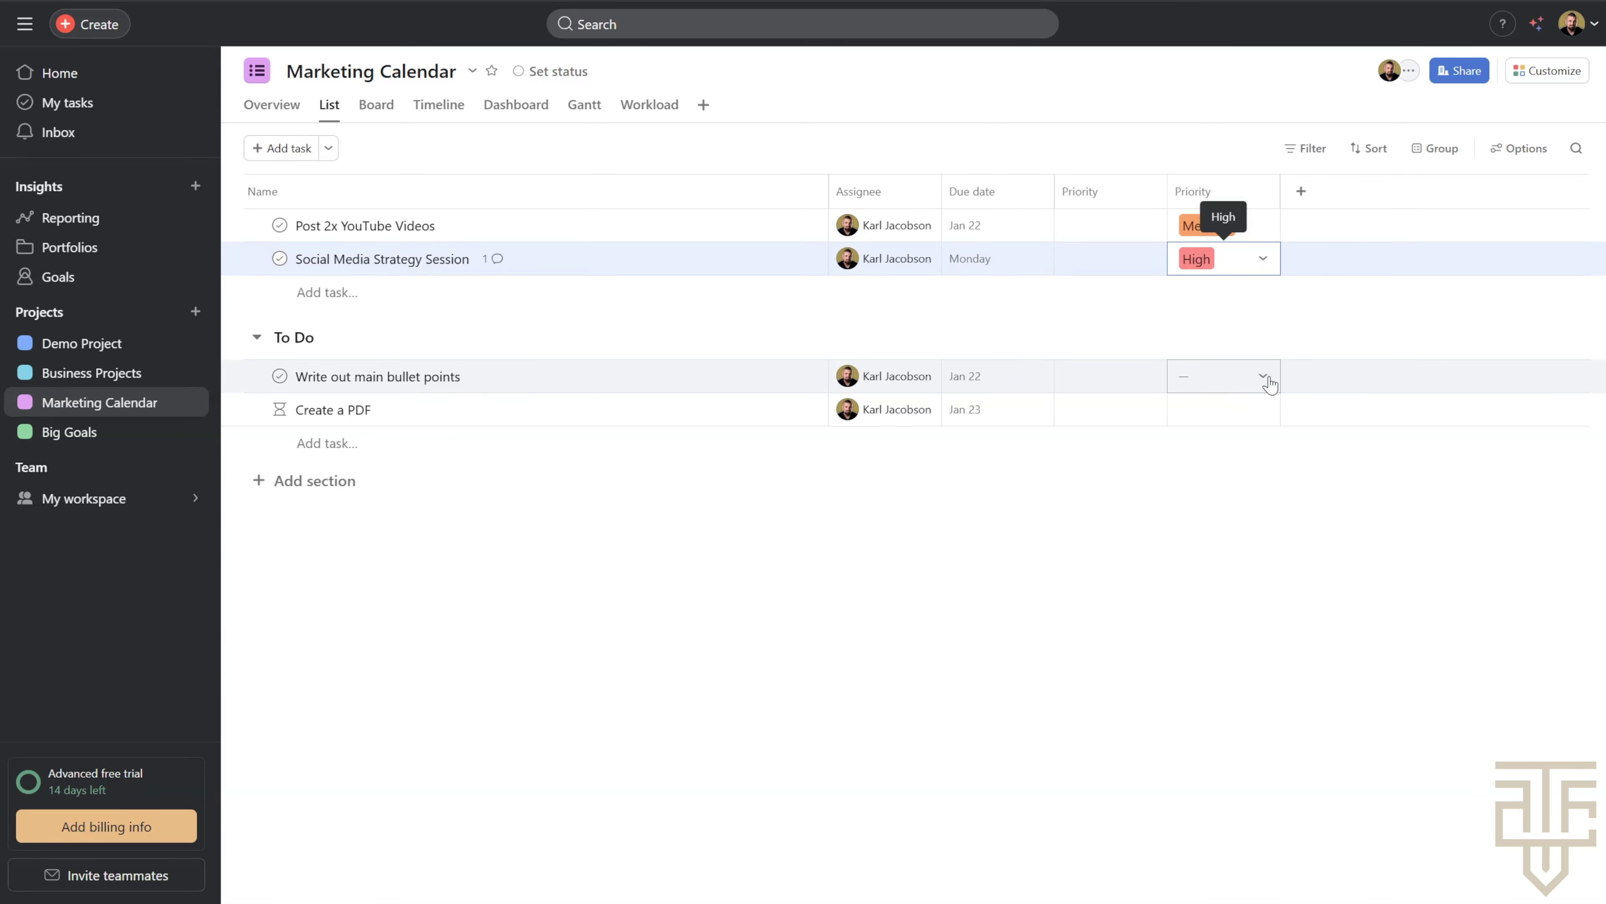
Set the new Priority field to Low for both Write out main bullet points and Create a PDF
left_click(1265, 377)
left_click(1223, 436)
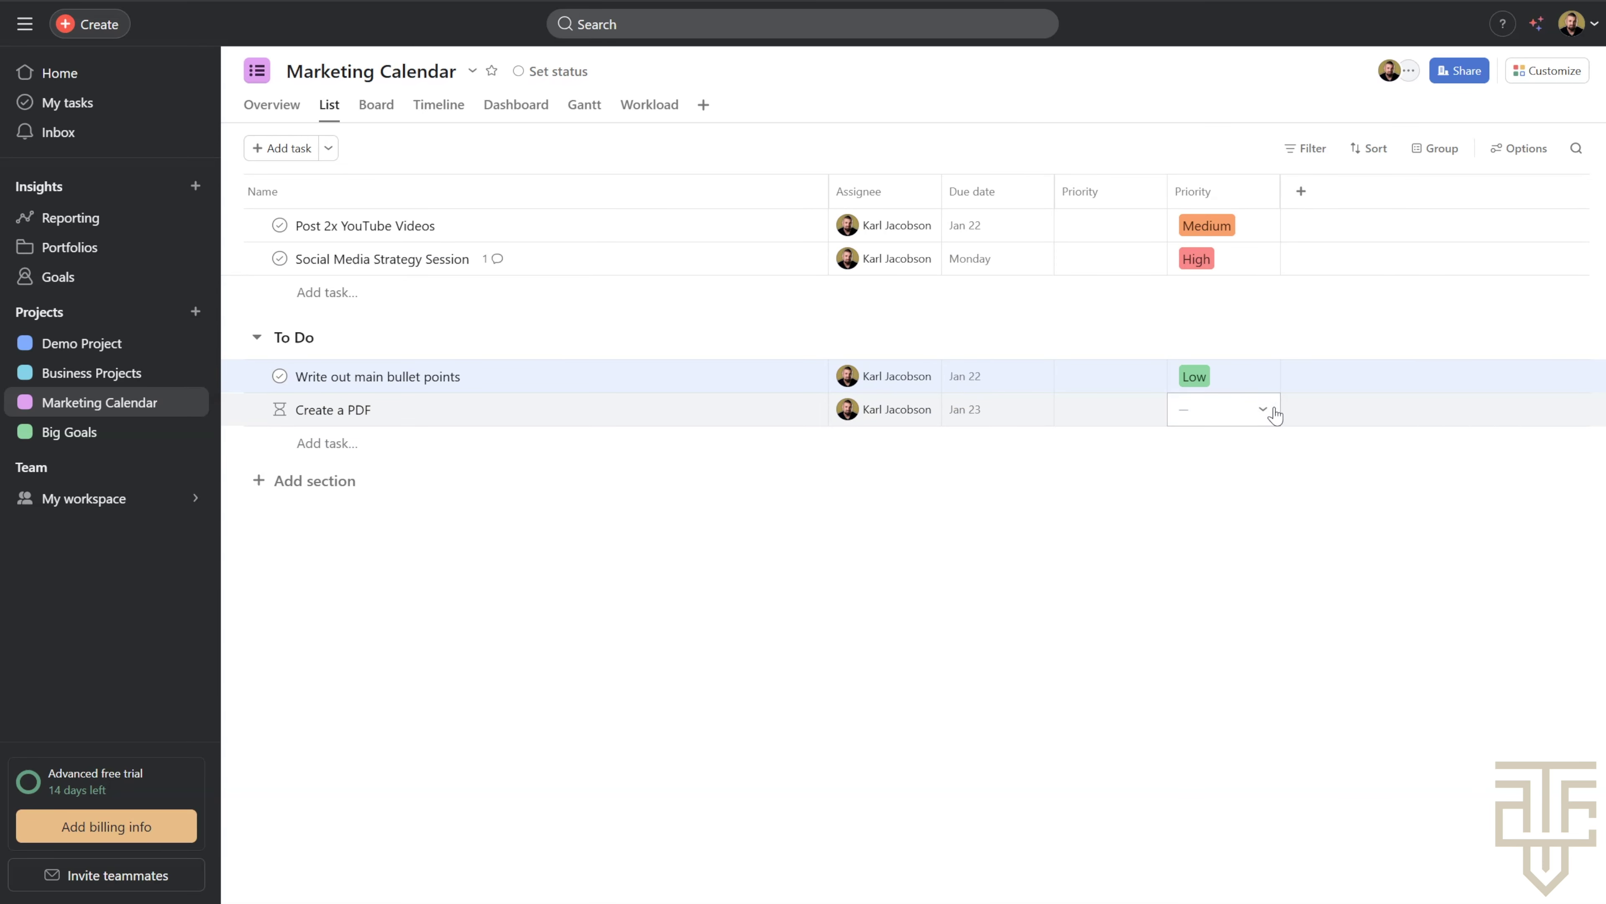
left_click(1263, 409)
left_click(1222, 468)
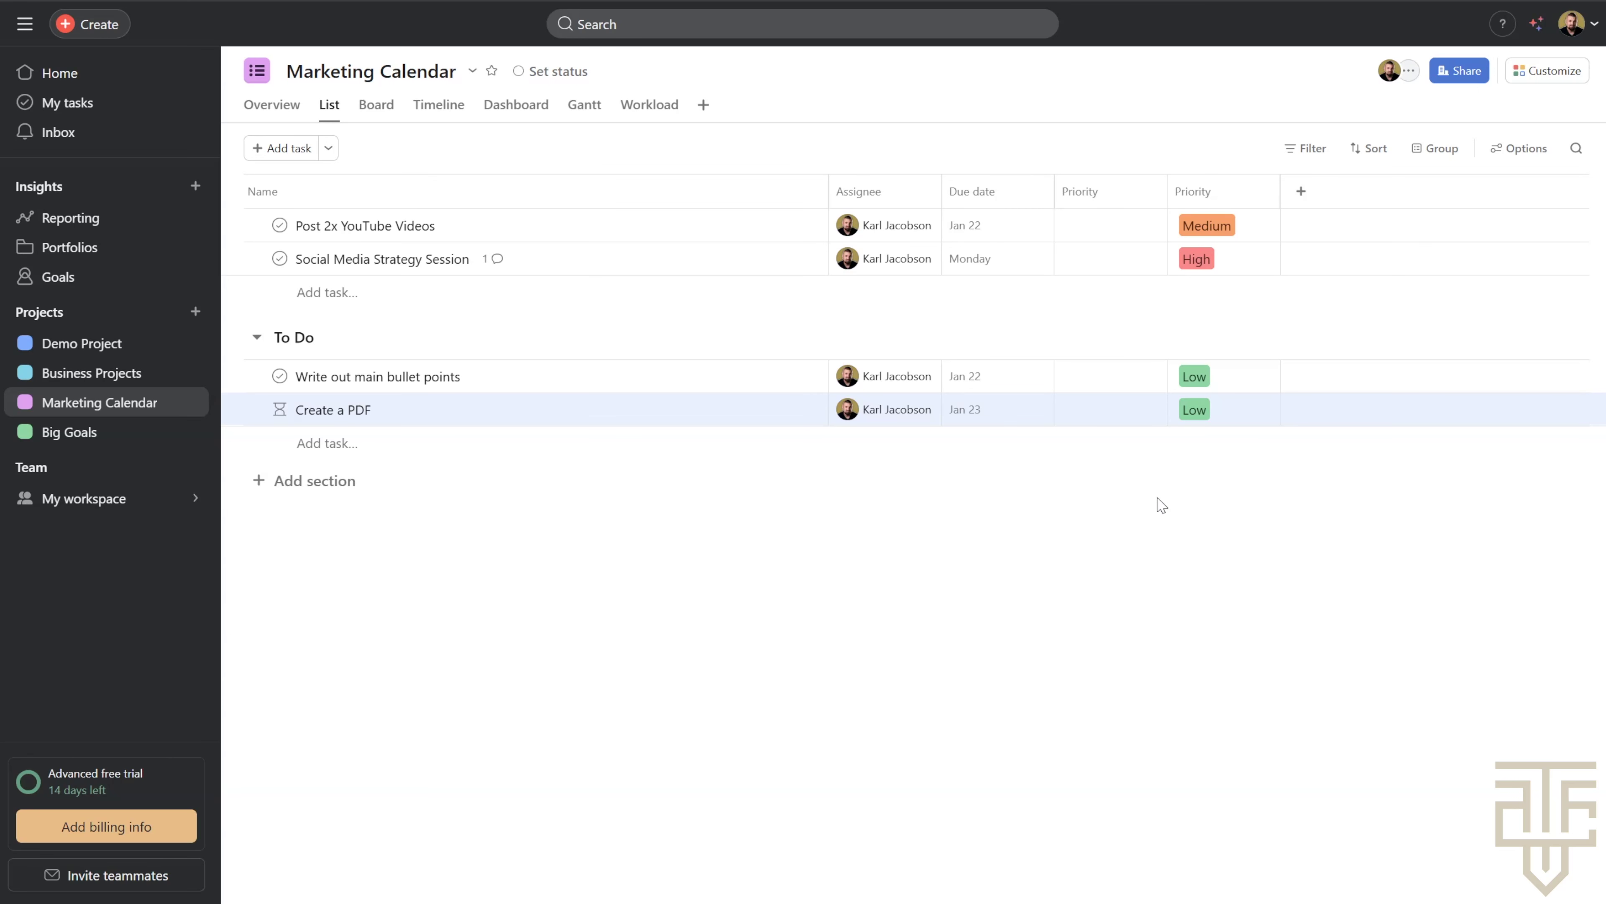
Create a single-select field titled Phase with the options Phase 1 and Phase 2
left_click(1301, 191)
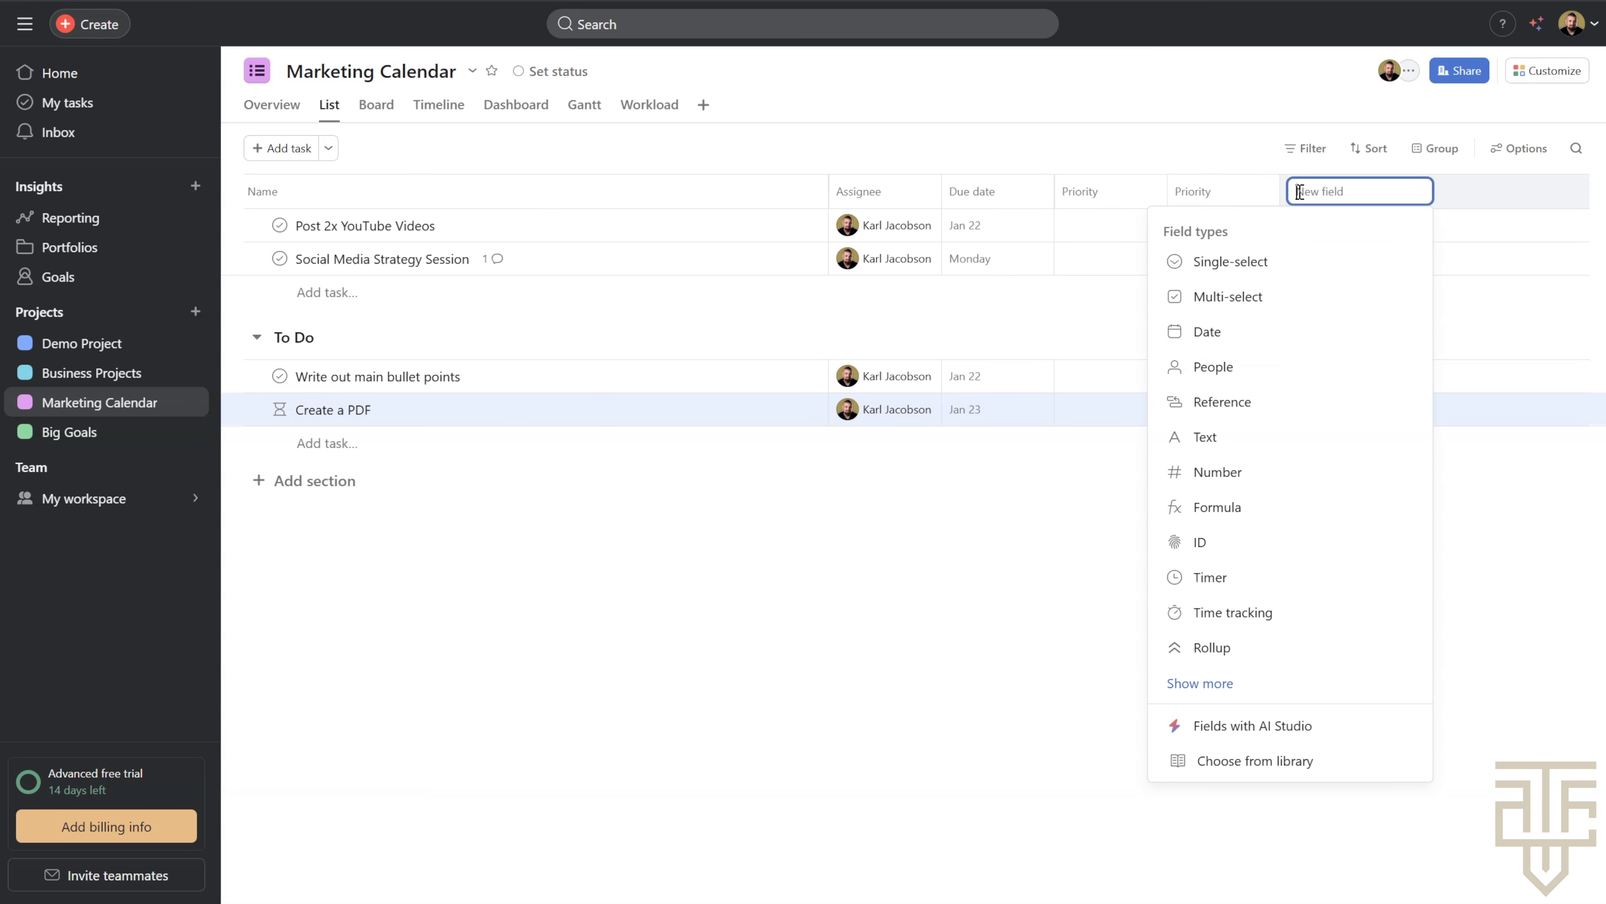
left_click(1230, 262)
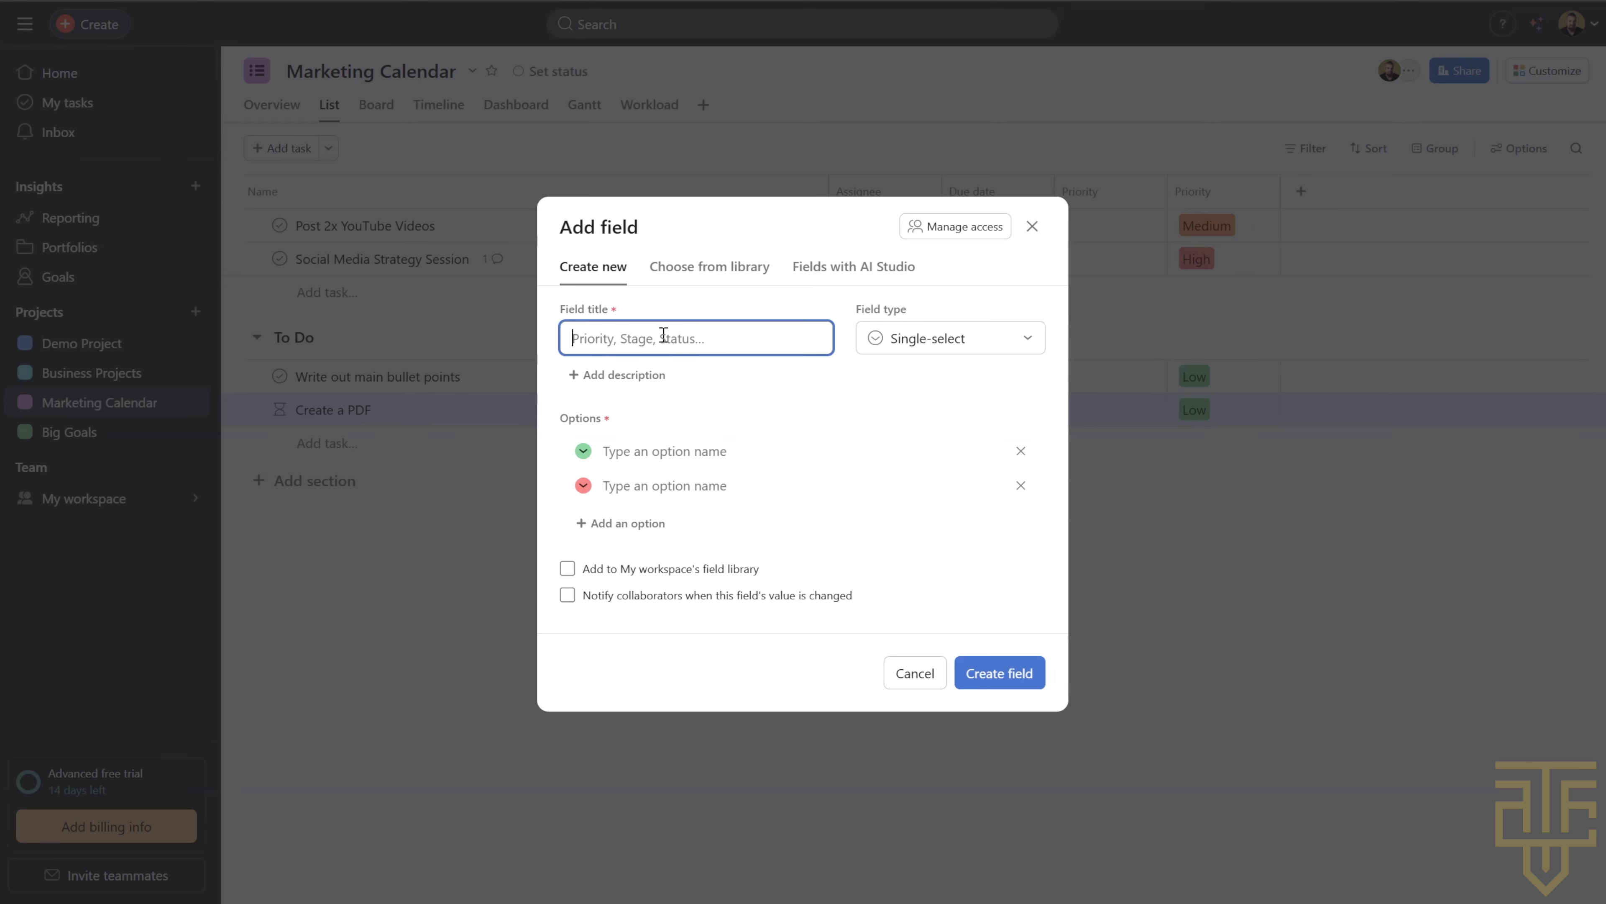
type("Phase")
left_click(666, 453)
type("Pha")
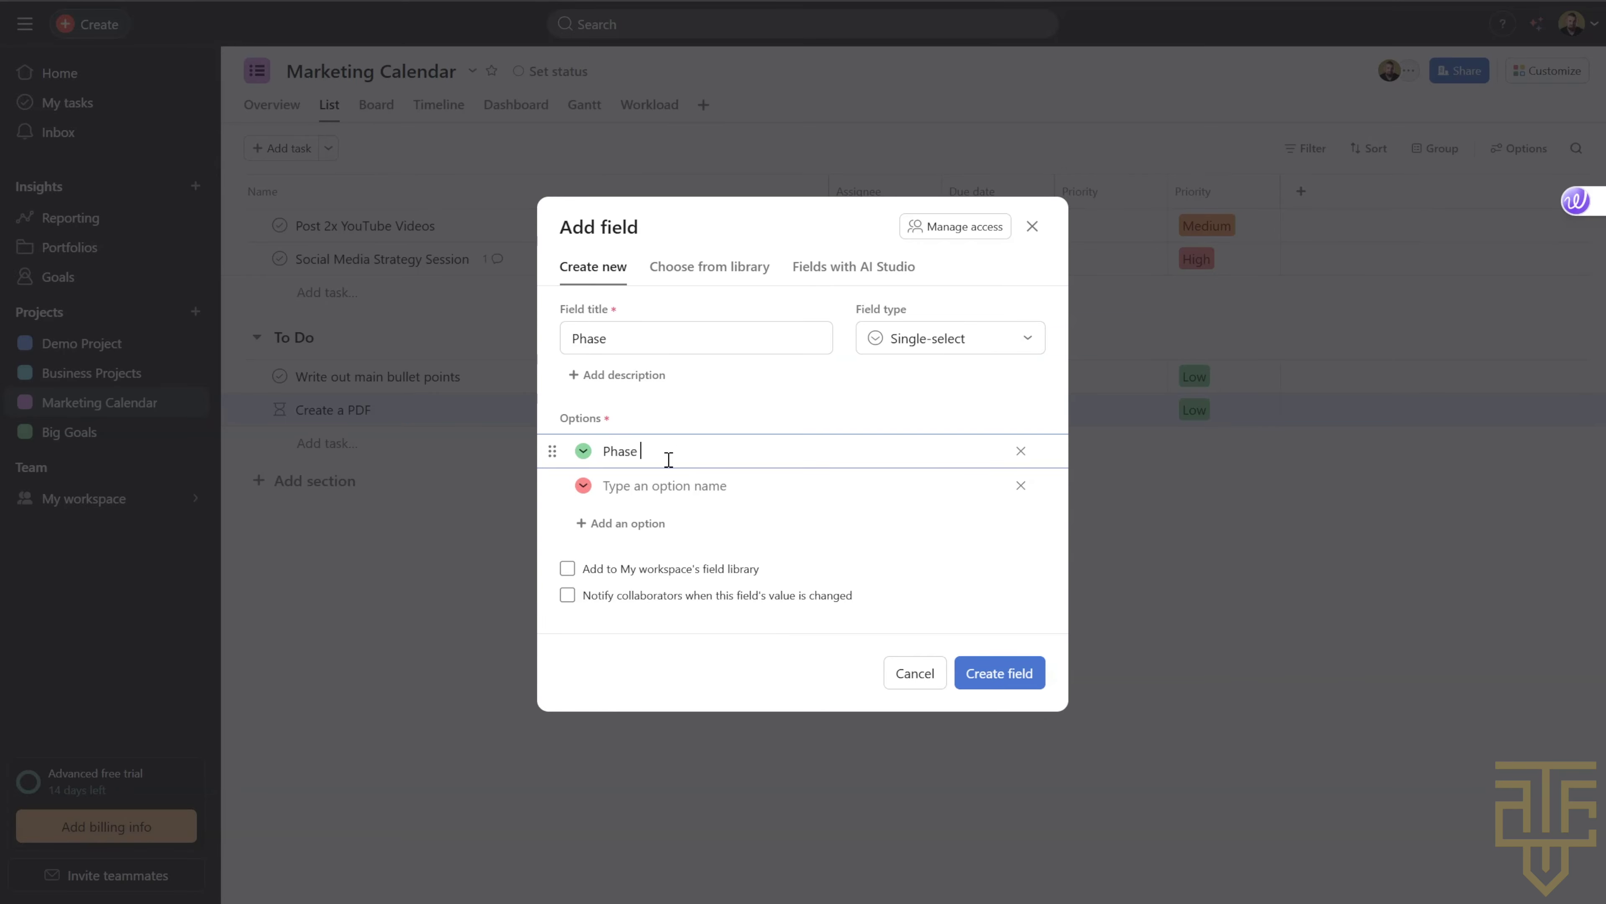
left_click(656, 484)
type("Phase 2")
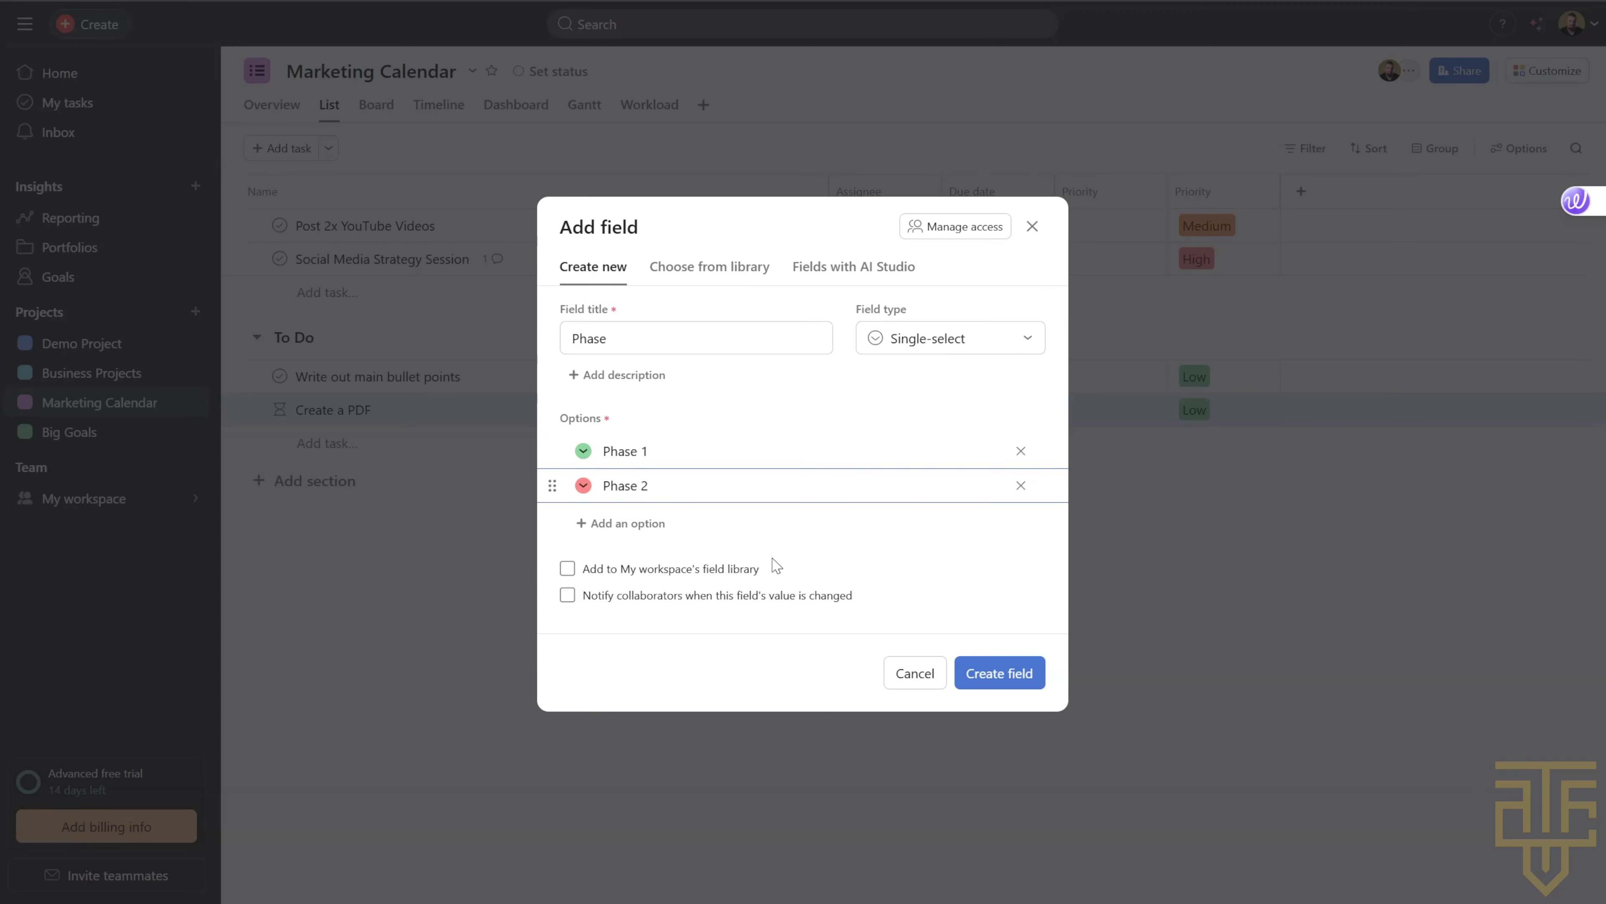
left_click(999, 672)
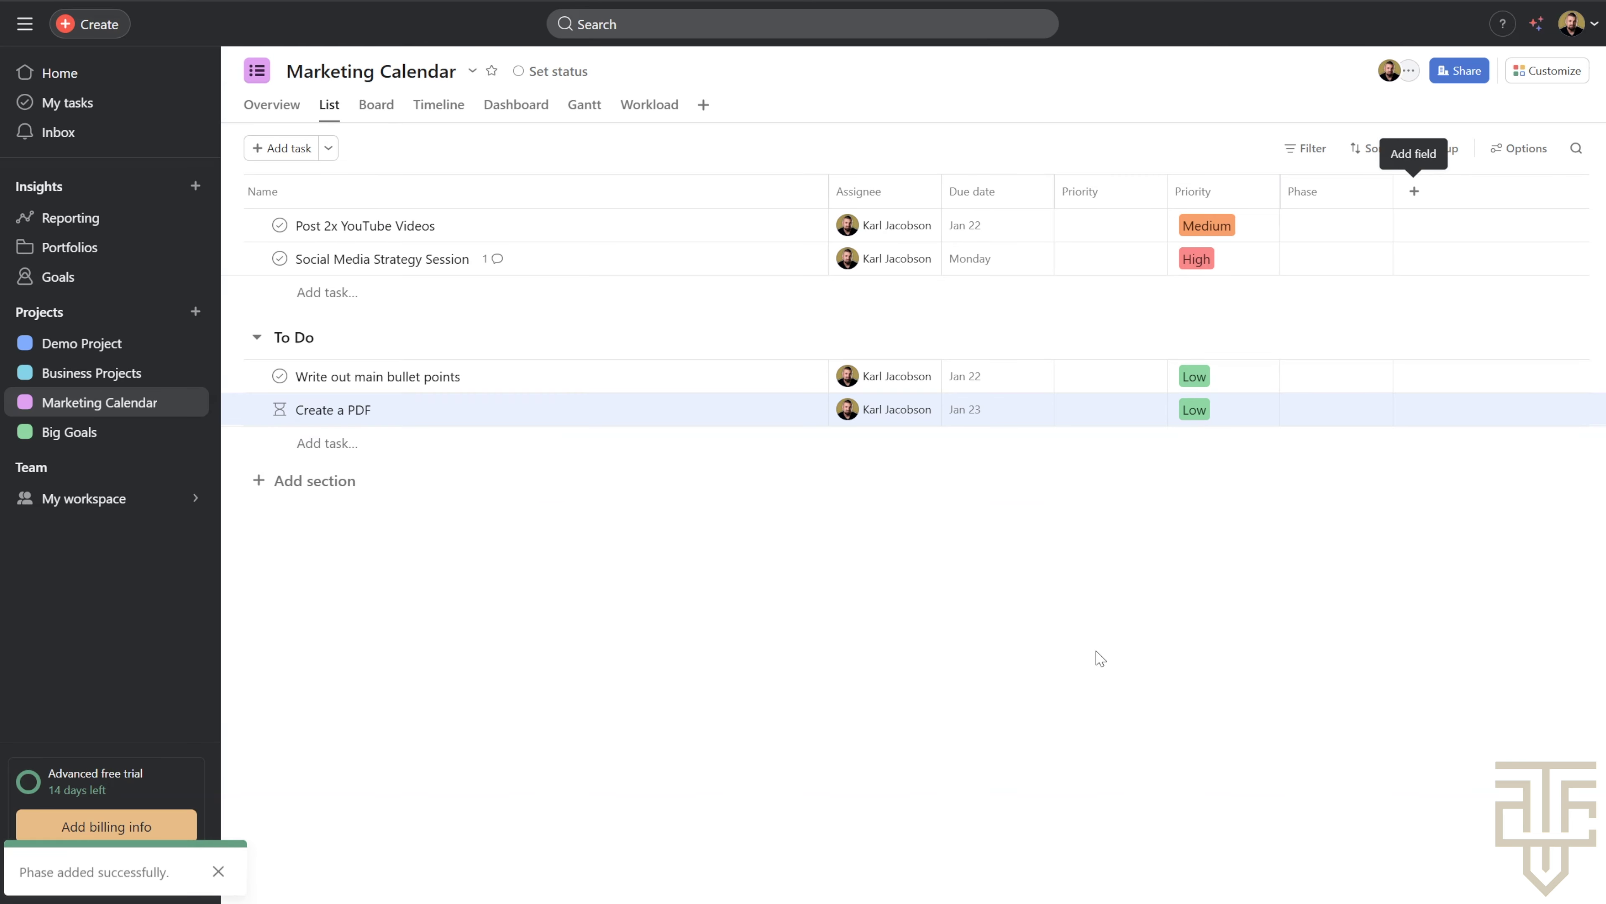
In the Phase field, set Post 2x YouTube Videos to Phase 1 and Social Media Strategy Session to Phase 2
left_click(1356, 221)
left_click(1344, 284)
left_click(1369, 260)
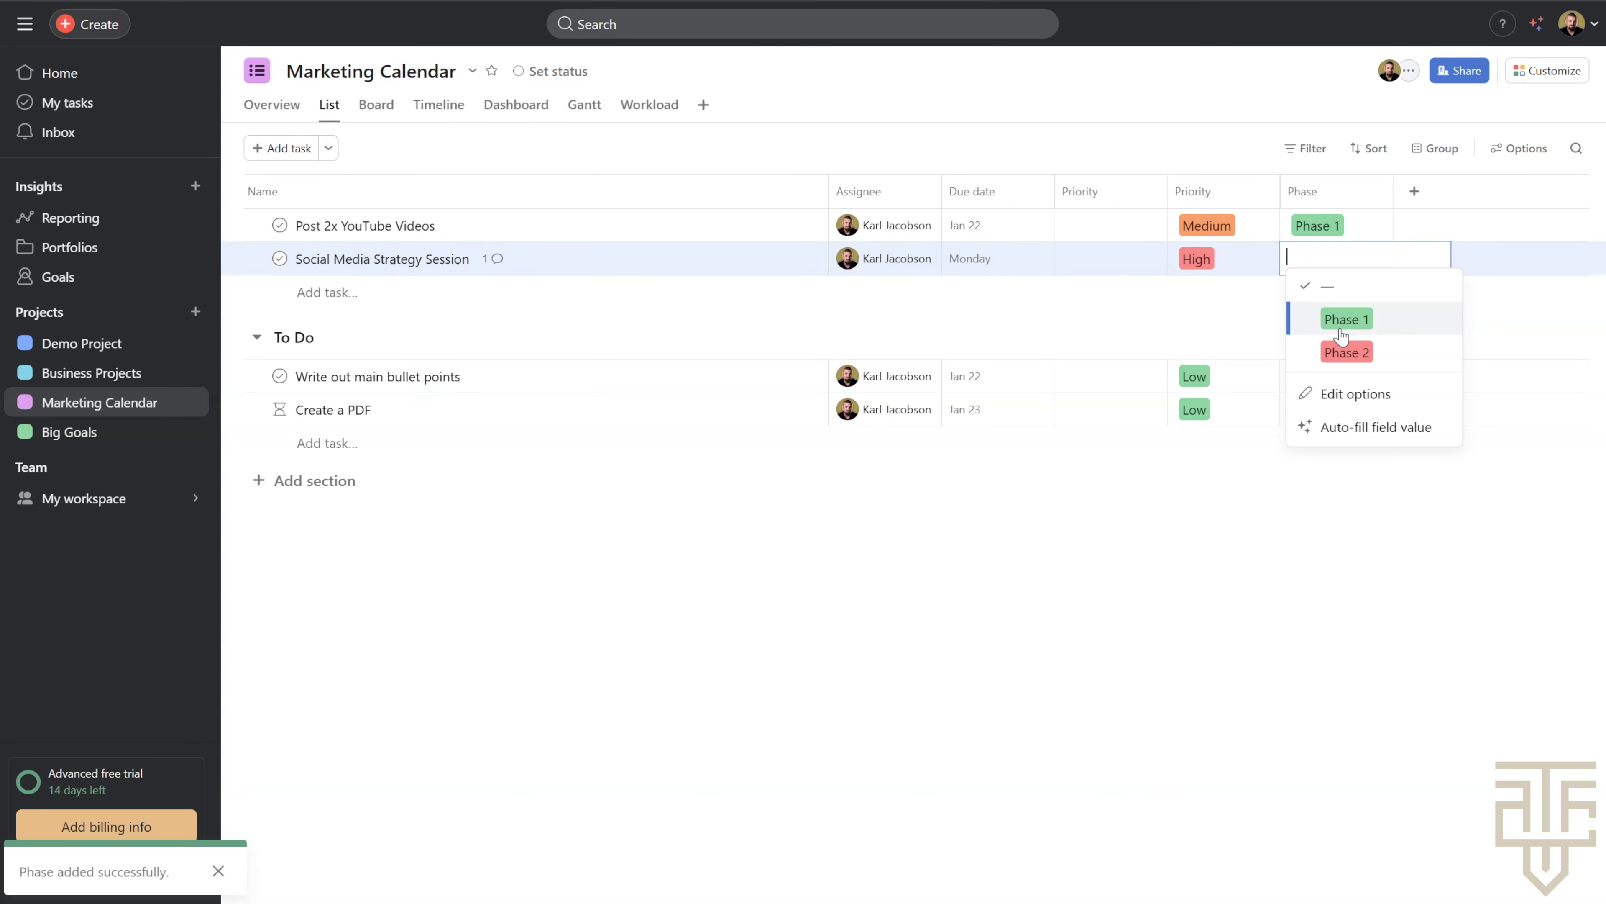
left_click(1346, 352)
Assign Phase 2 to both To Do tasks, Write out main bullet points and Create a PDF
left_click(1351, 380)
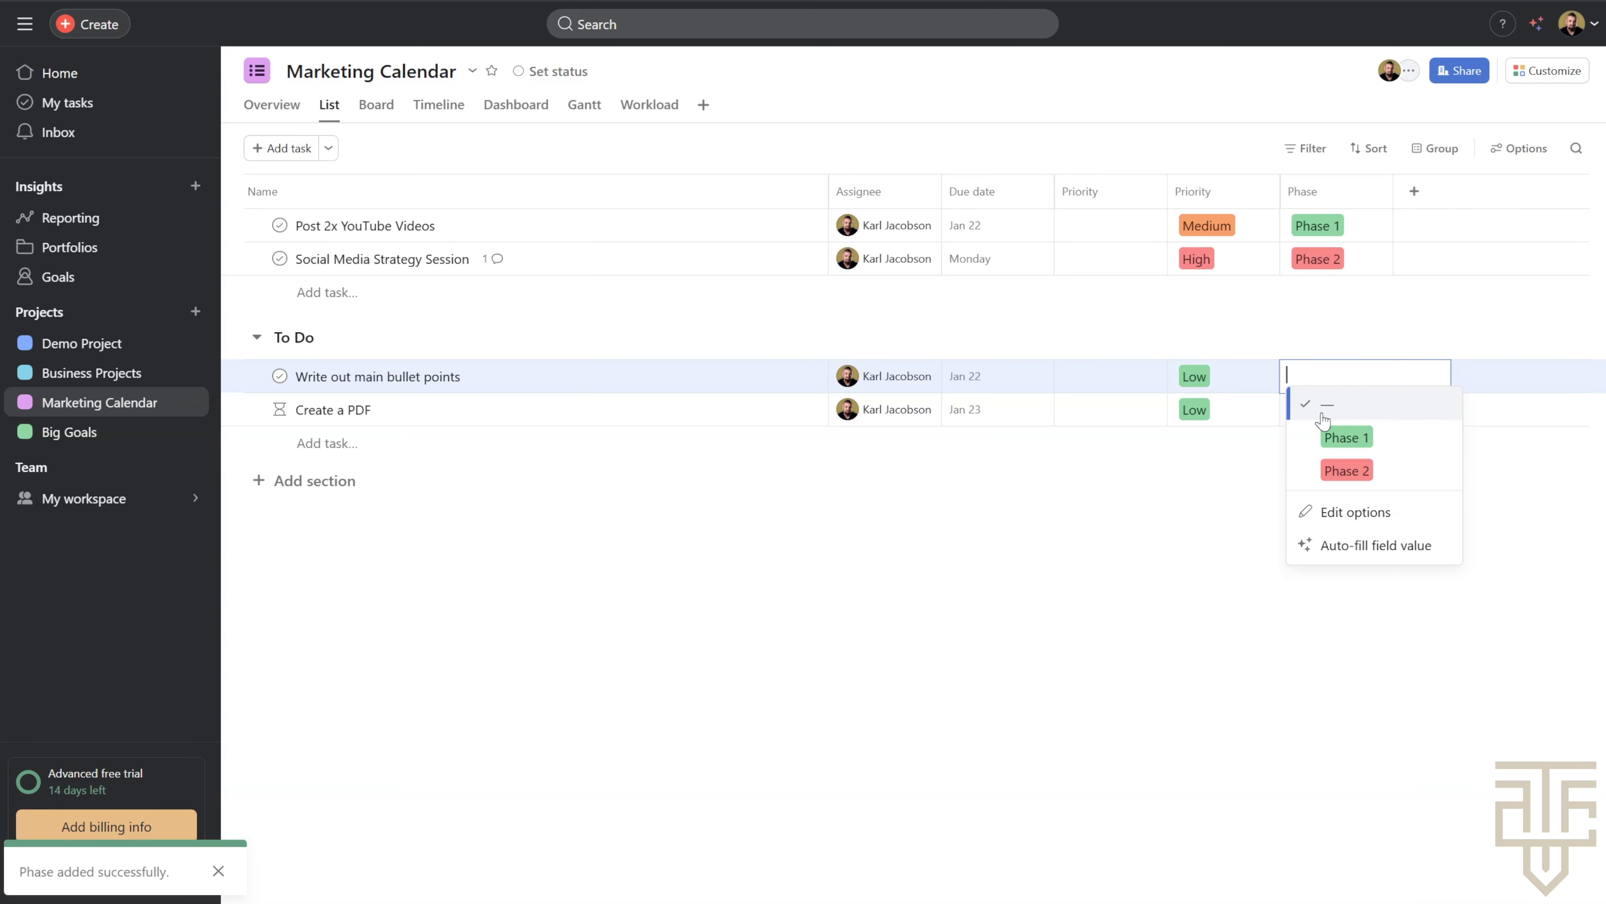
left_click(1340, 481)
left_click(1366, 409)
left_click(1347, 504)
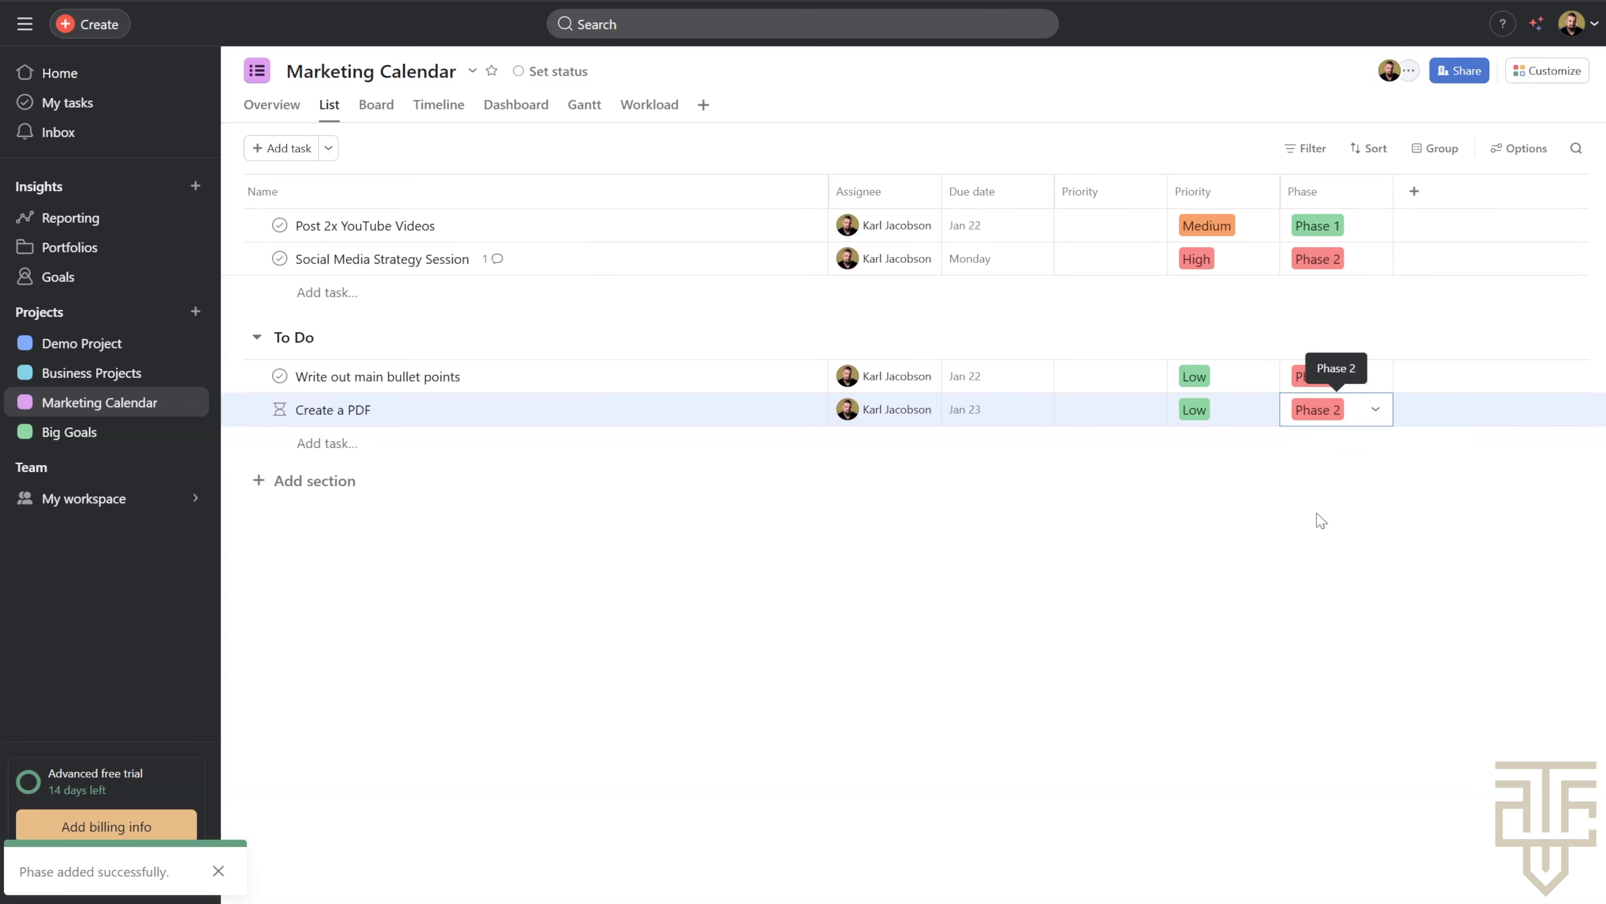